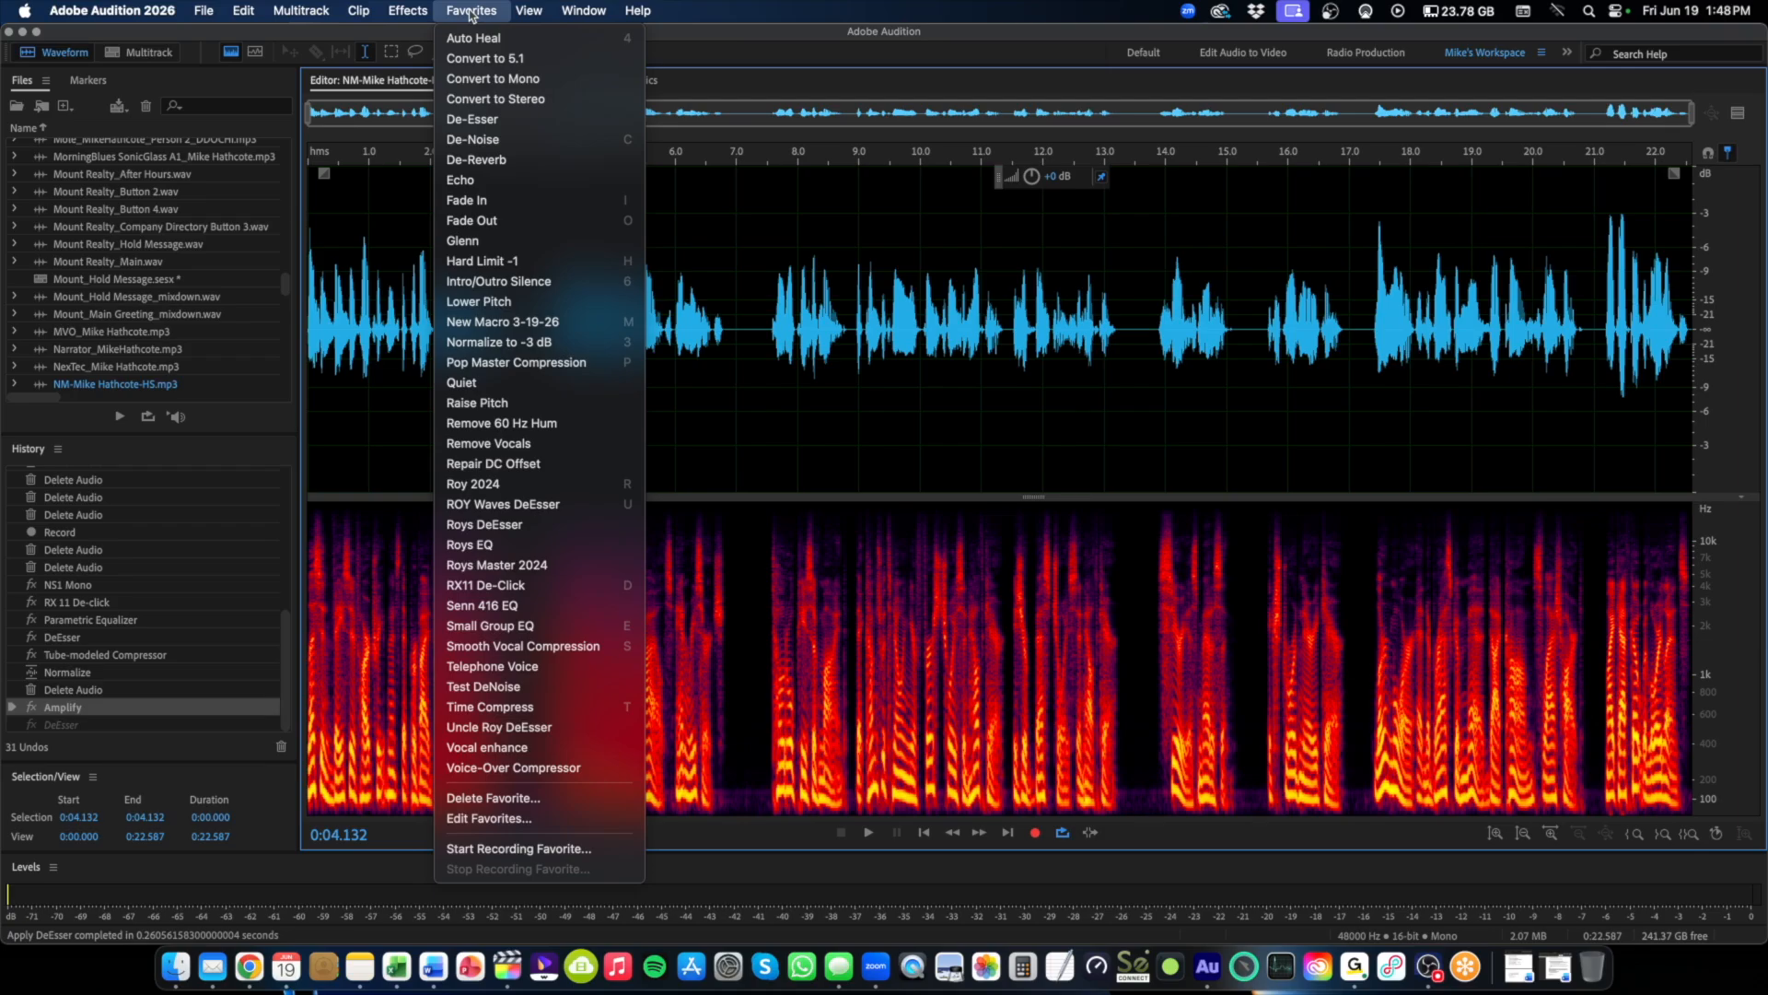
# - Open the Delay effect for the voice recording and choose the Rockabilly preset
pyautogui.click(711, 208)
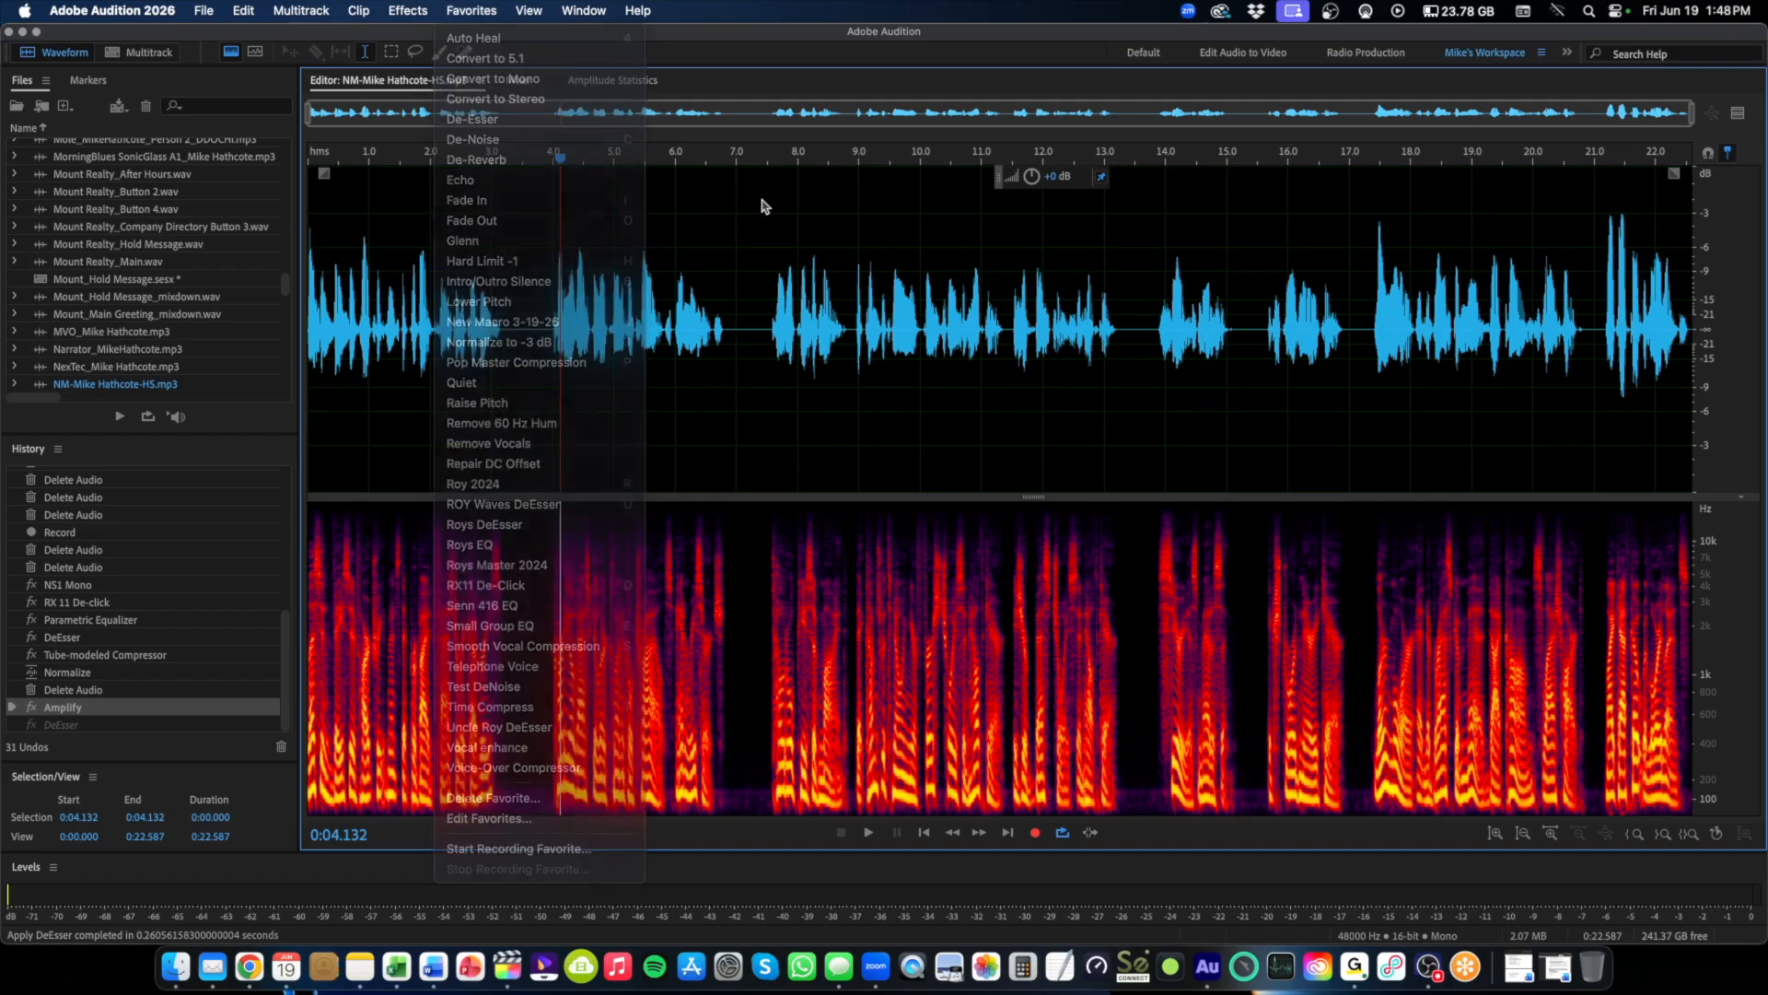
pyautogui.click(392, 11)
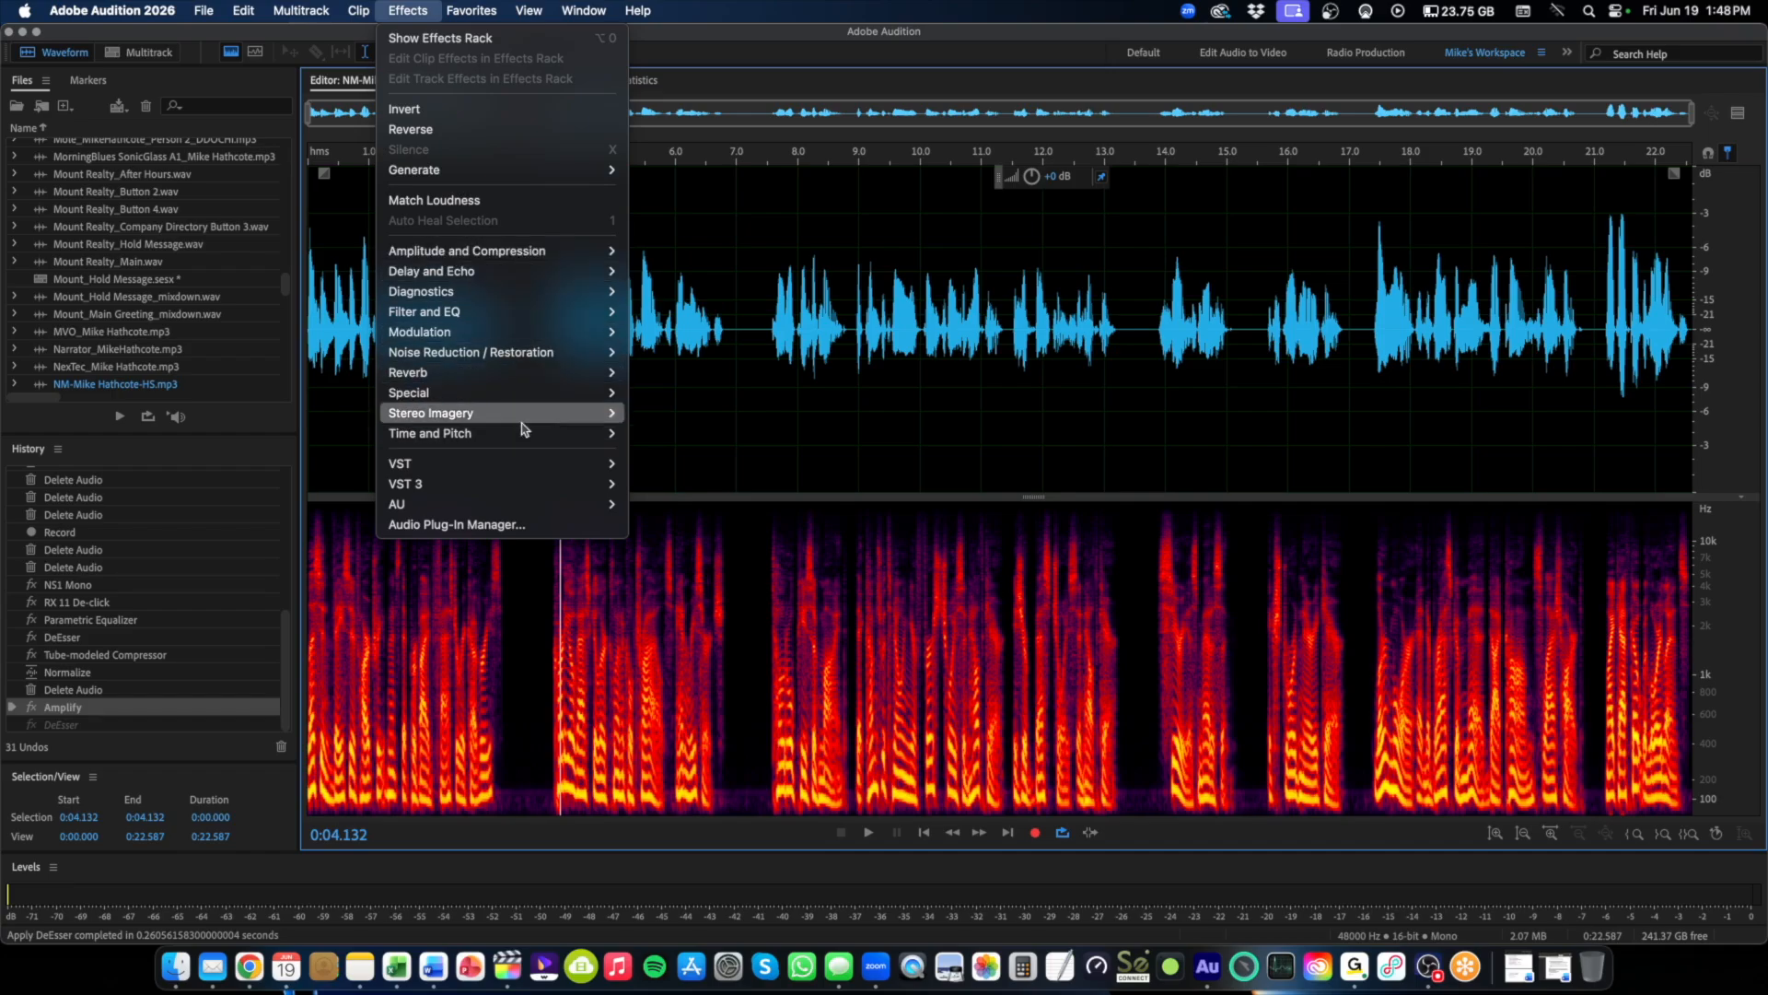
pyautogui.moveTo(525, 250)
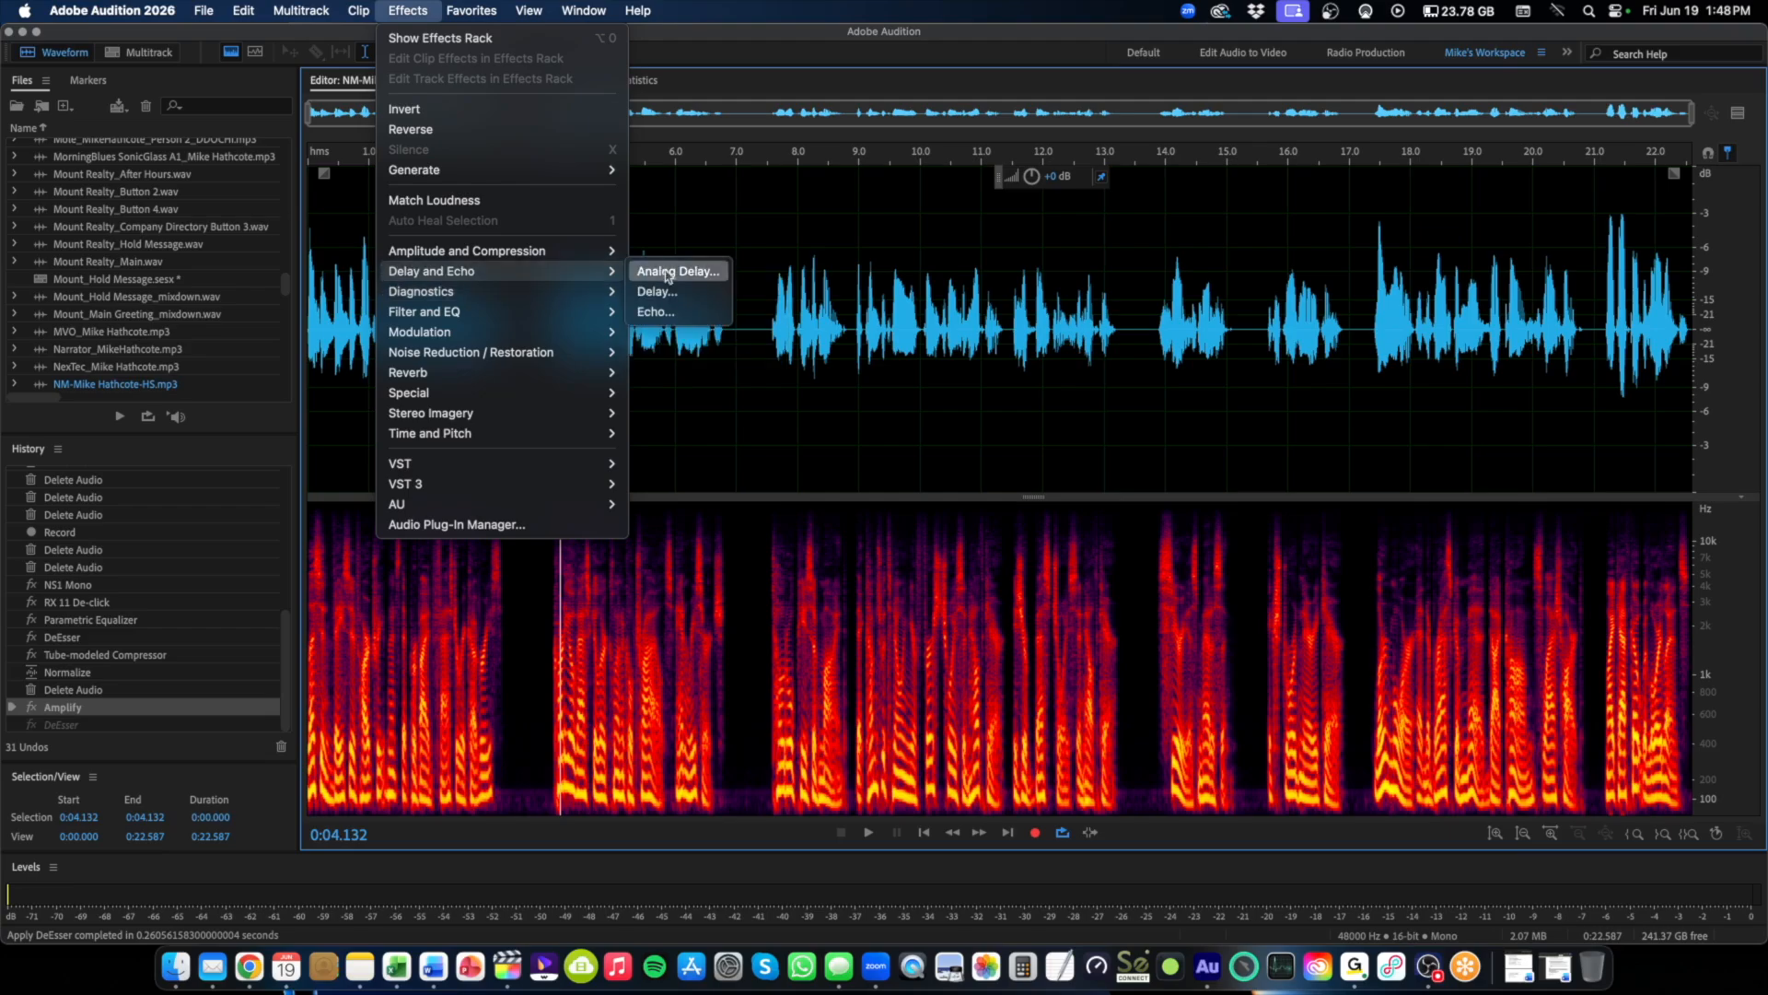
pyautogui.click(658, 293)
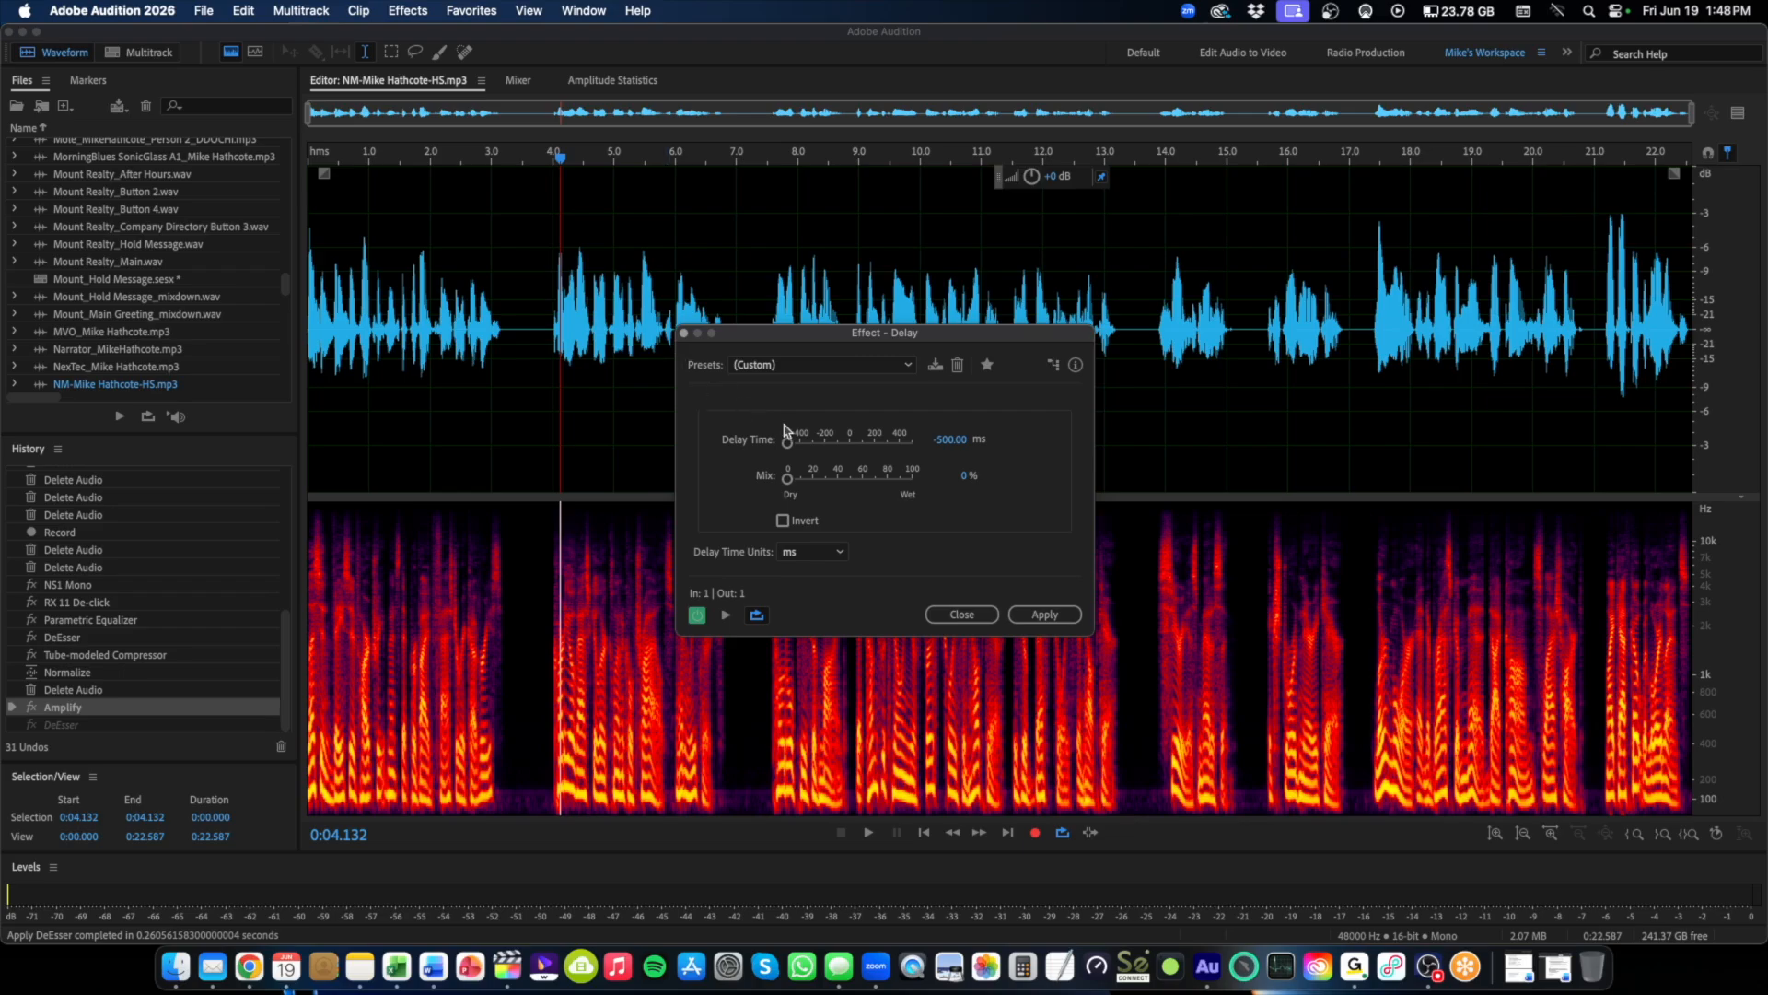
pyautogui.click(907, 366)
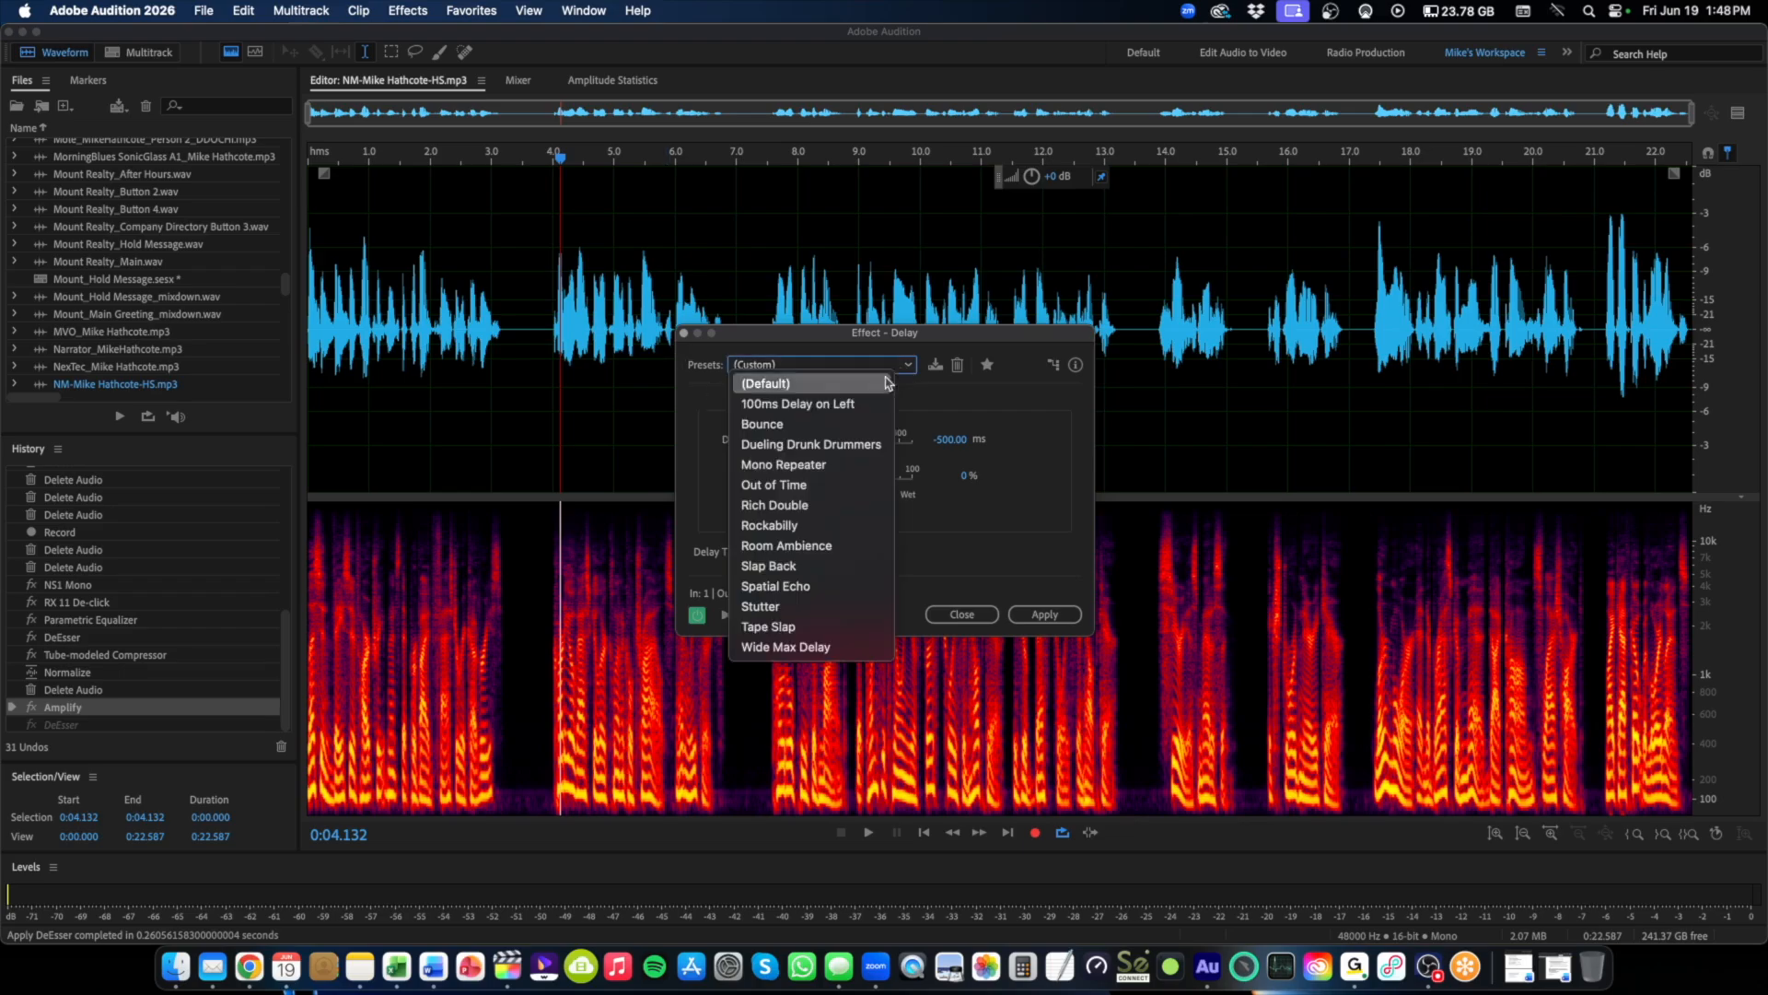
pyautogui.click(834, 527)
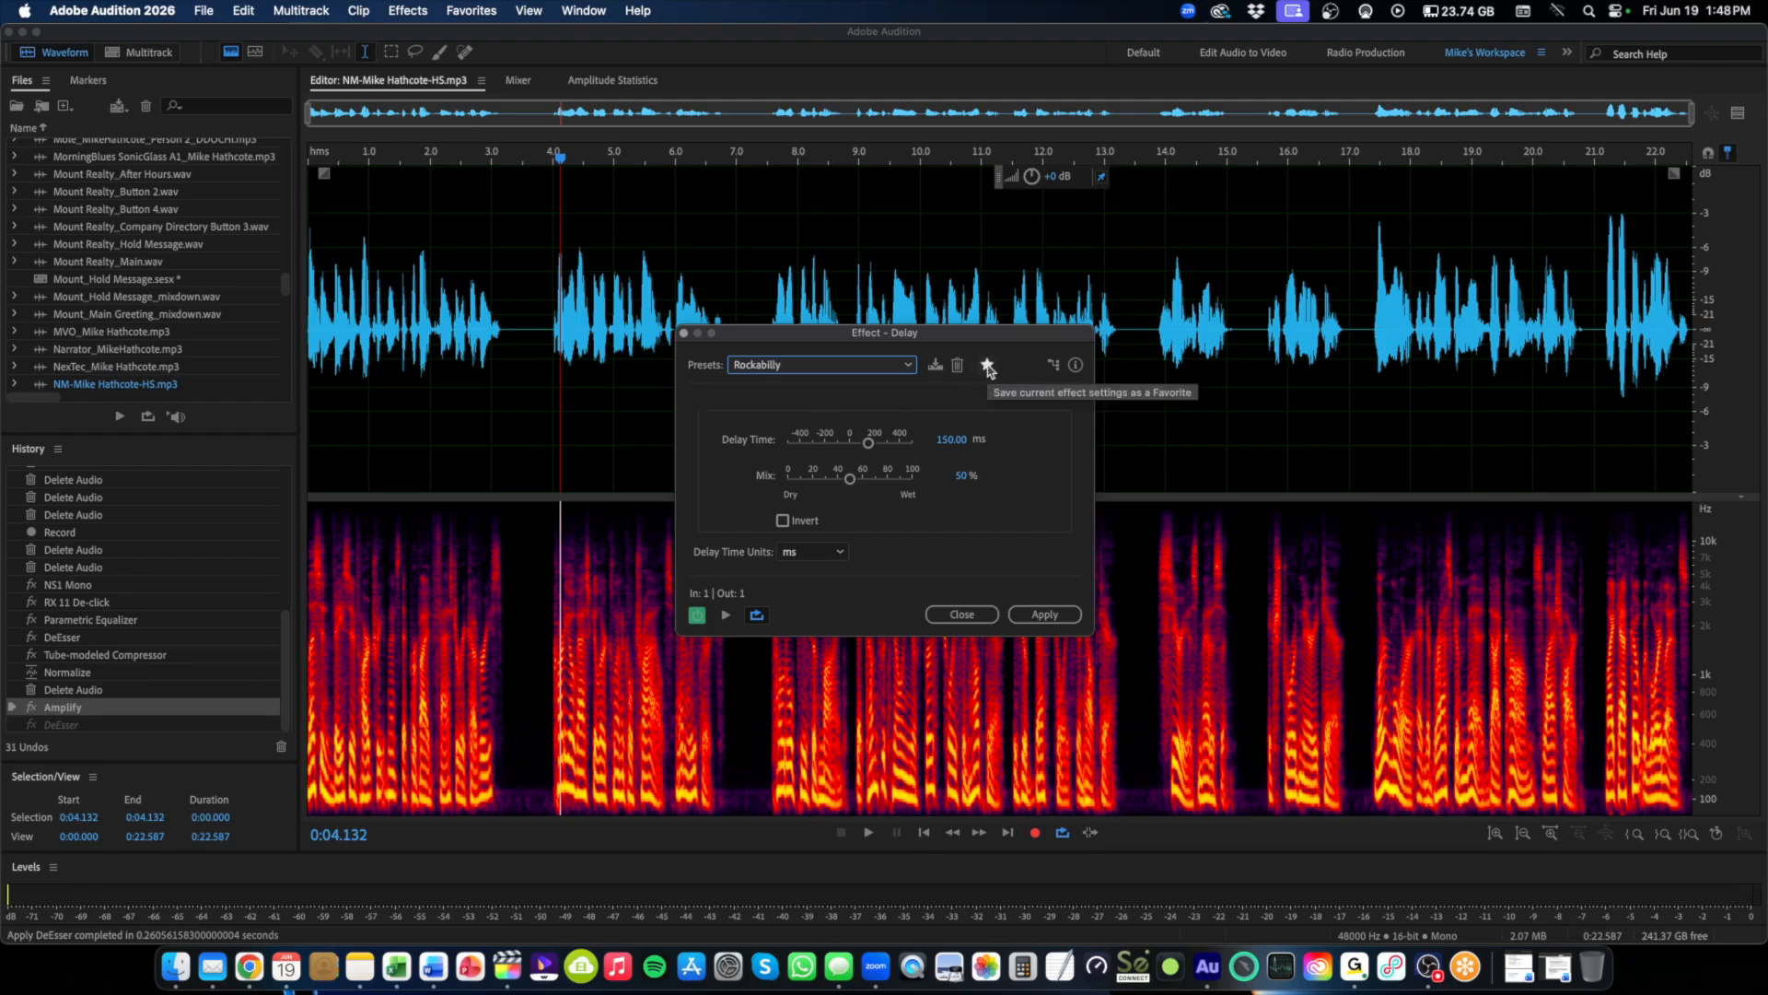
# - Save the current Delay effect settings as a favorite named Rockabilly
pyautogui.click(987, 366)
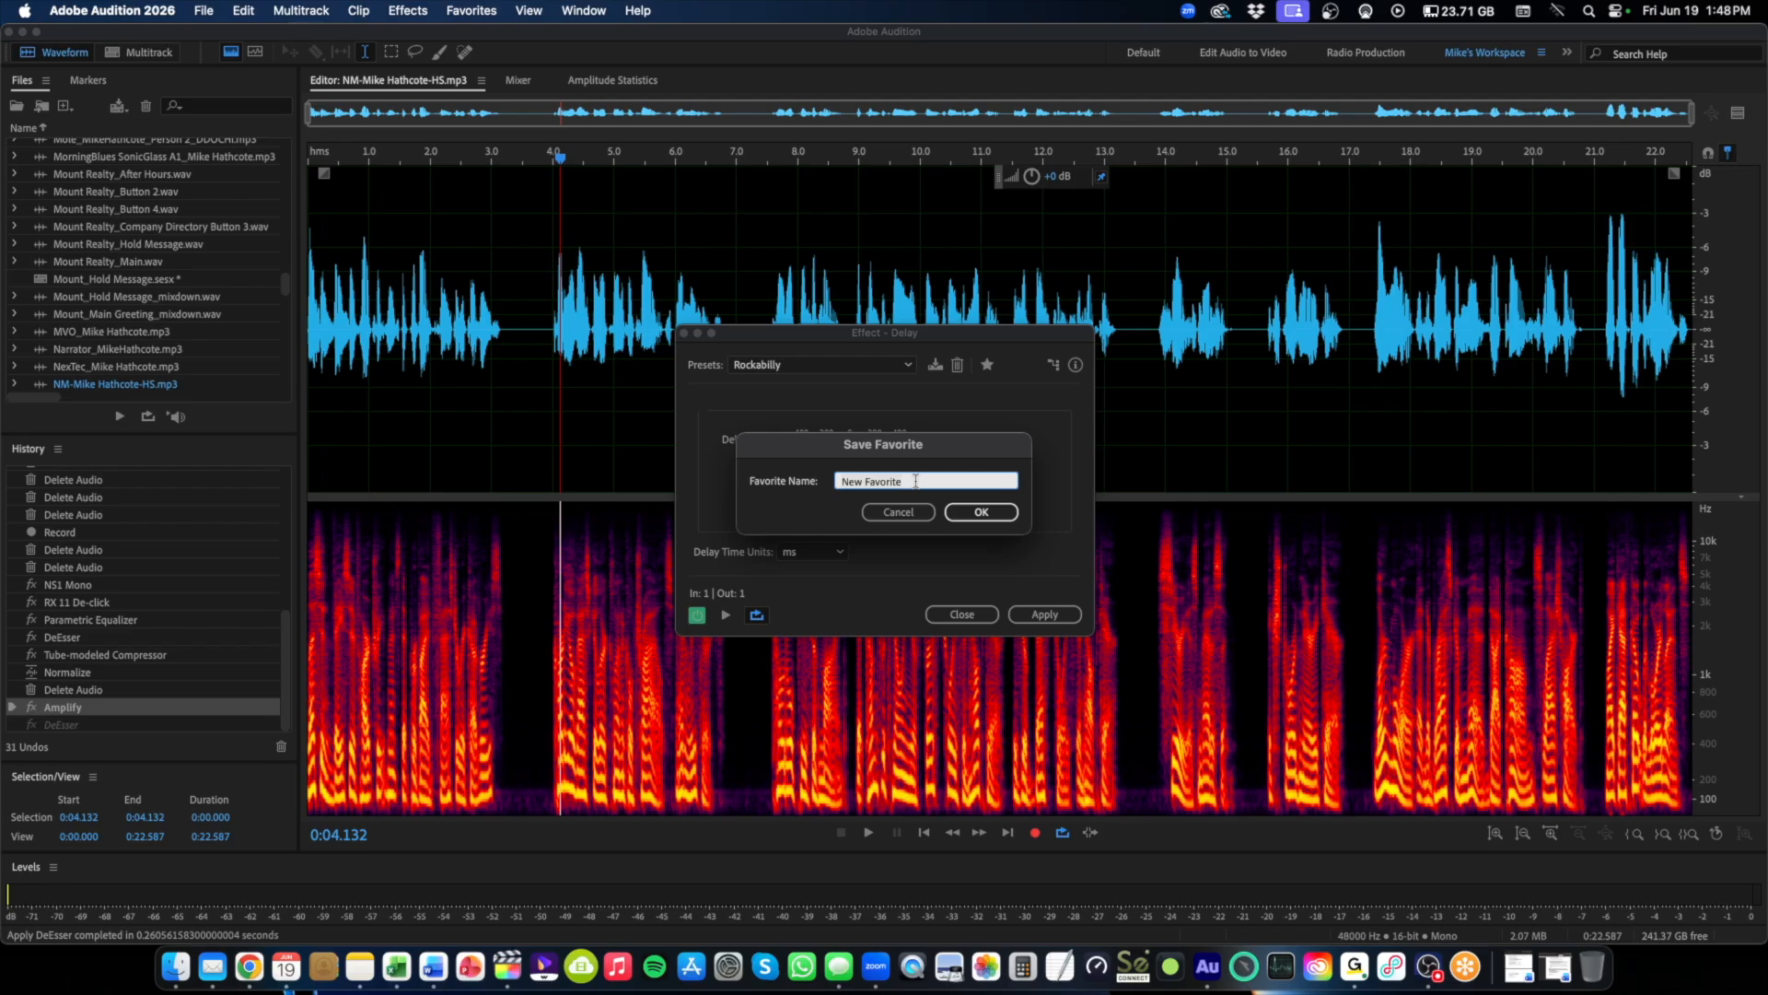
pyautogui.write('Rockabilly')
pyautogui.click(985, 516)
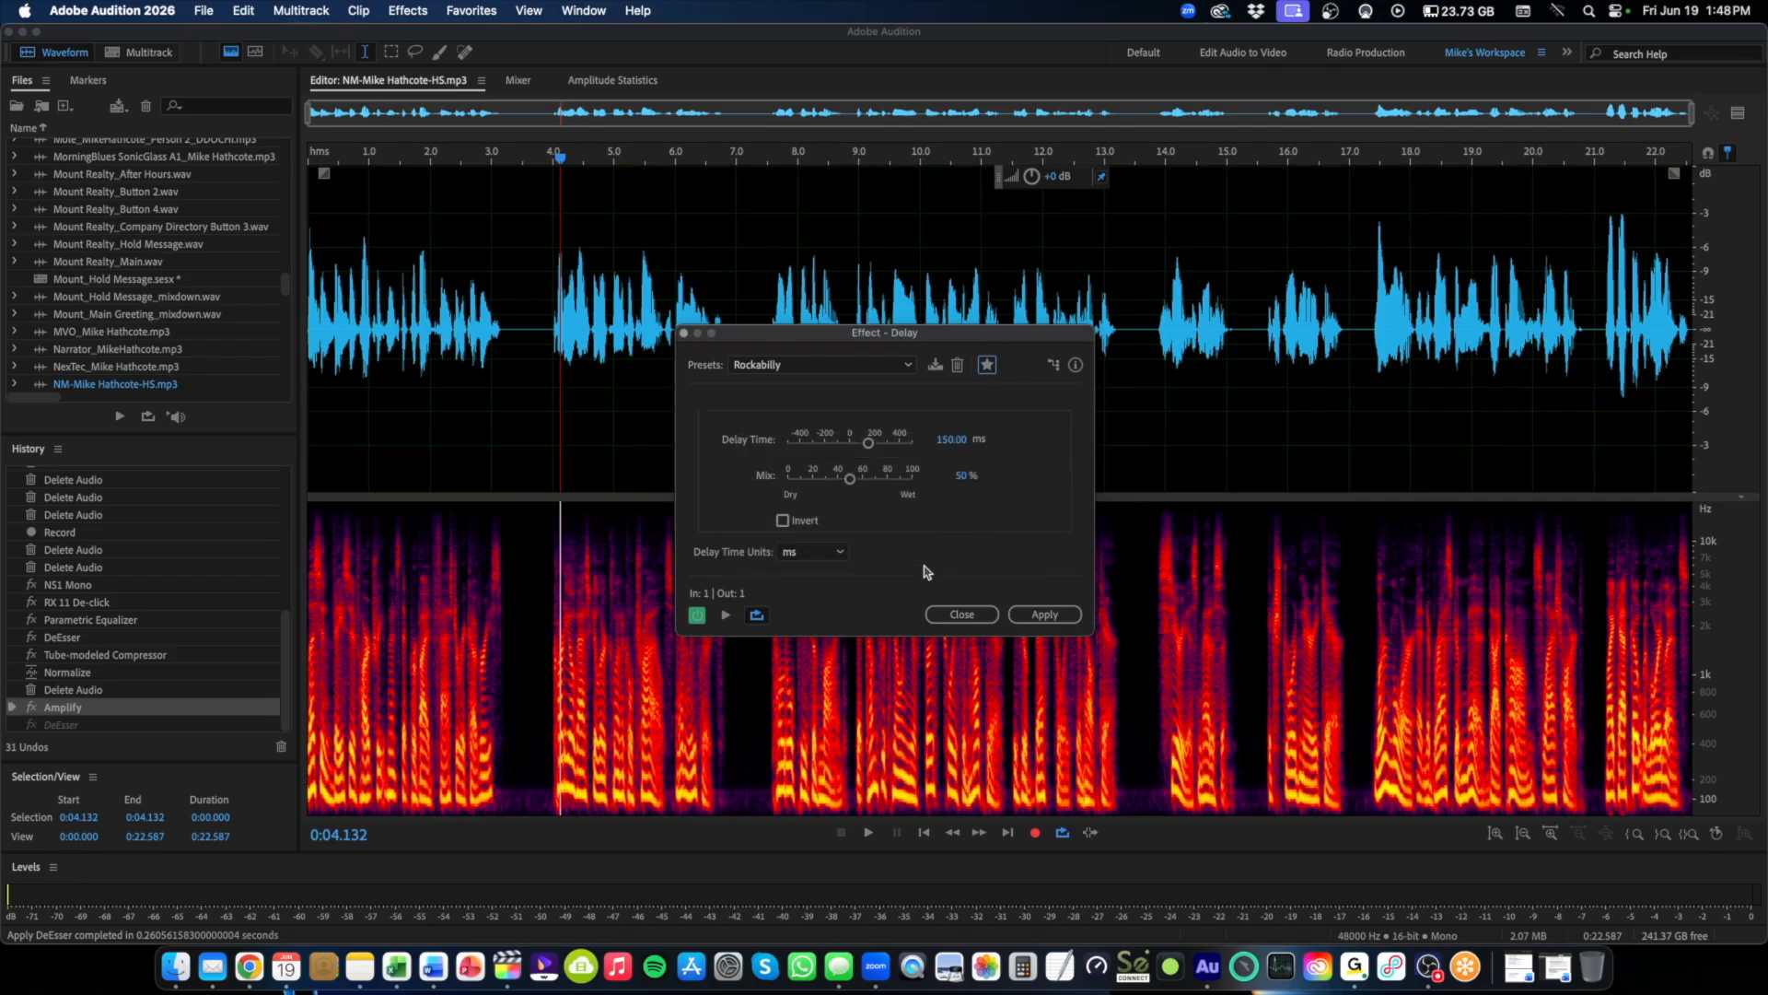
# - Apply the Rockabilly delay to the whole recording, play back its beginning, and clear the selection
pyautogui.click(1046, 616)
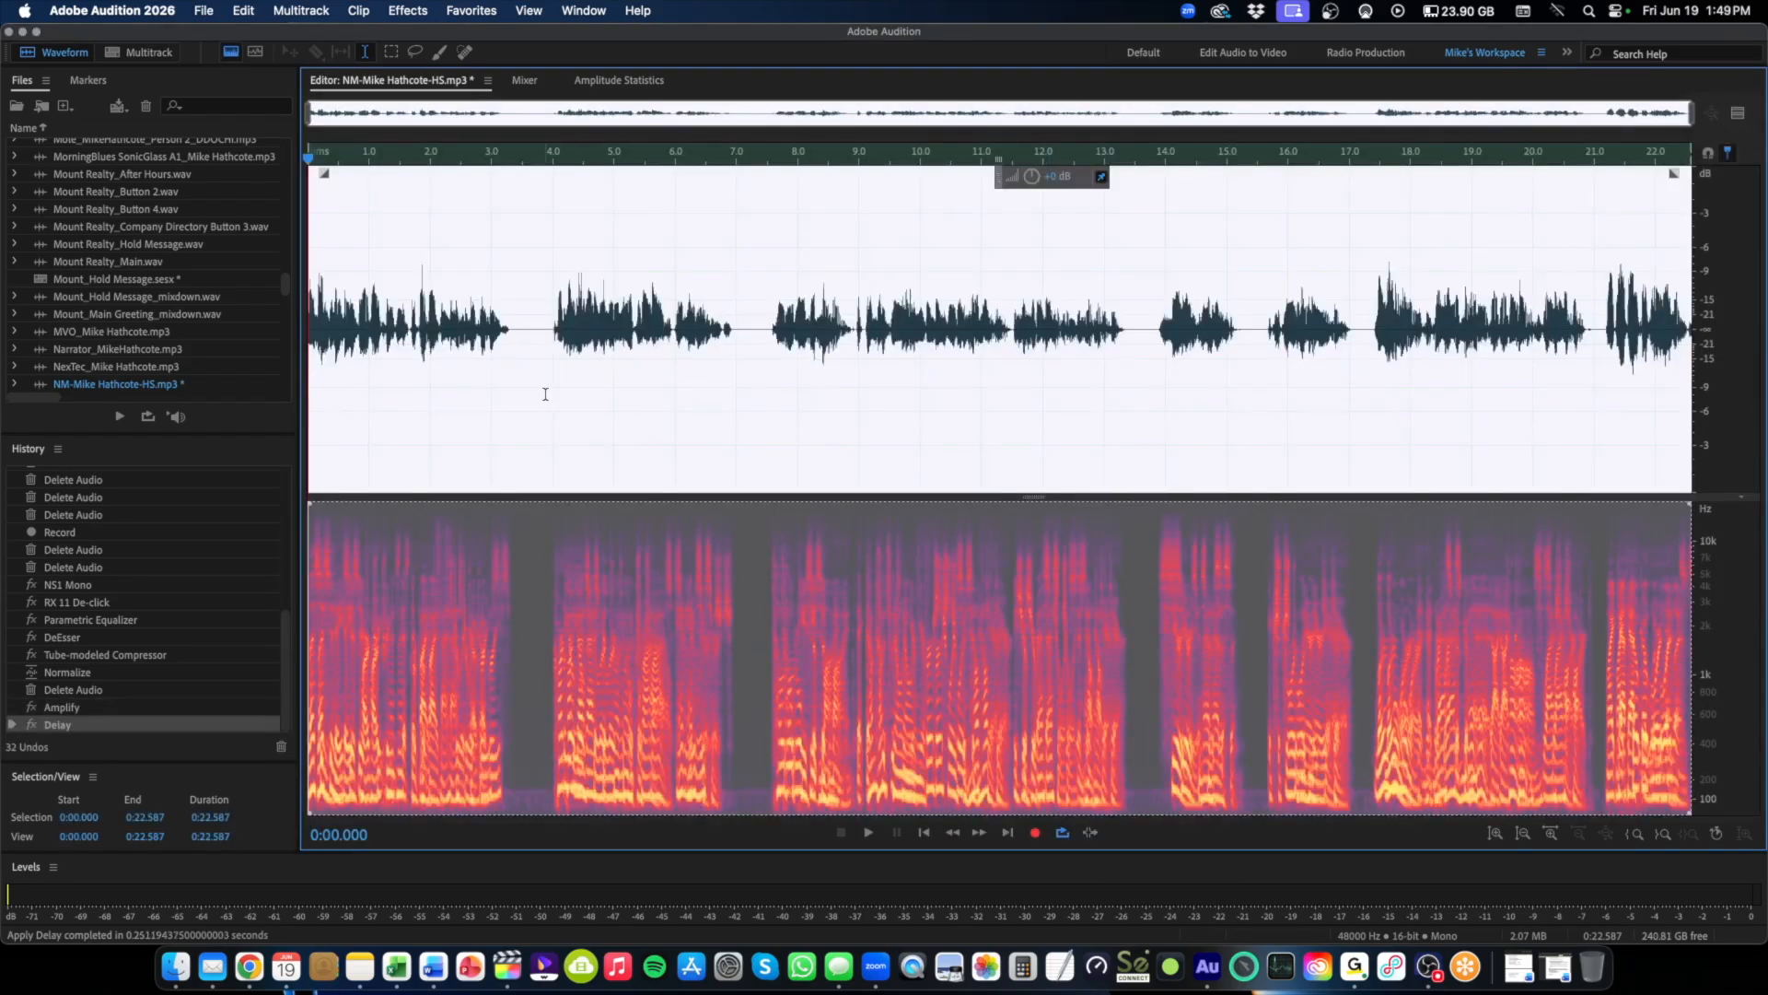
pyautogui.press('space')
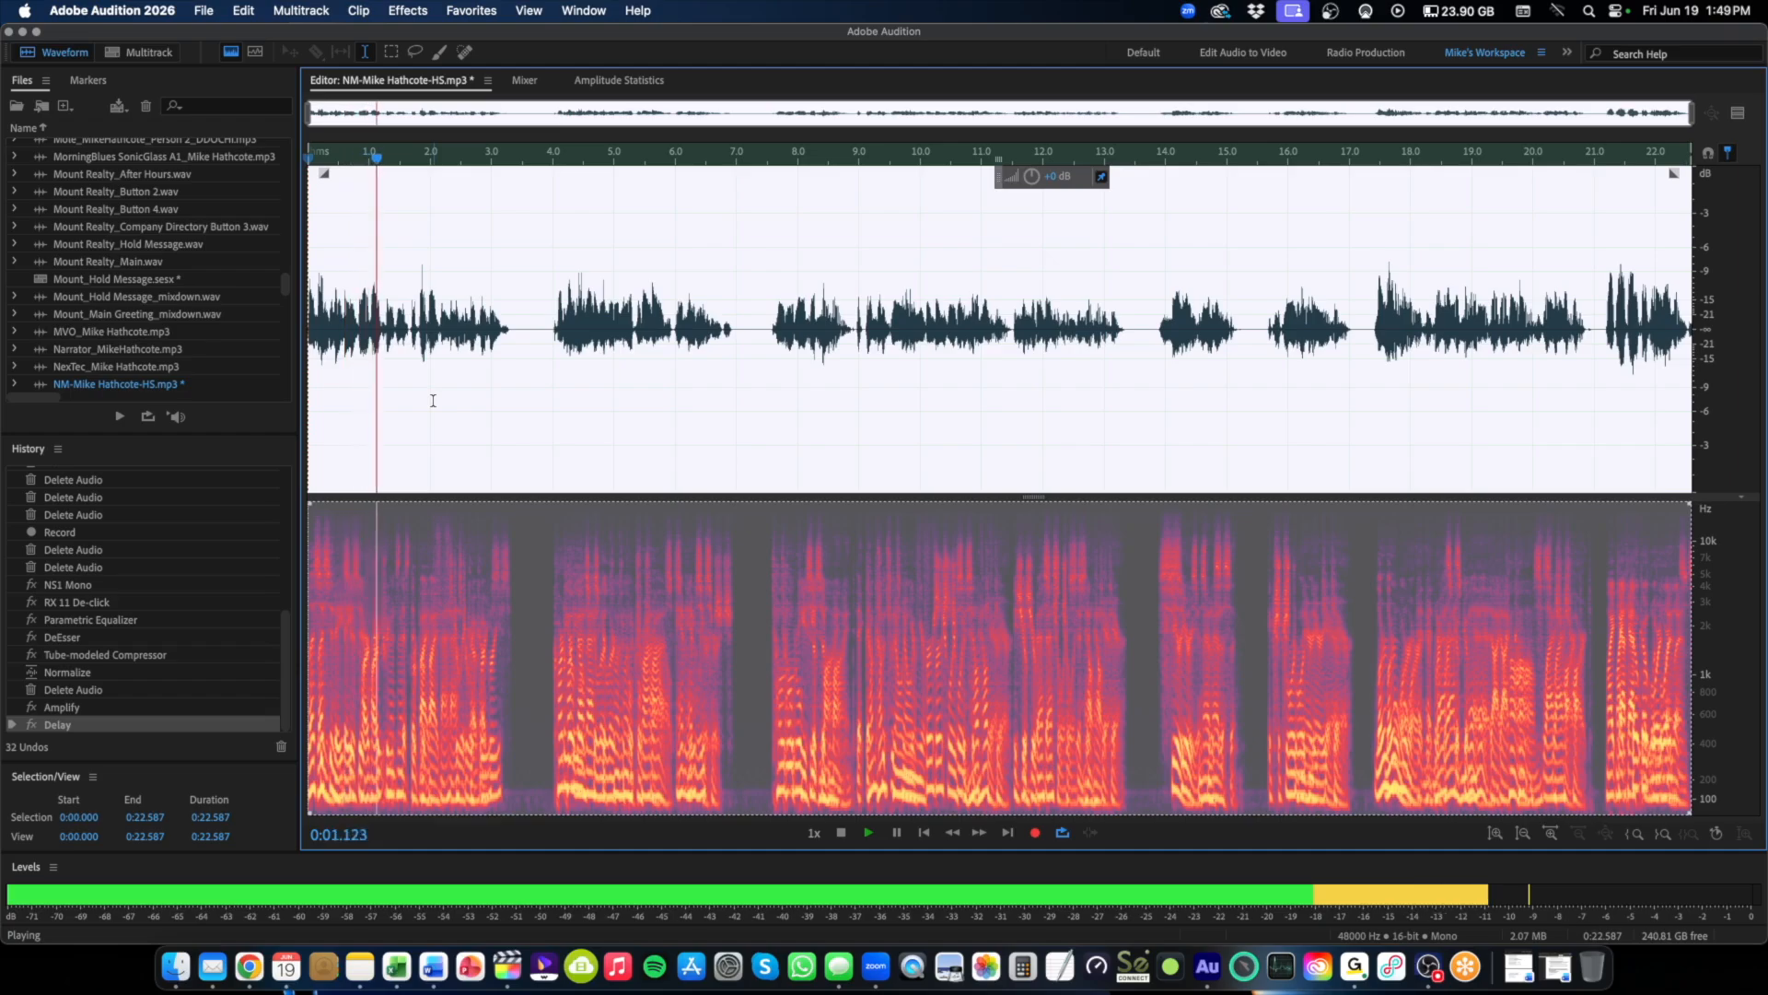
pyautogui.press('space')
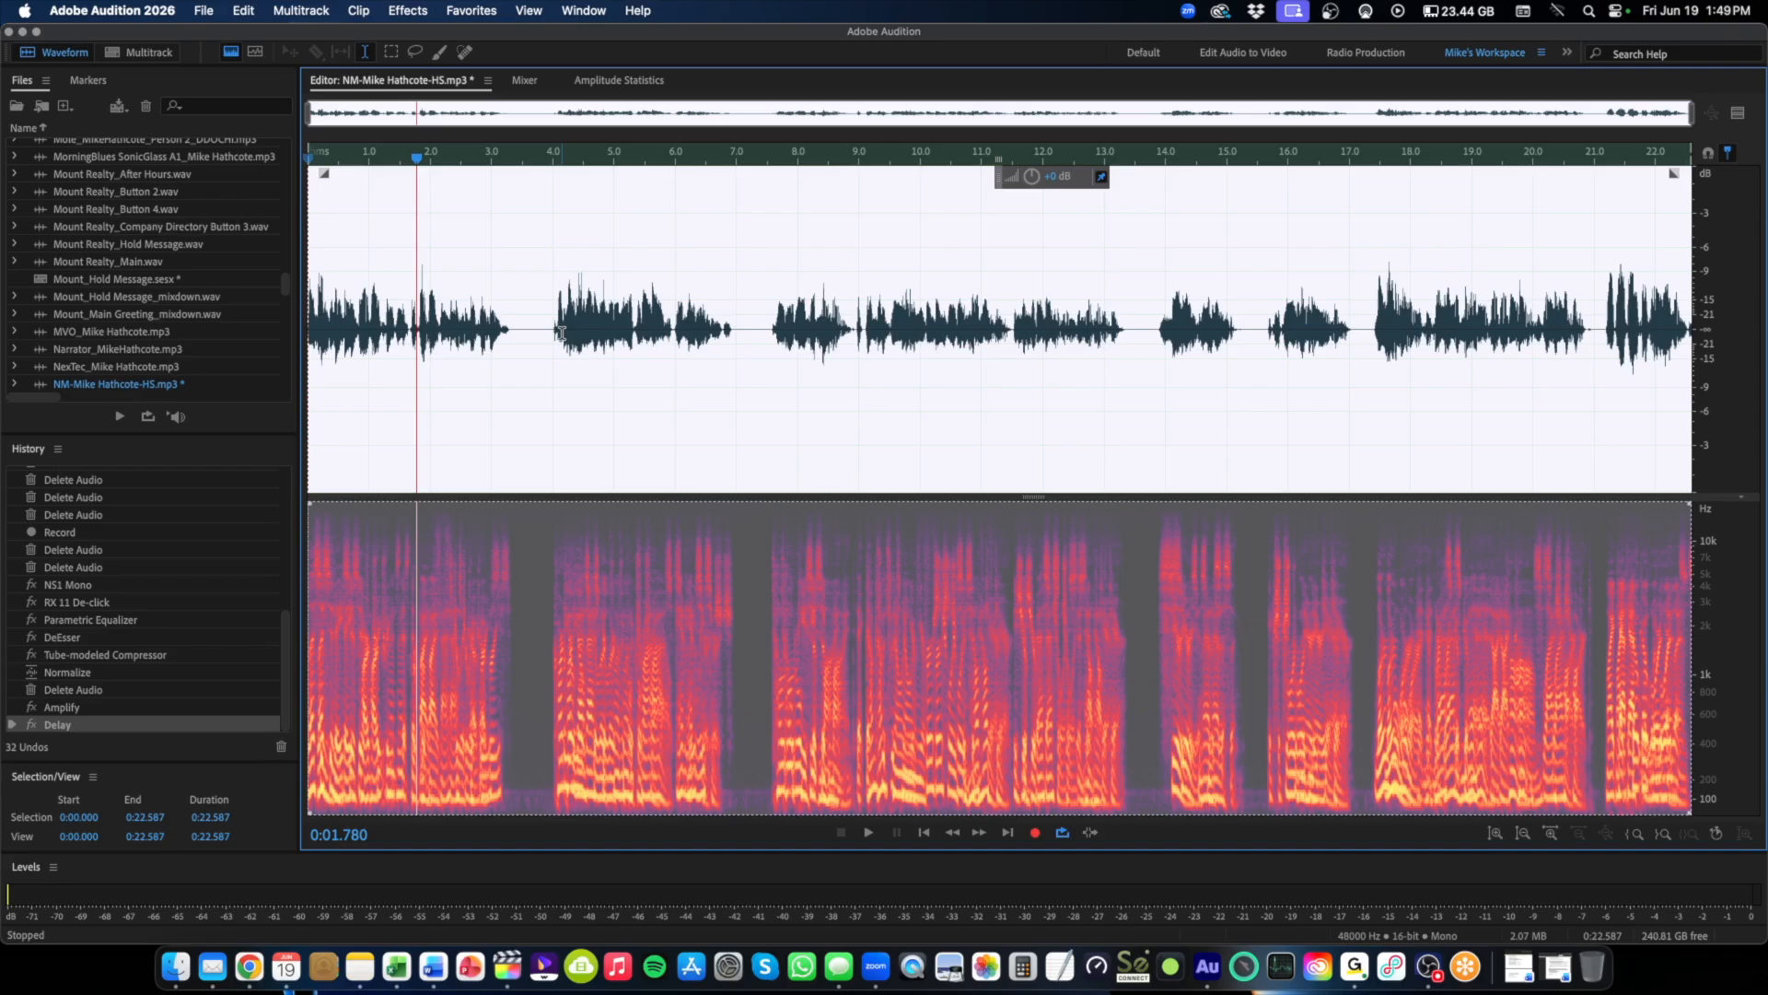
pyautogui.click(633, 304)
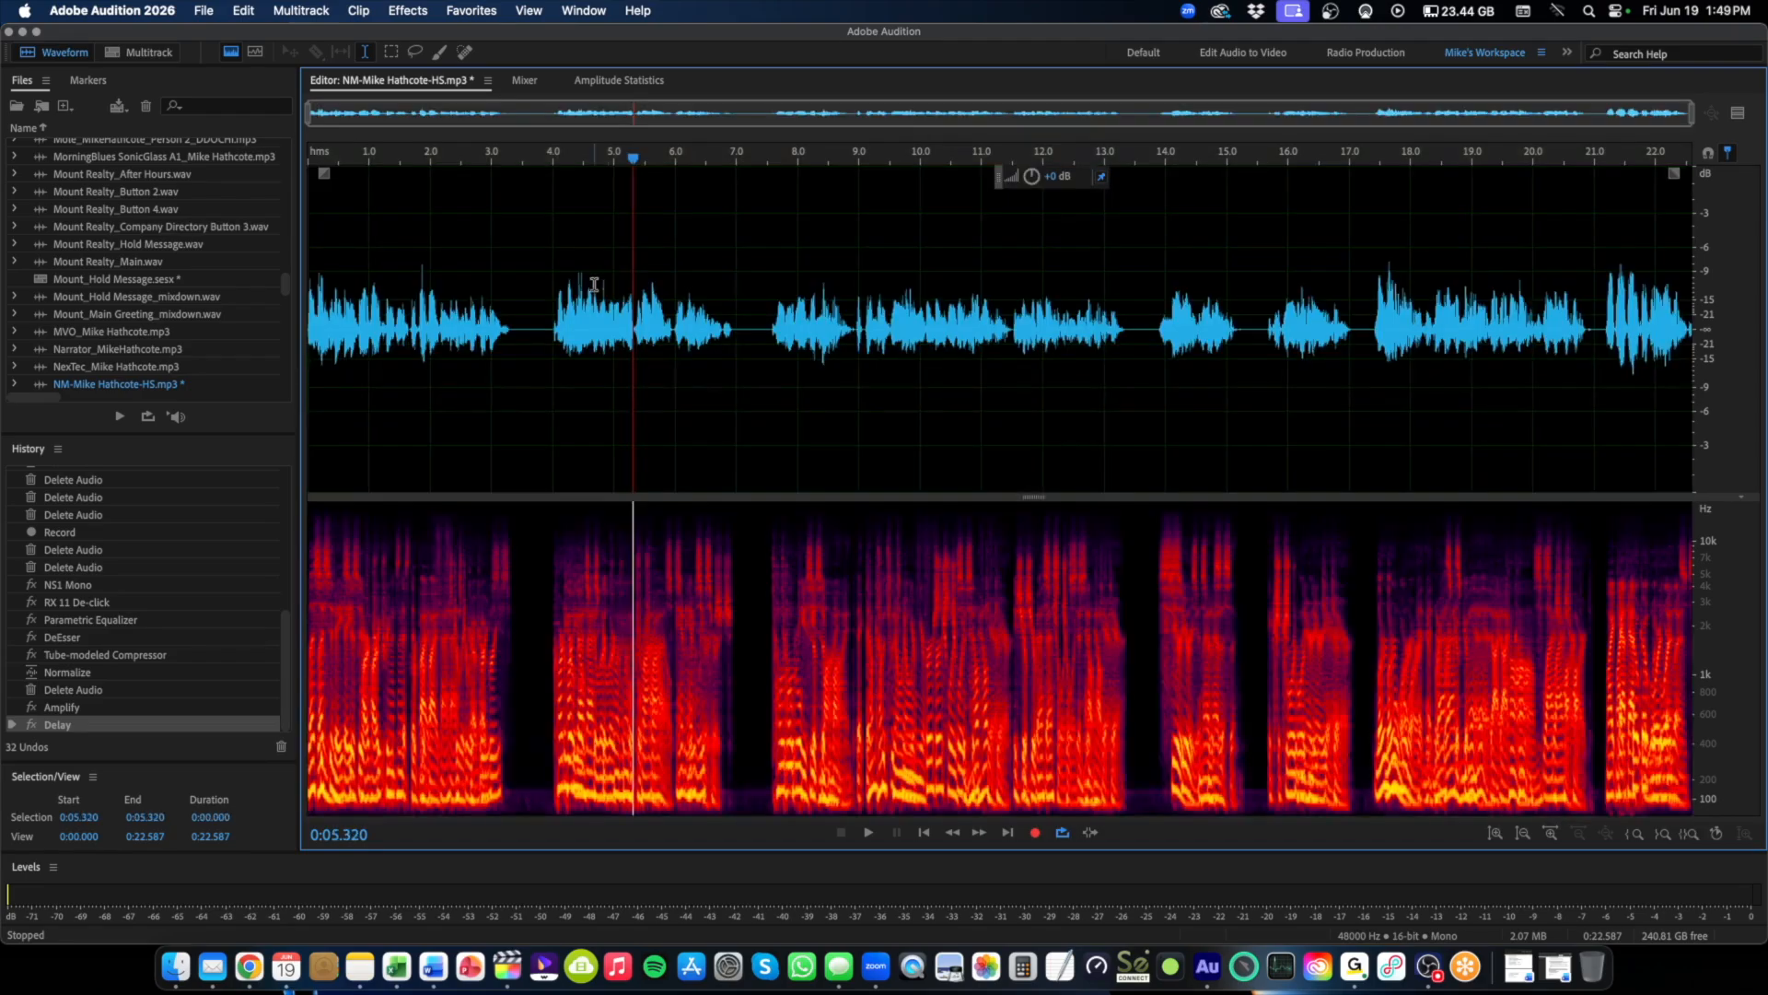
# - Open the keyboard shortcut settings and expand the Favorites command group
pyautogui.click(244, 13)
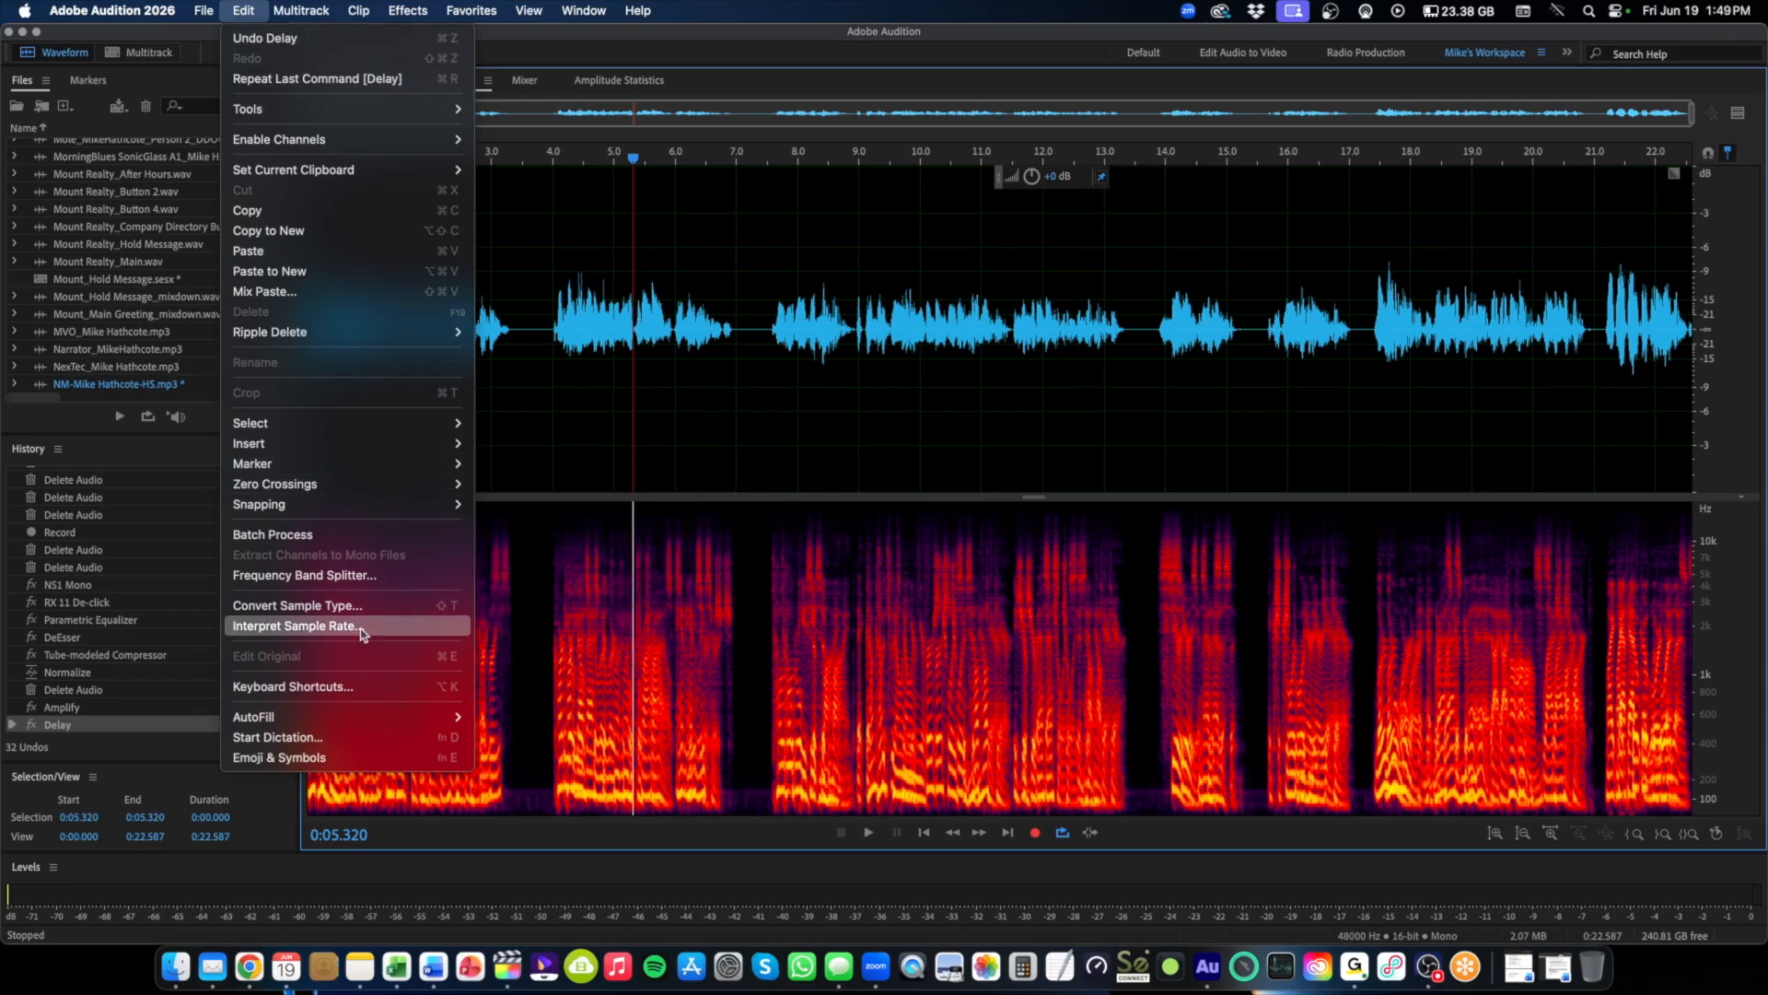
pyautogui.click(311, 689)
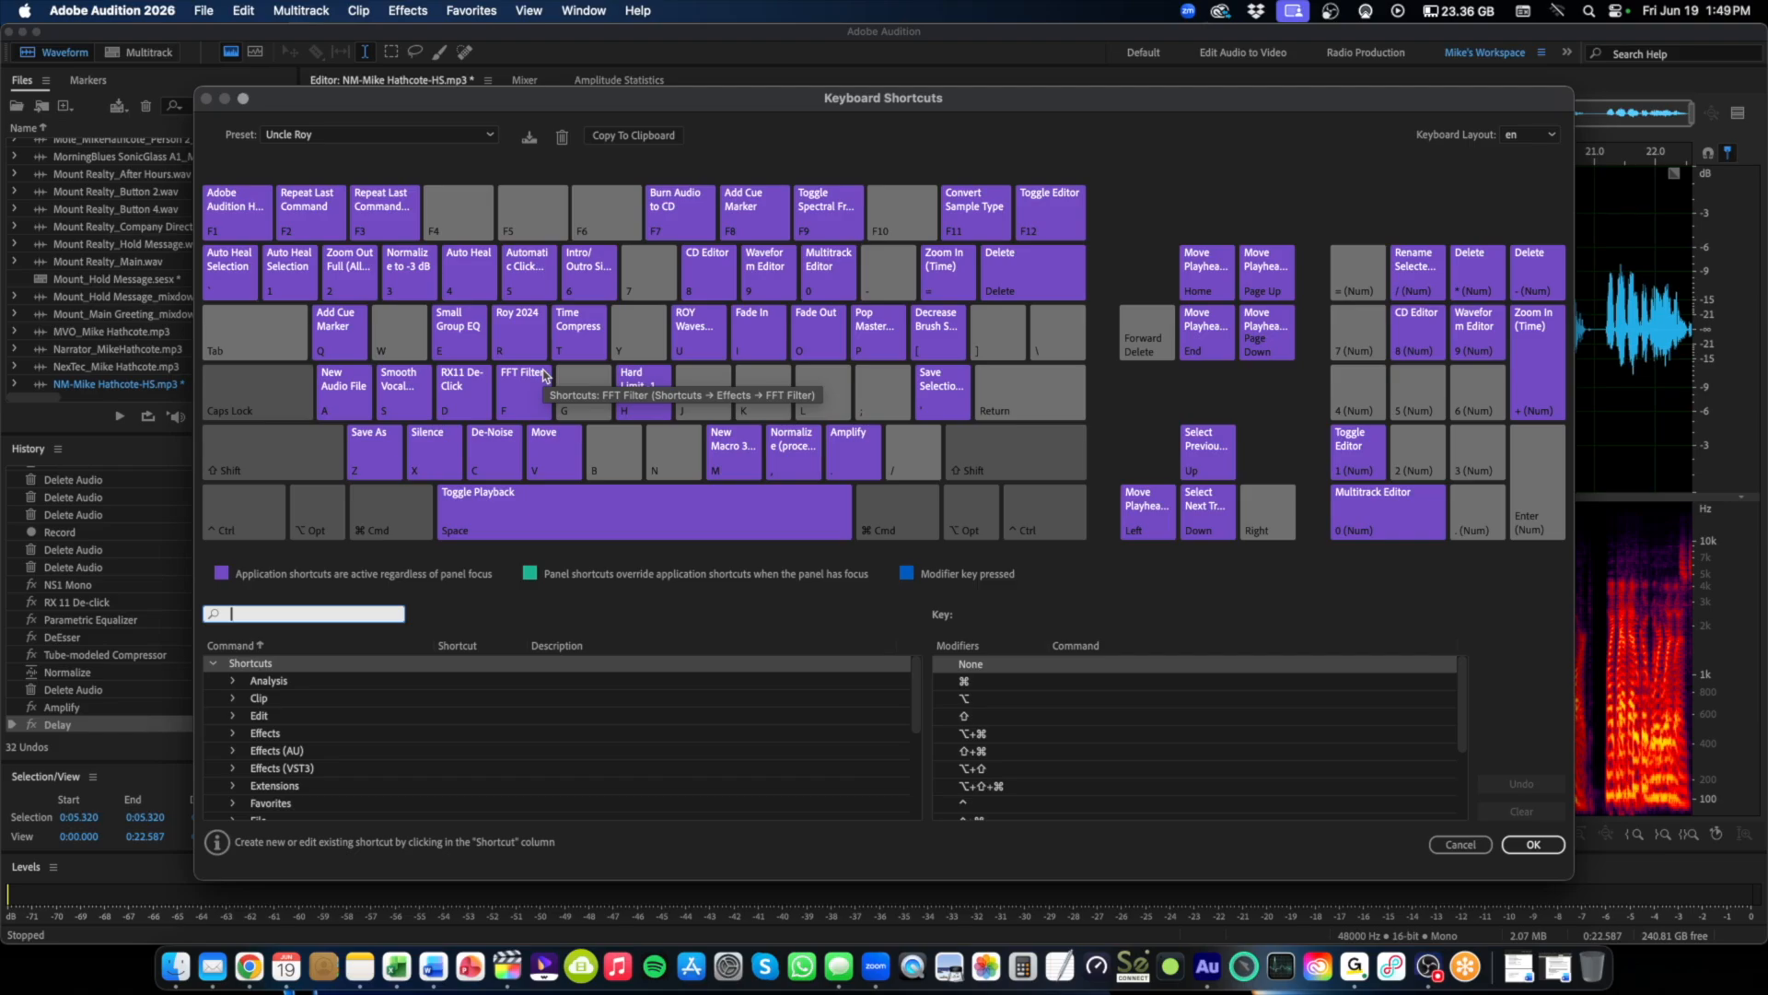
pyautogui.scroll(-3, 297, 704)
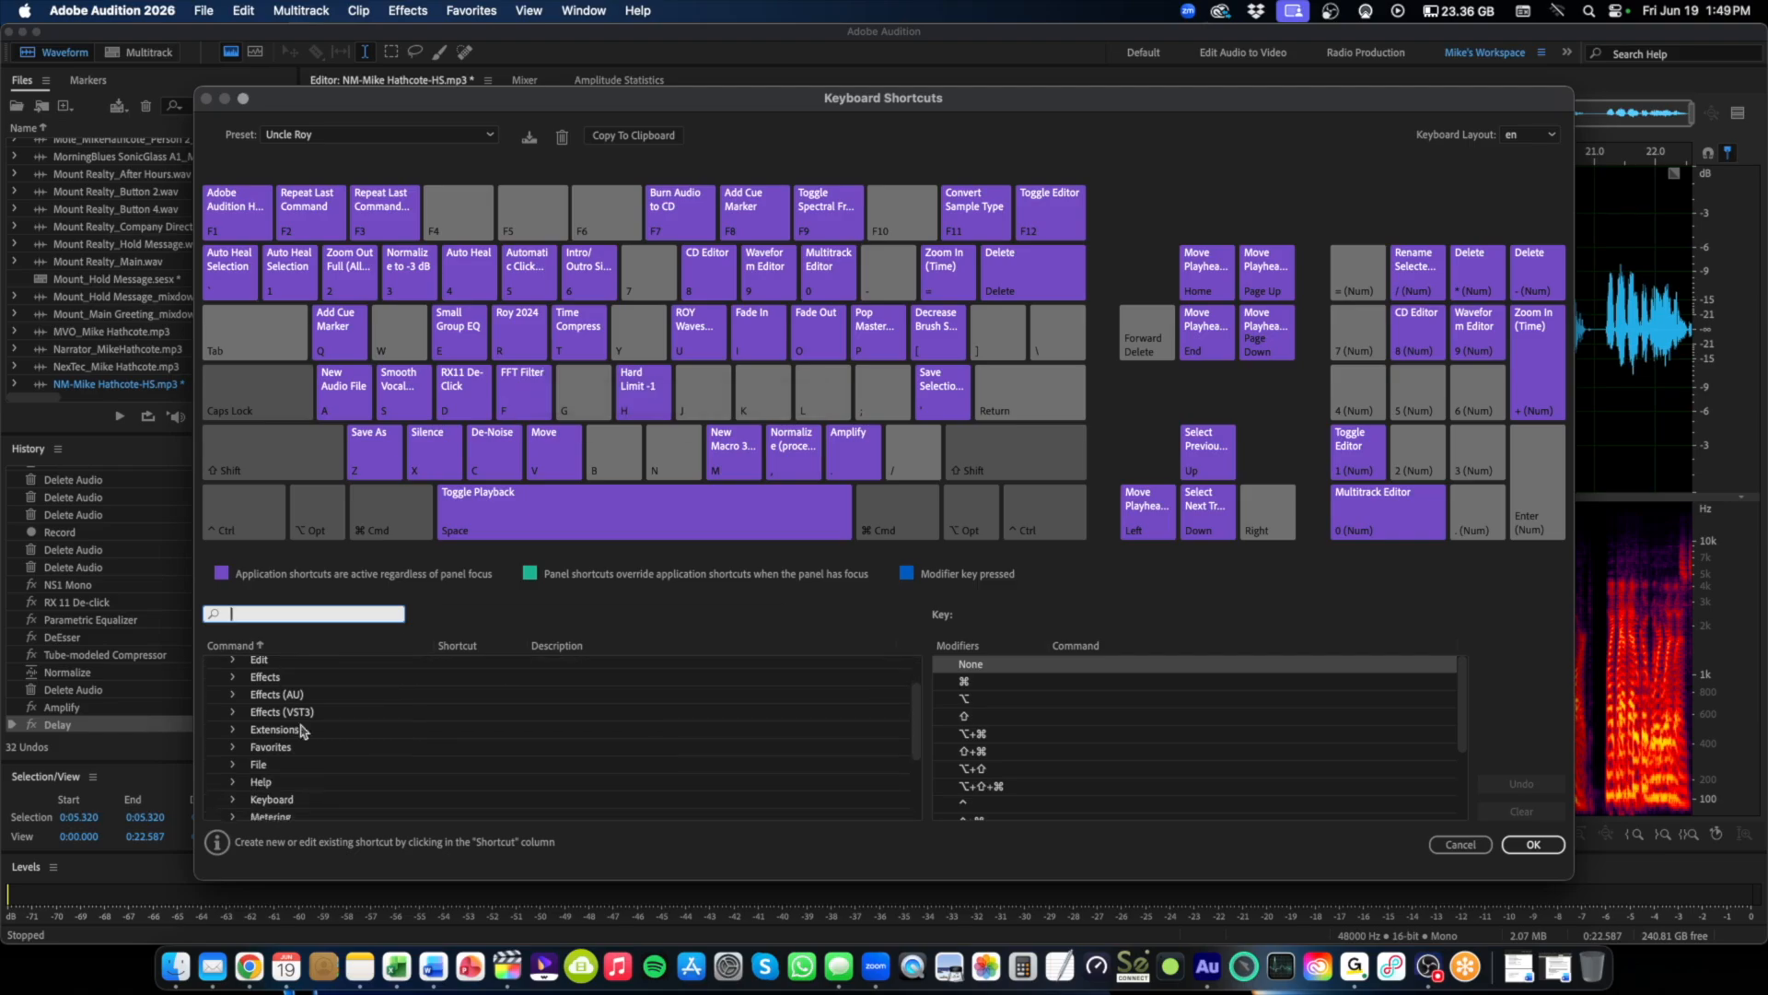
pyautogui.scroll(-1, 302, 731)
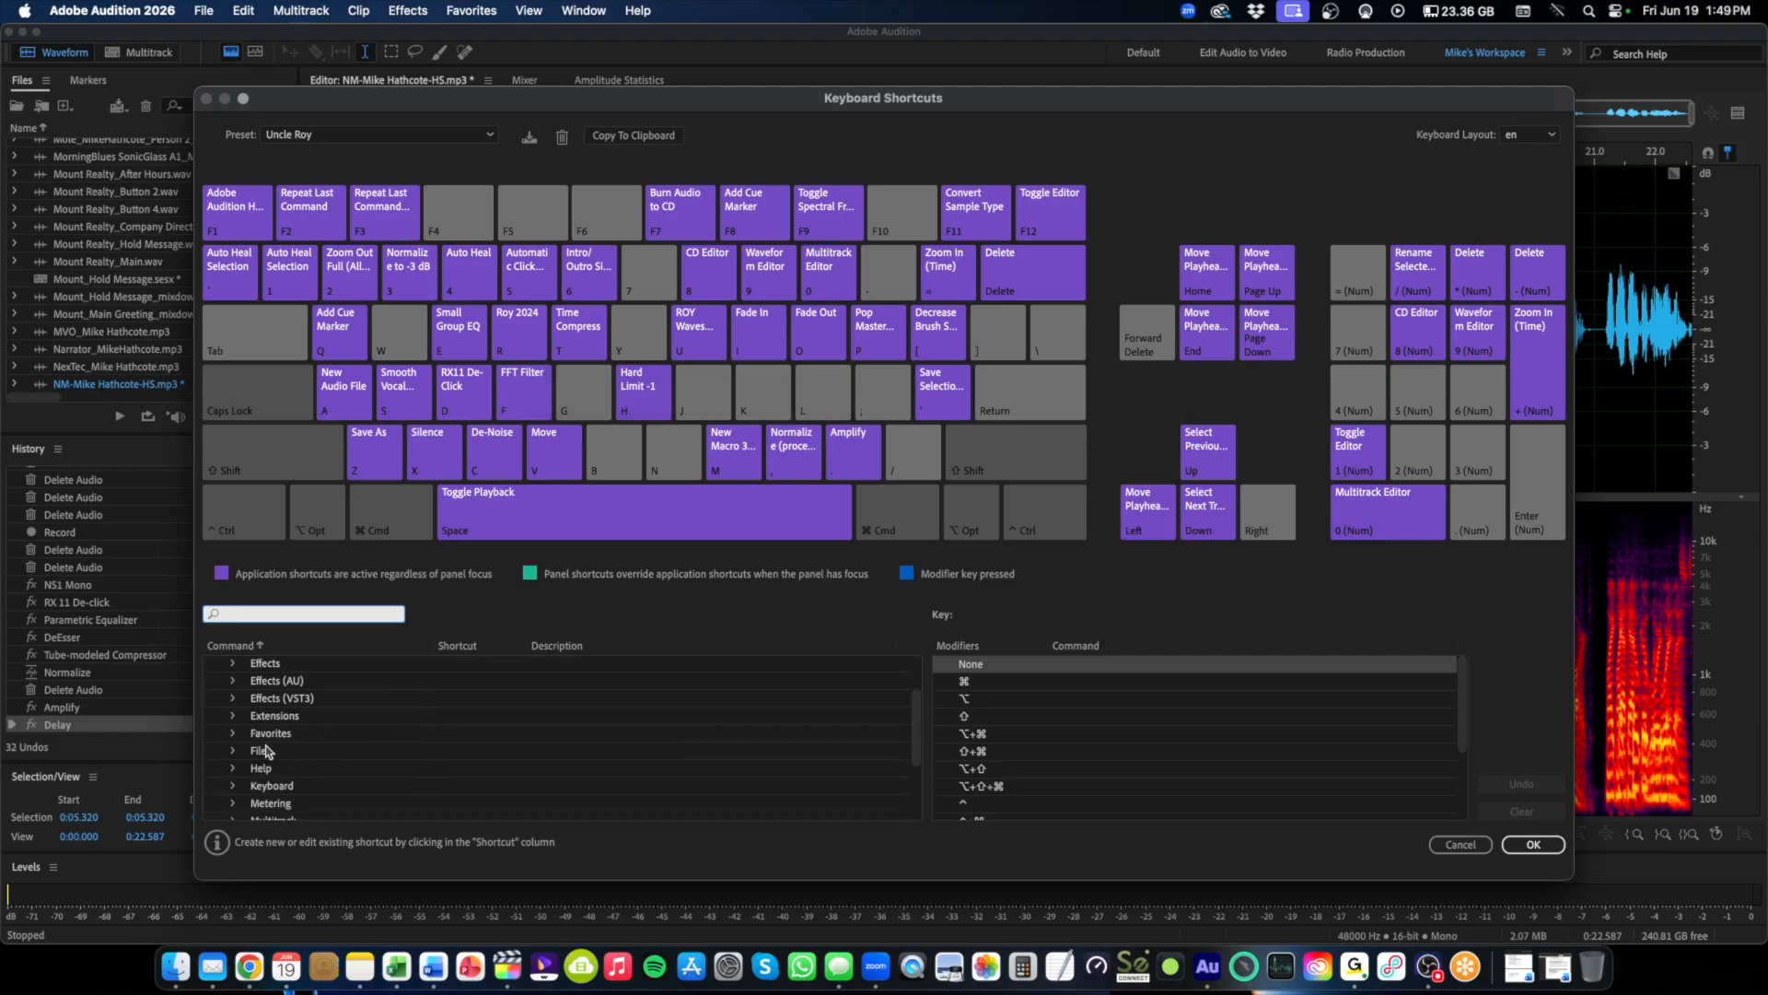
pyautogui.click(234, 735)
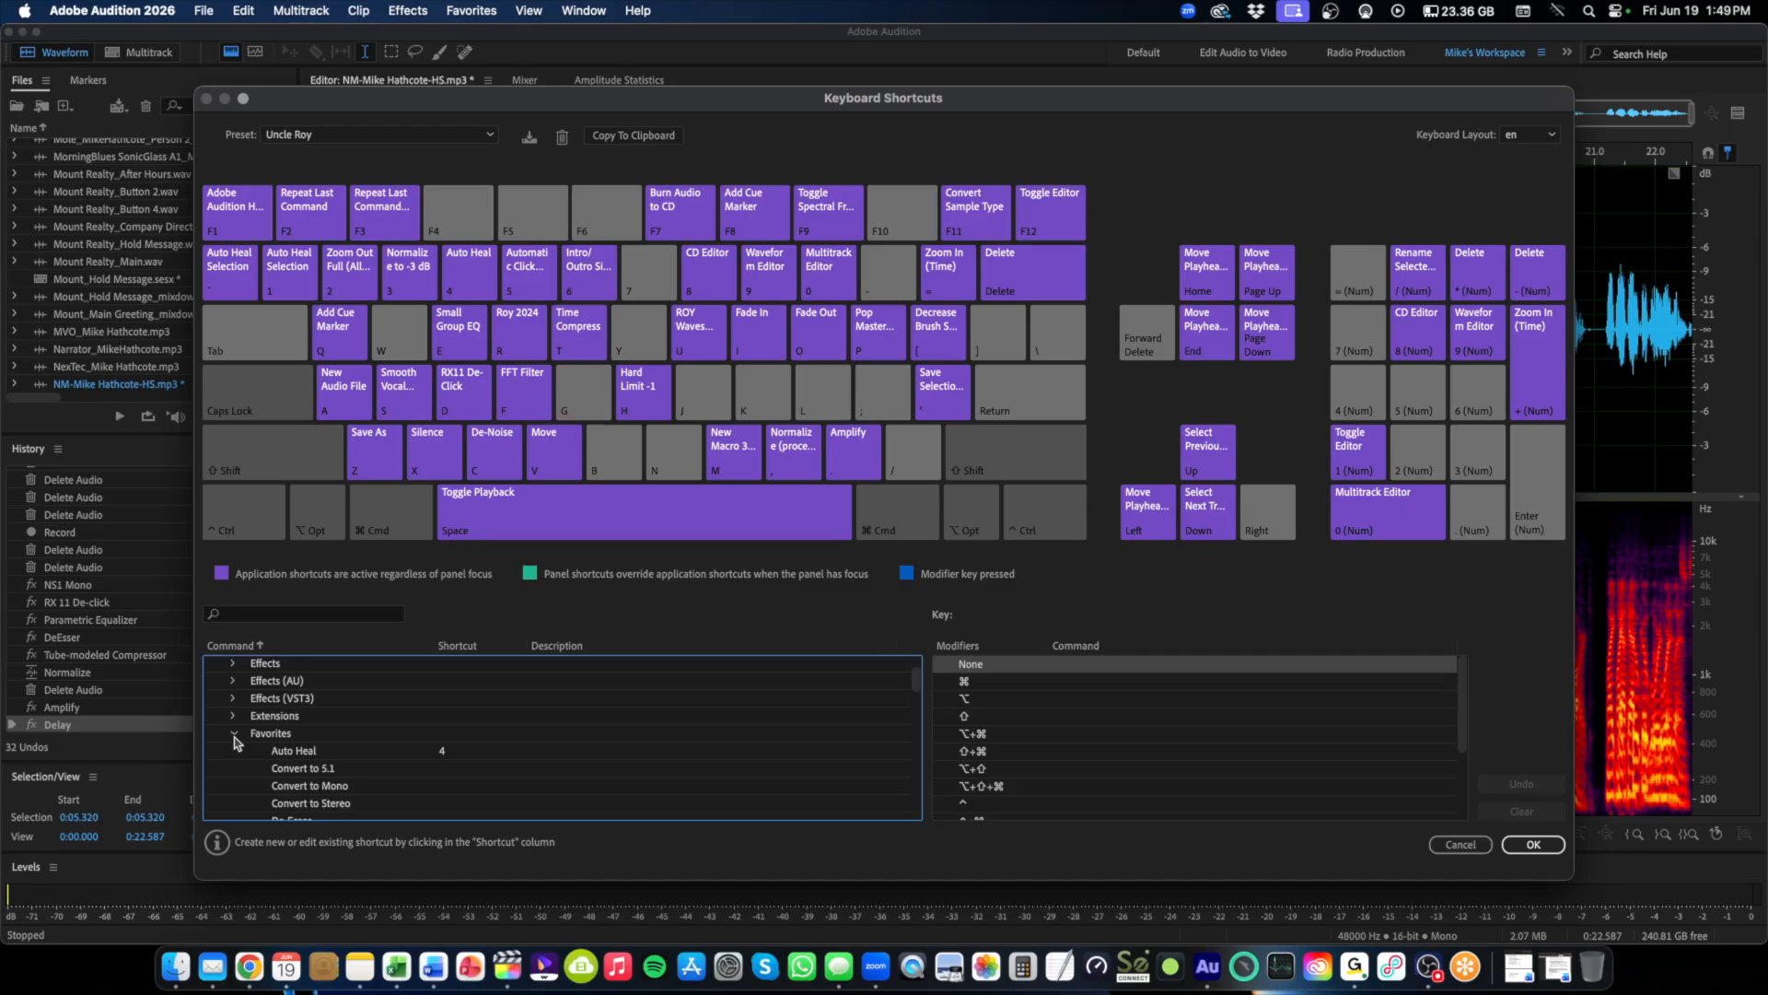
# - Assign the key L to the Rockabilly favorite and save the shortcut settings
pyautogui.scroll(-1, 432, 746)
pyautogui.scroll(-1, 360, 738)
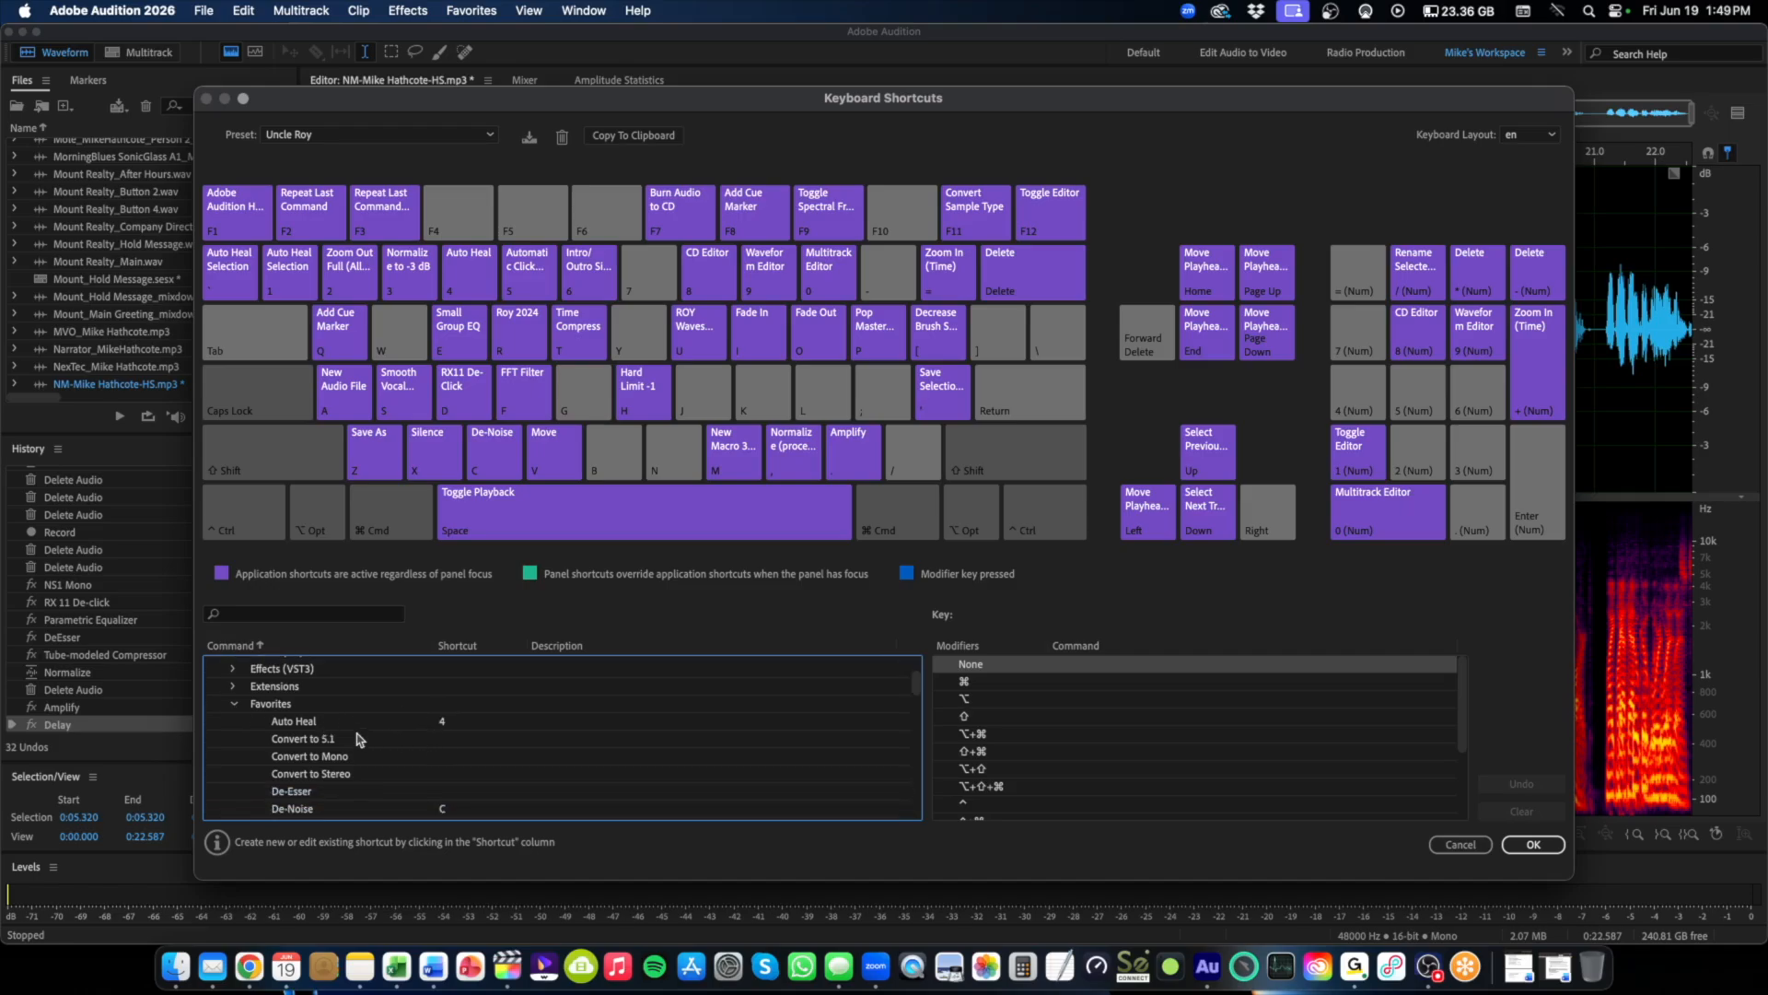
pyautogui.scroll(-3, 359, 738)
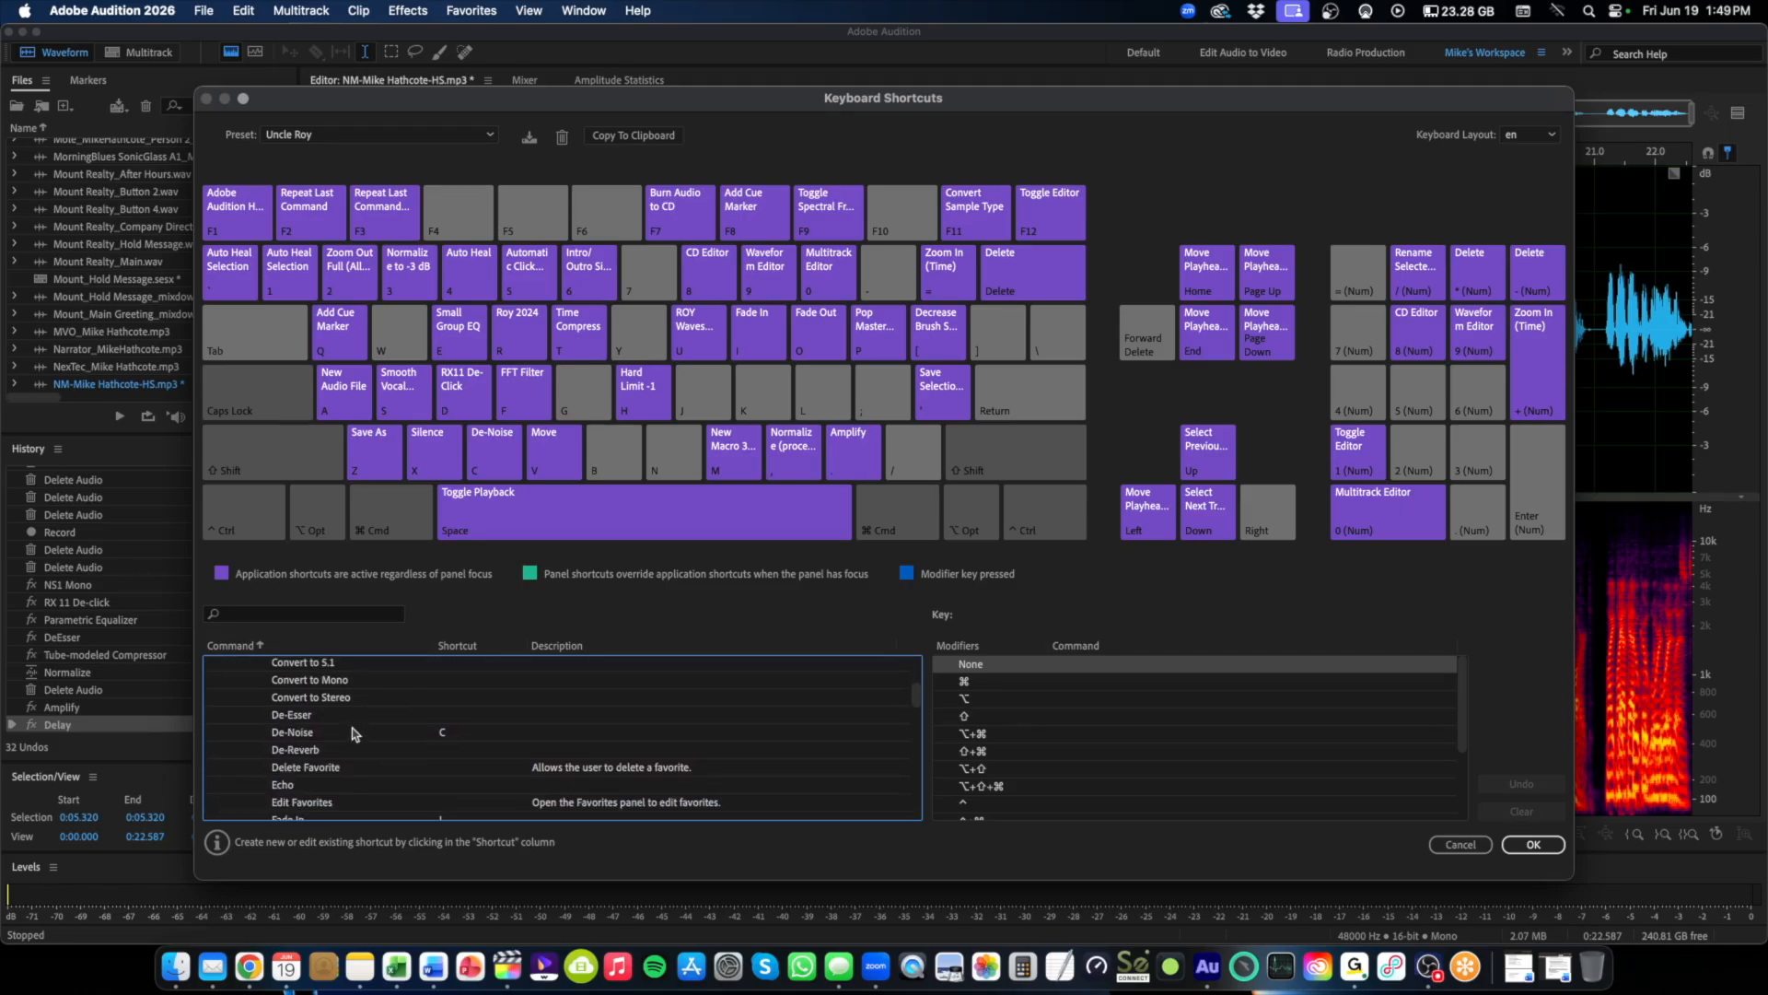
pyautogui.scroll(-10, 369, 732)
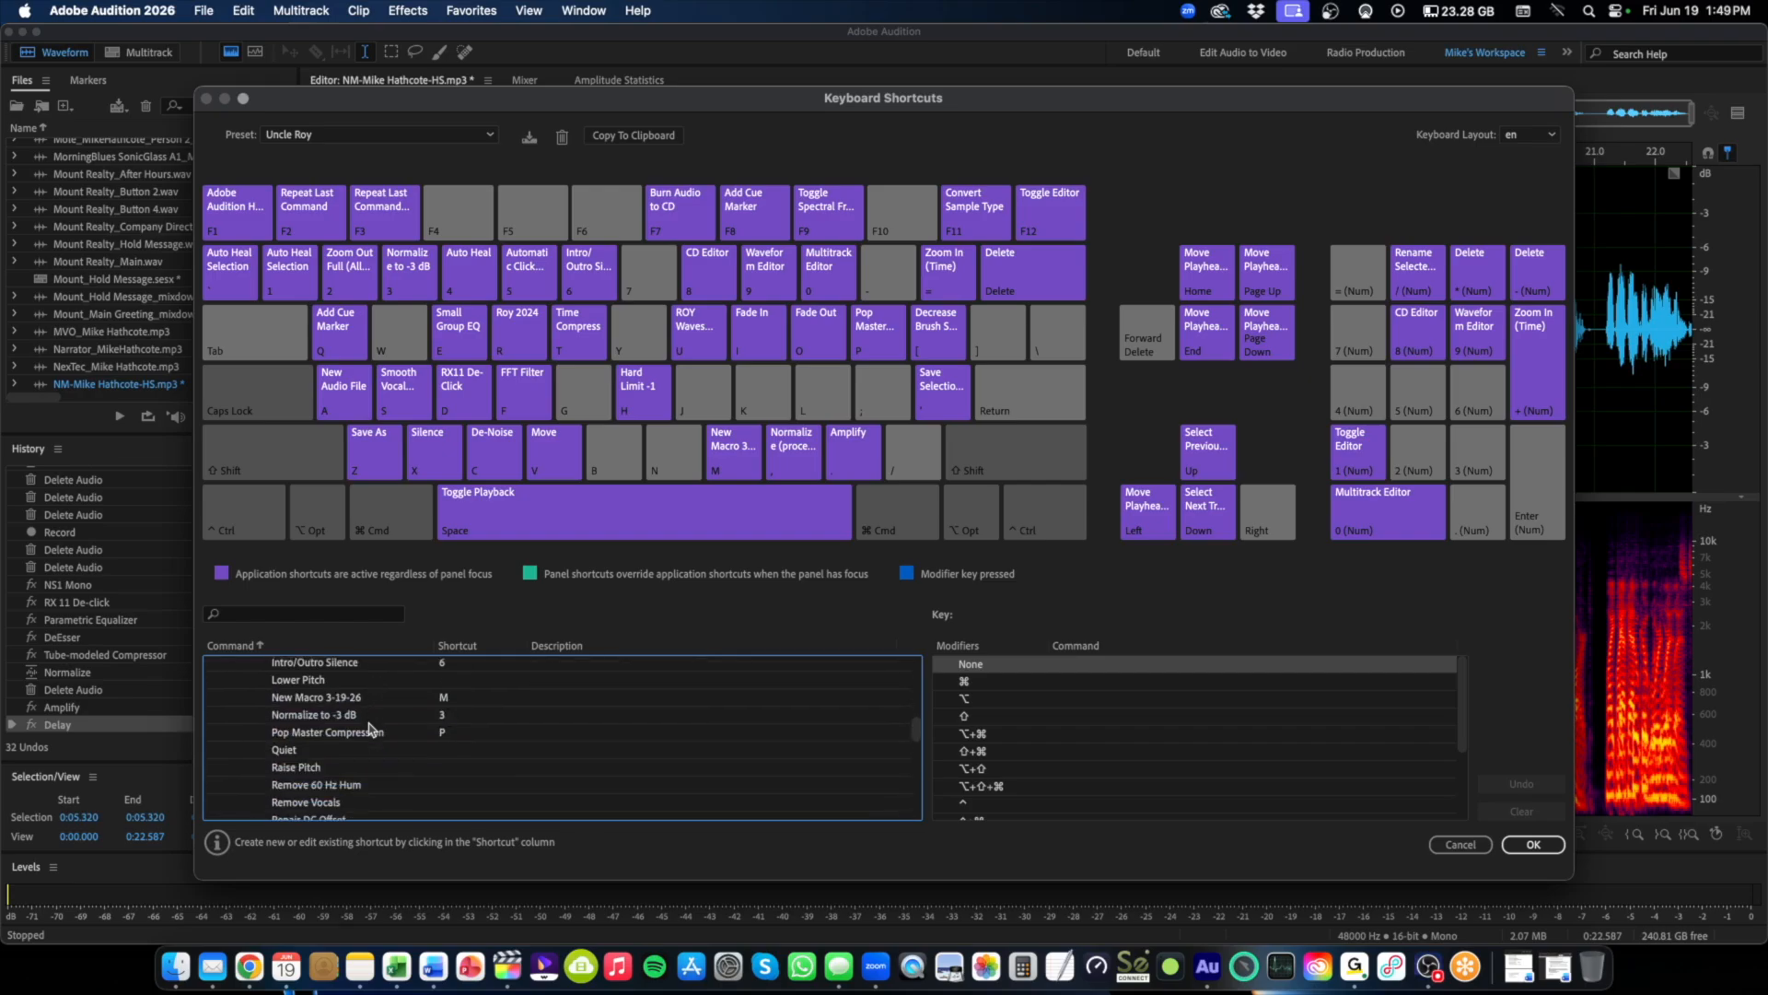
pyautogui.scroll(-4, 369, 730)
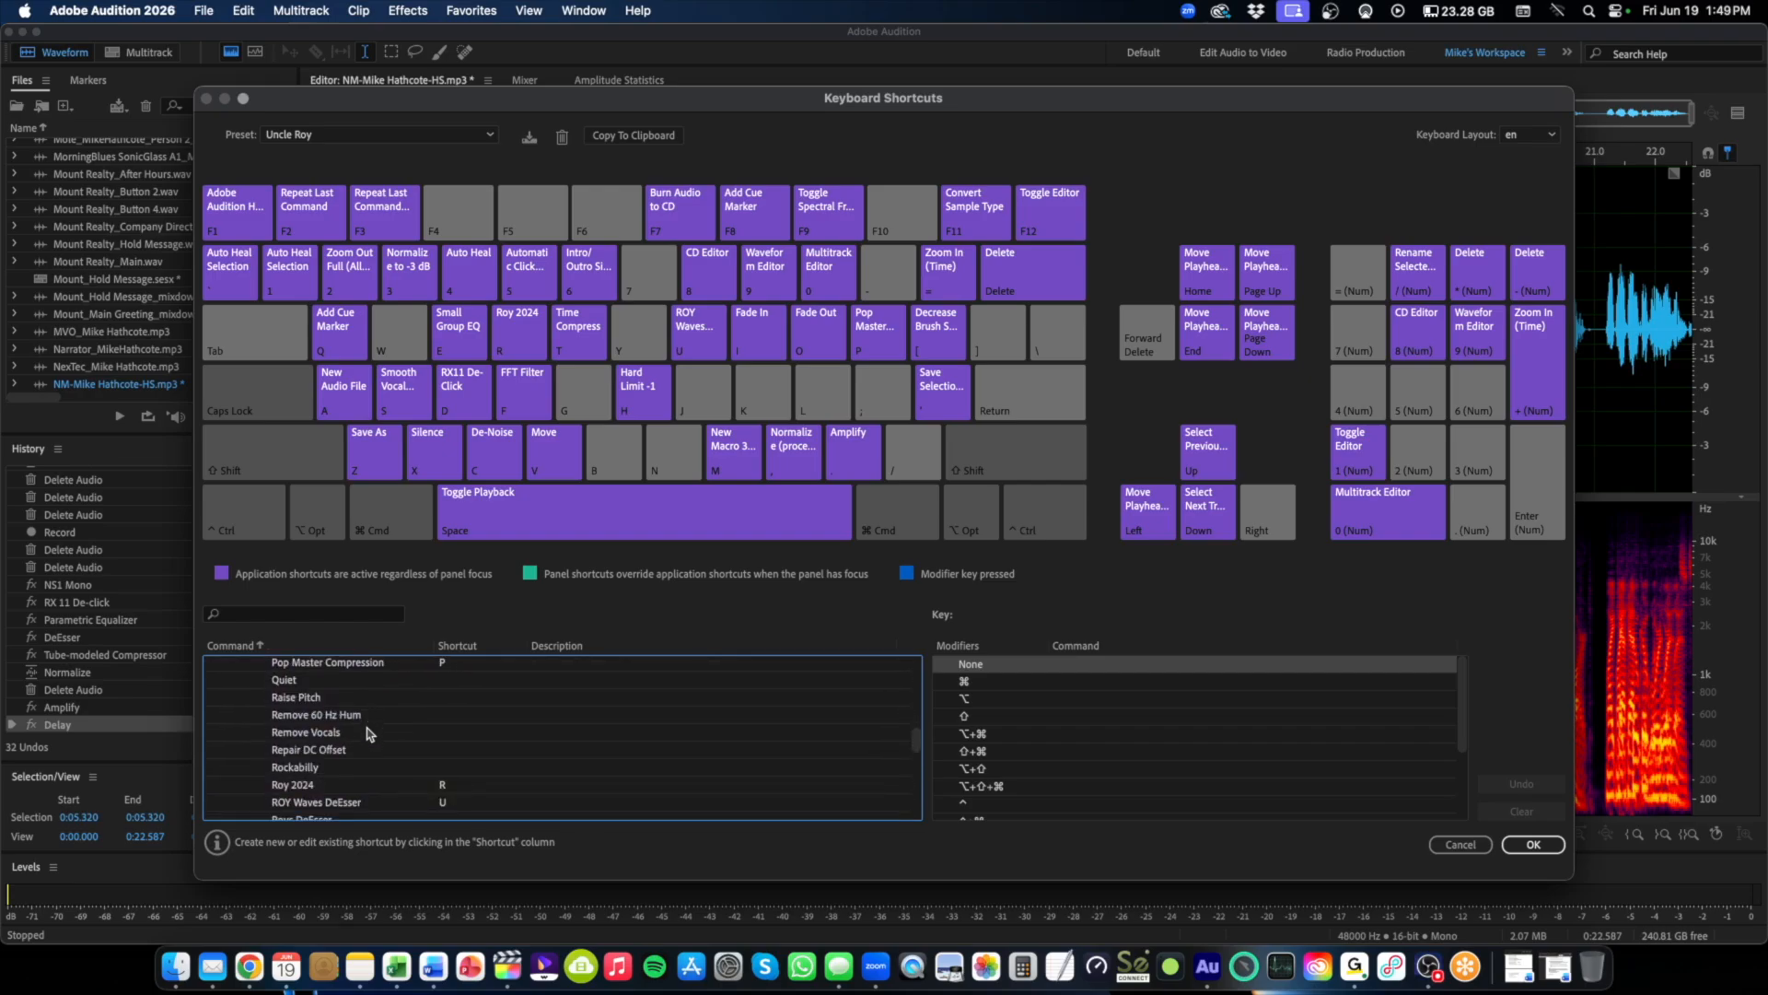
pyautogui.click(296, 769)
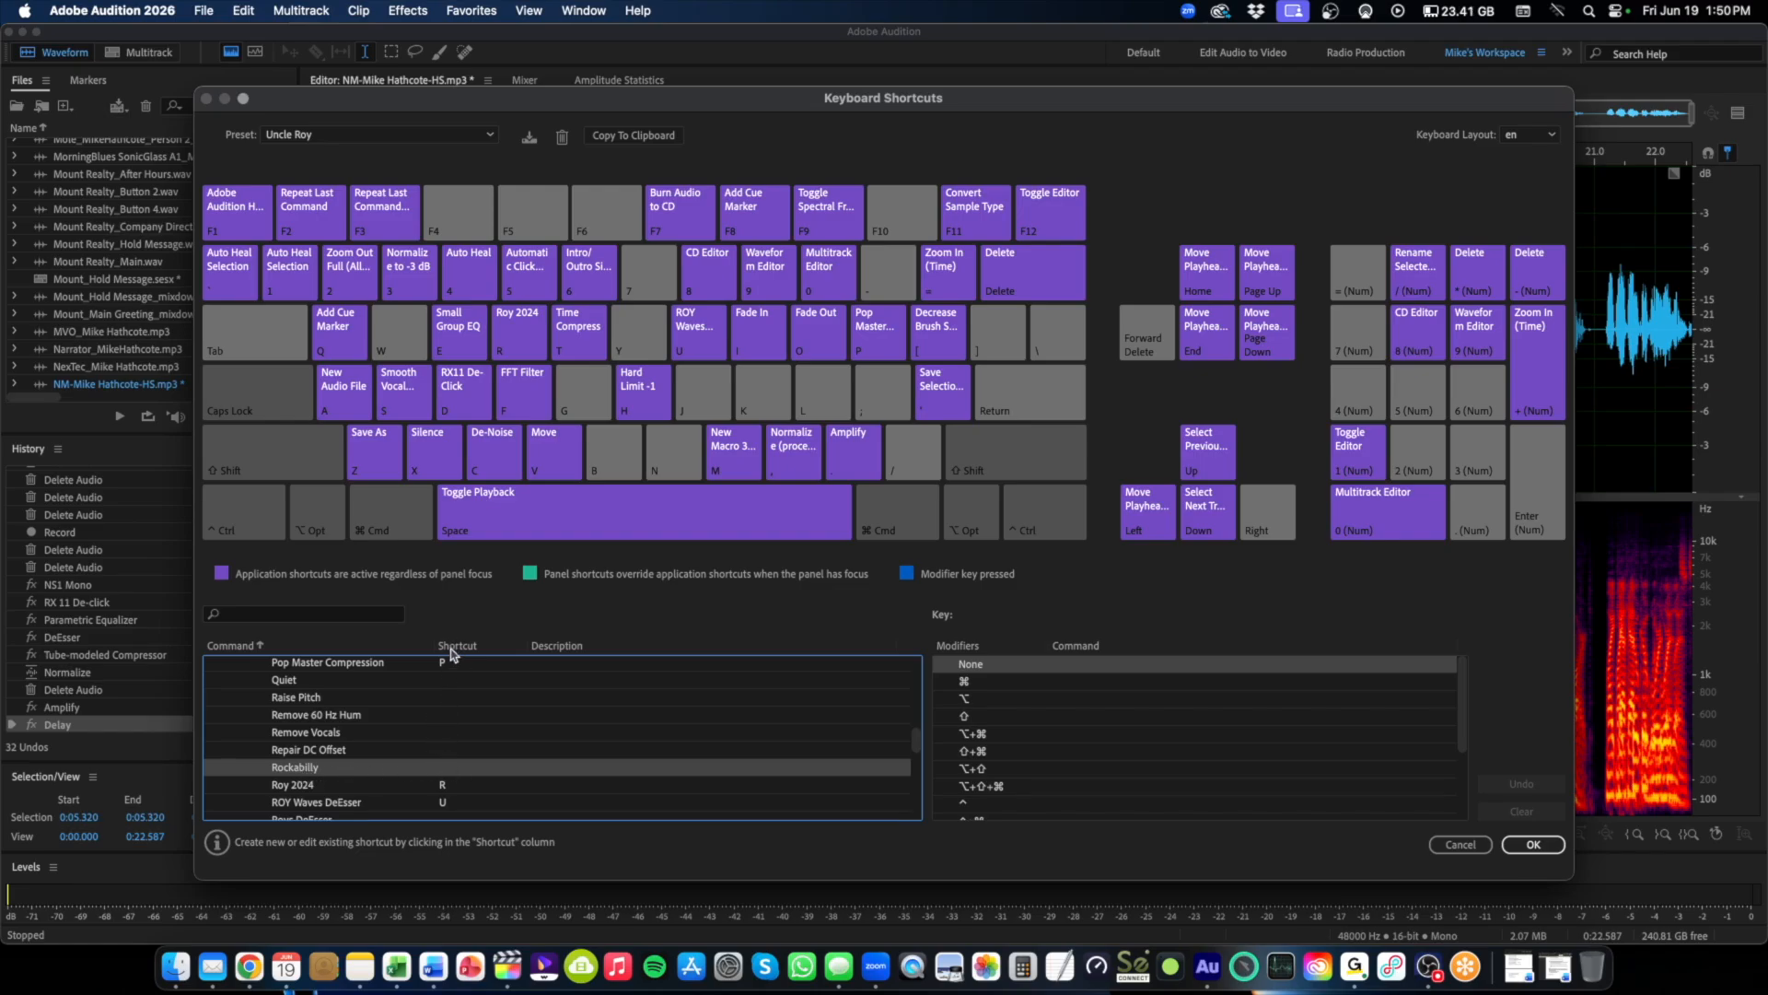
pyautogui.click(449, 774)
pyautogui.press('l')
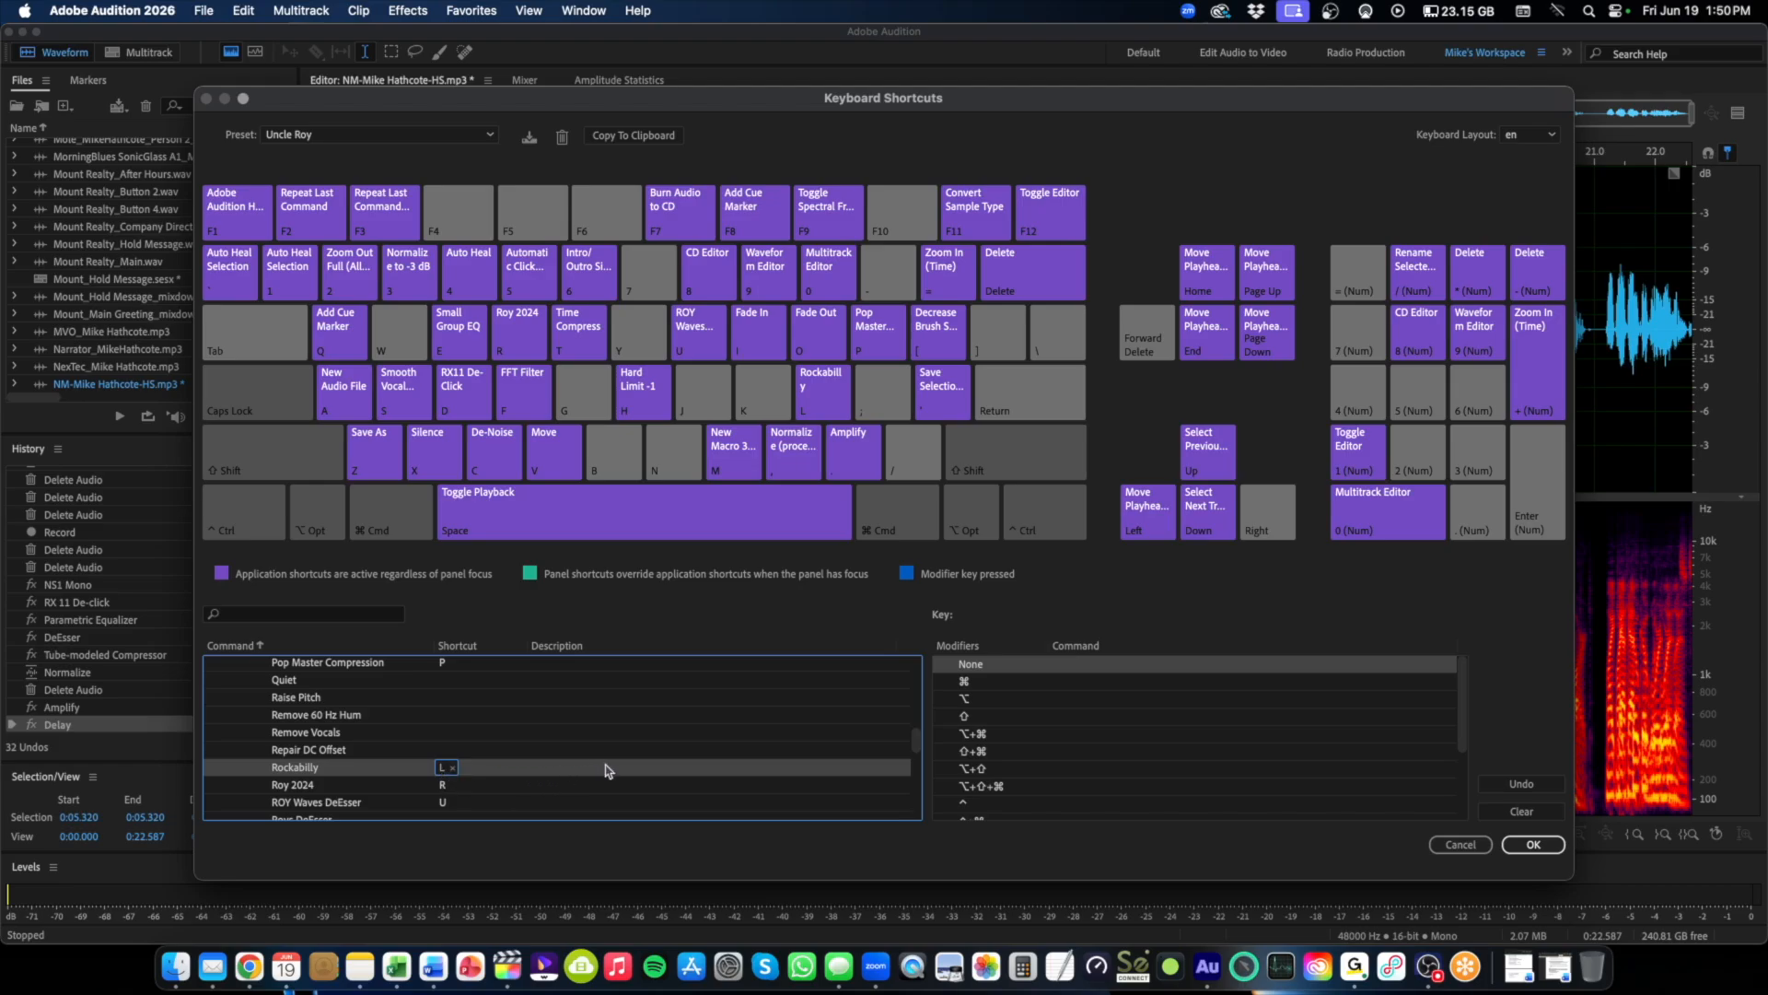
pyautogui.click(1532, 845)
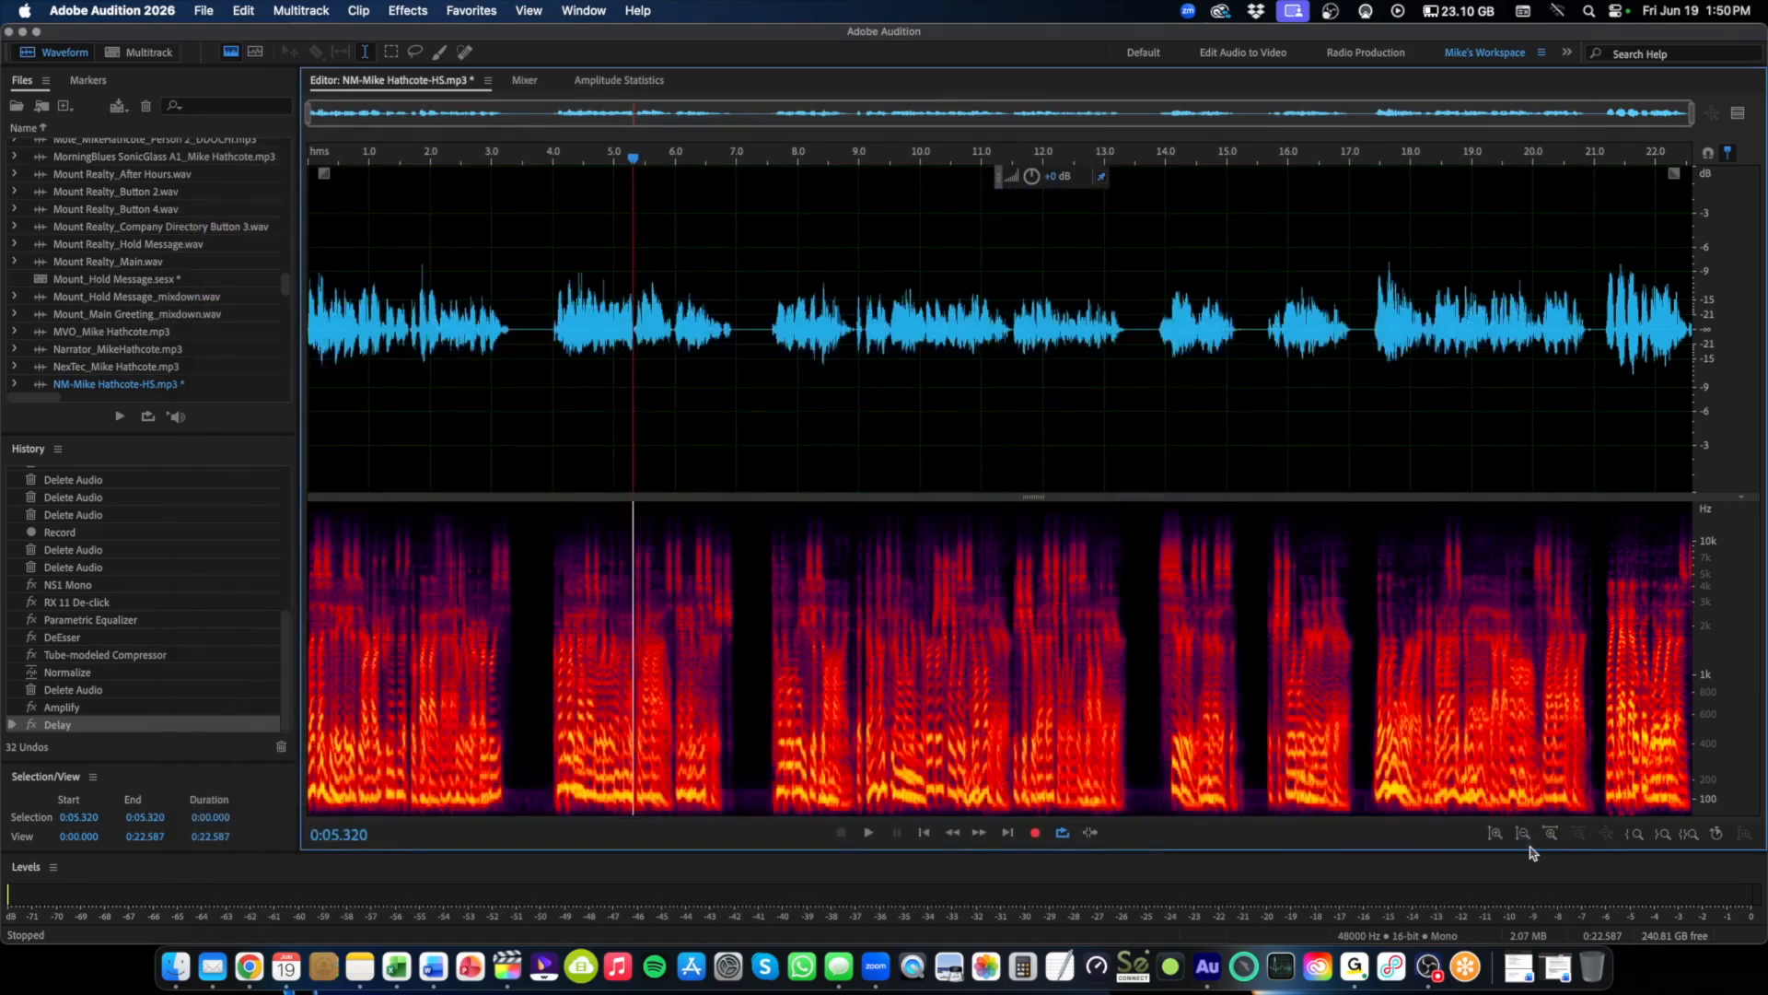
# - Return the recording to its Amplify history state and run the Rockabilly favorite on it with its assigned key
pyautogui.click(113, 707)
pyautogui.click(540, 385)
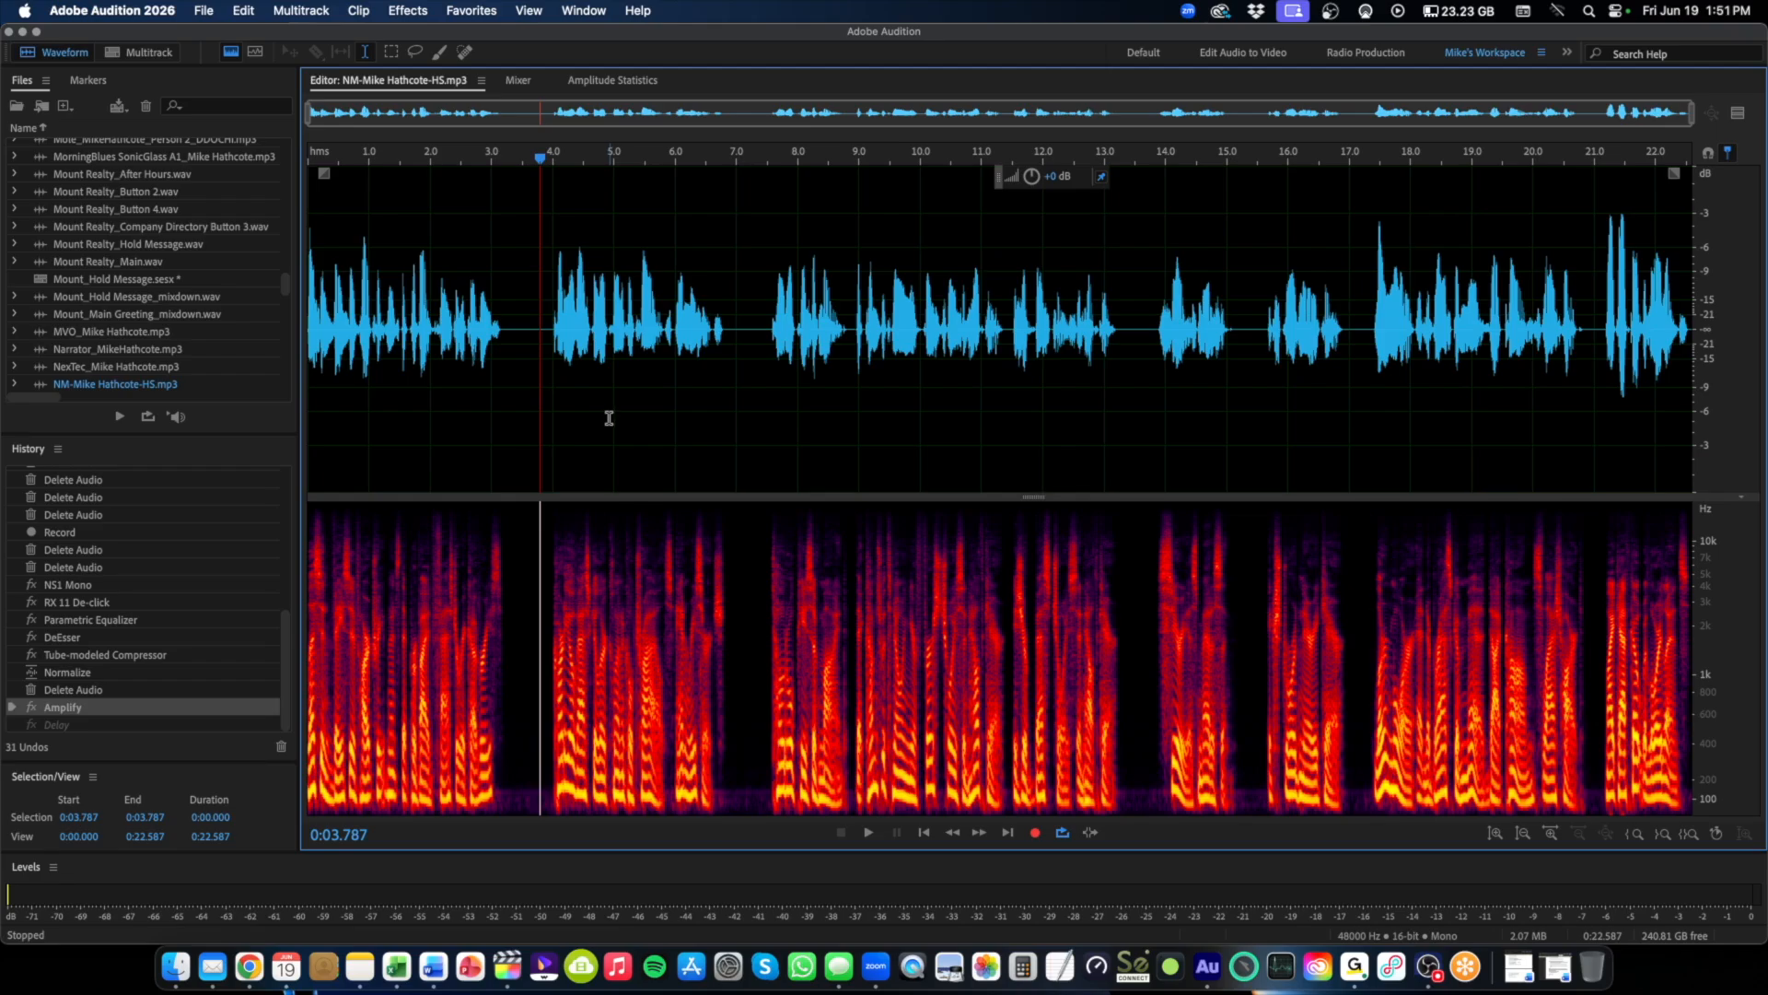
pyautogui.press('super+shift+z')
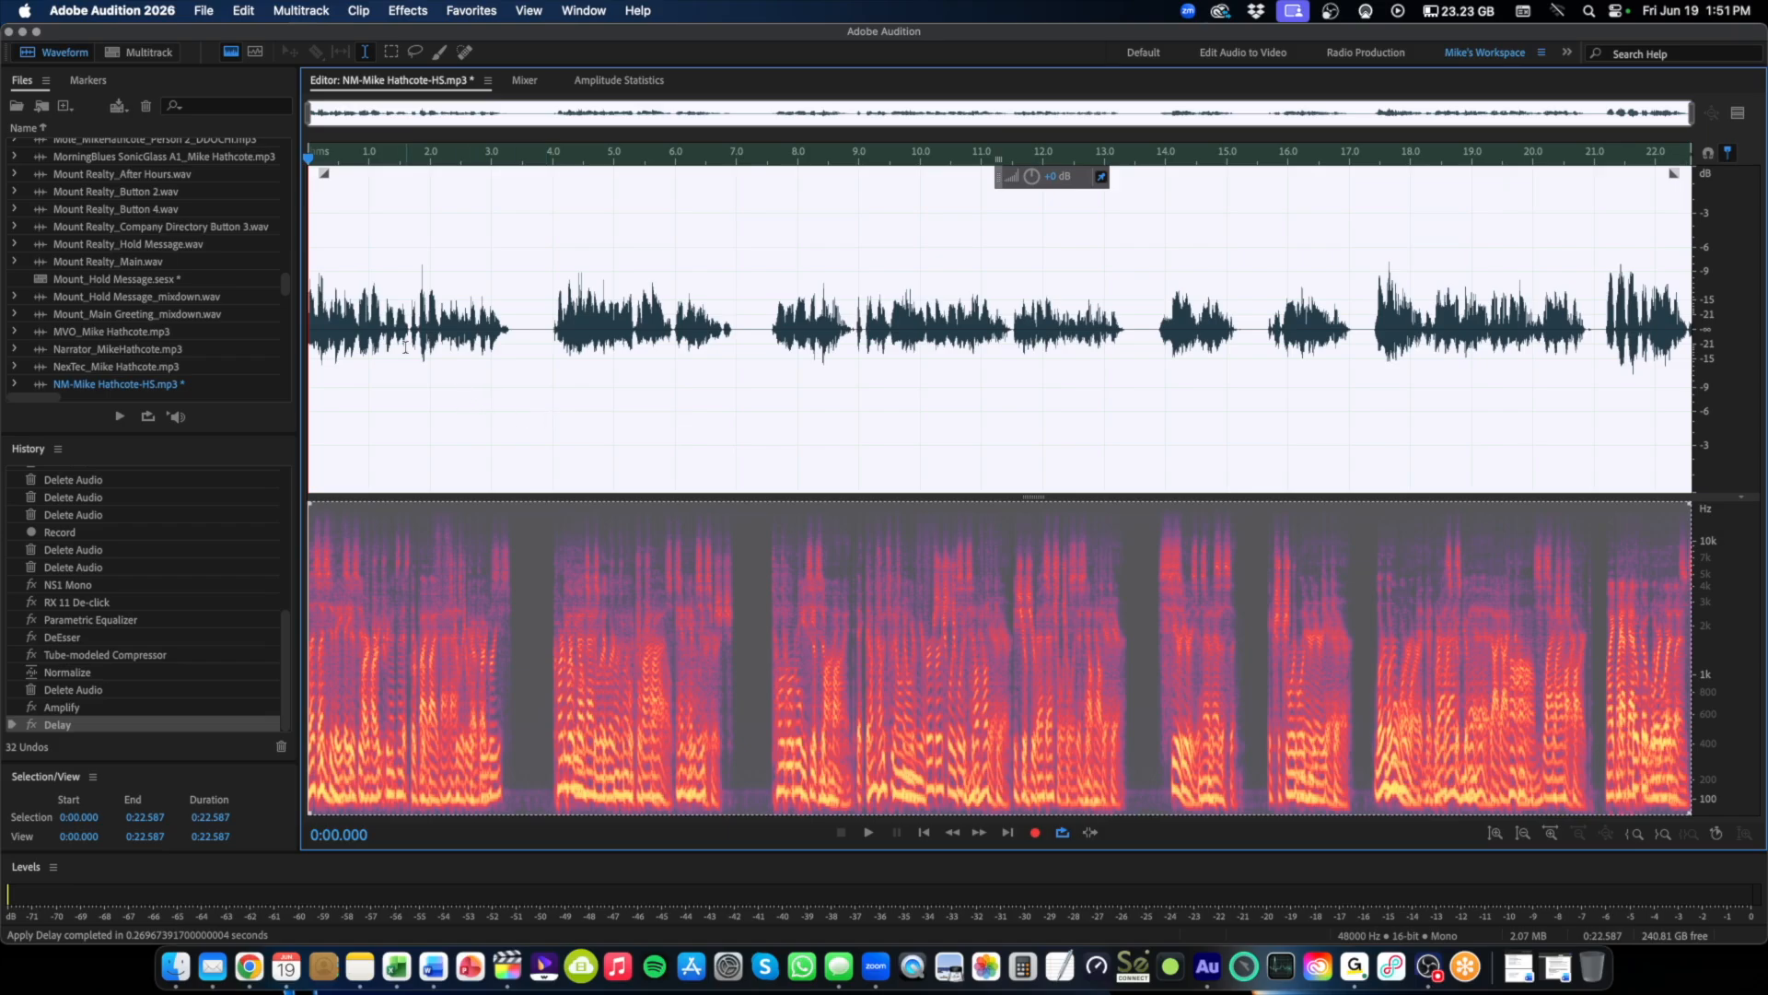
# - Review the key assignments in the keyboard shortcut settings and close them without changes
pyautogui.click(243, 11)
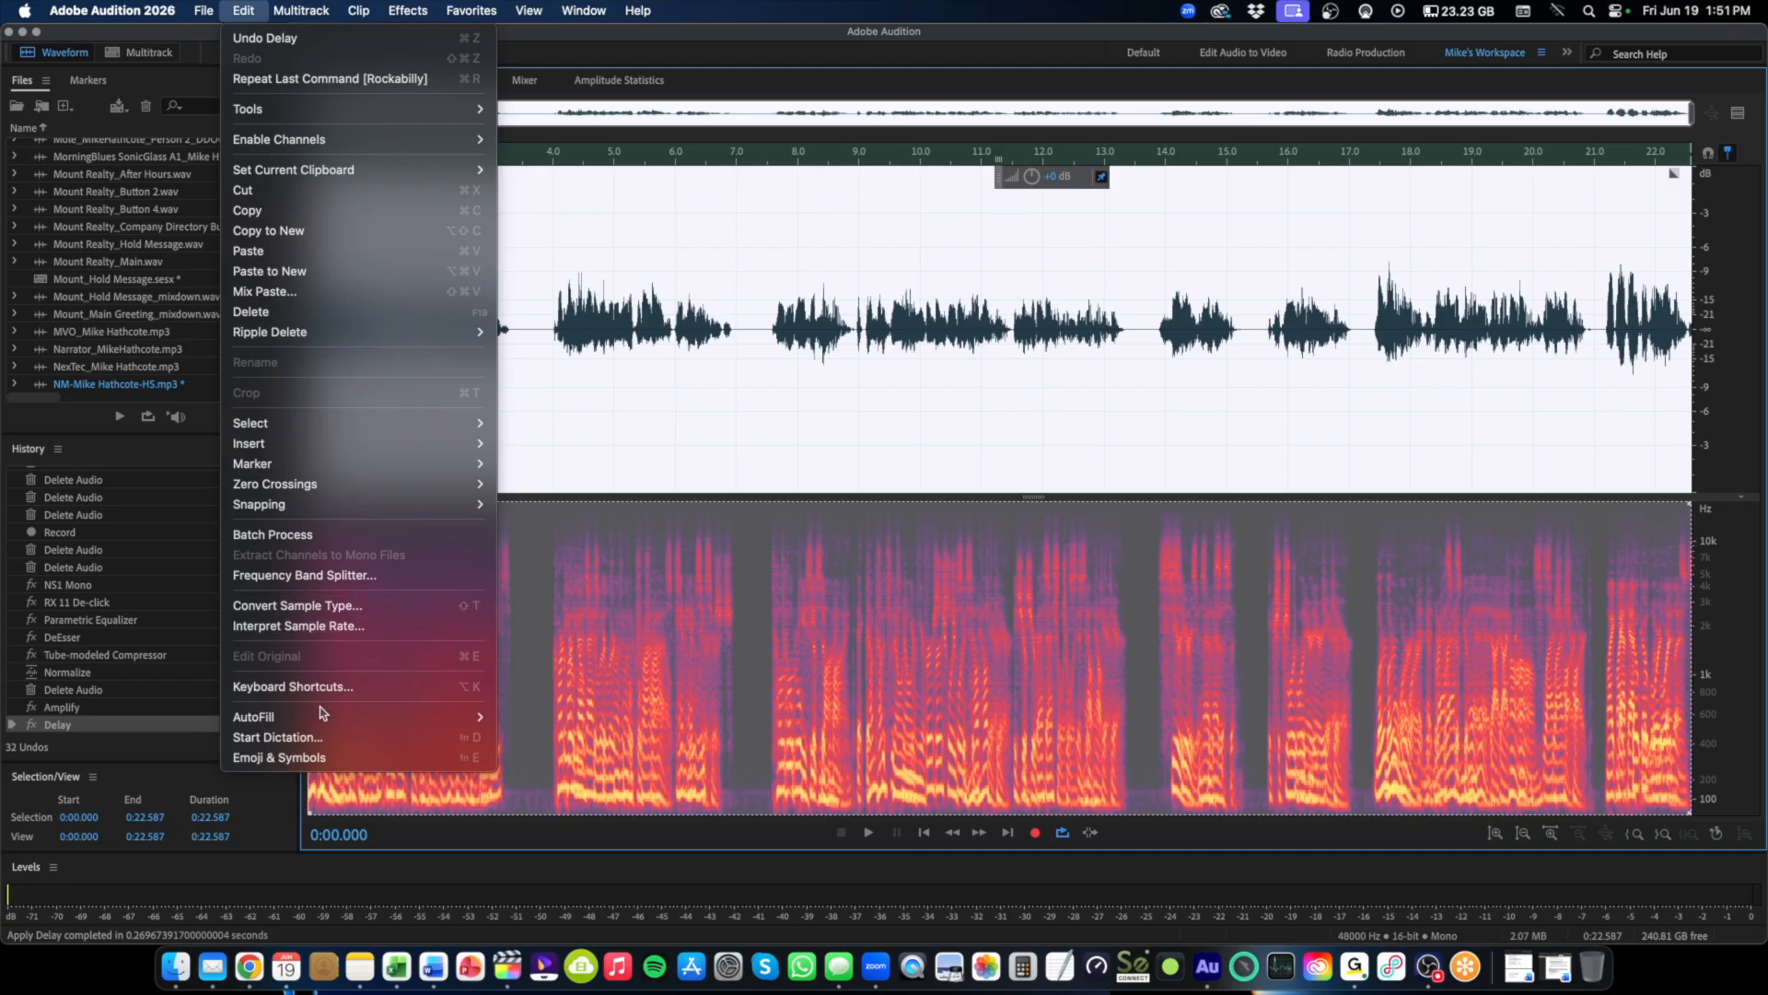
pyautogui.click(380, 689)
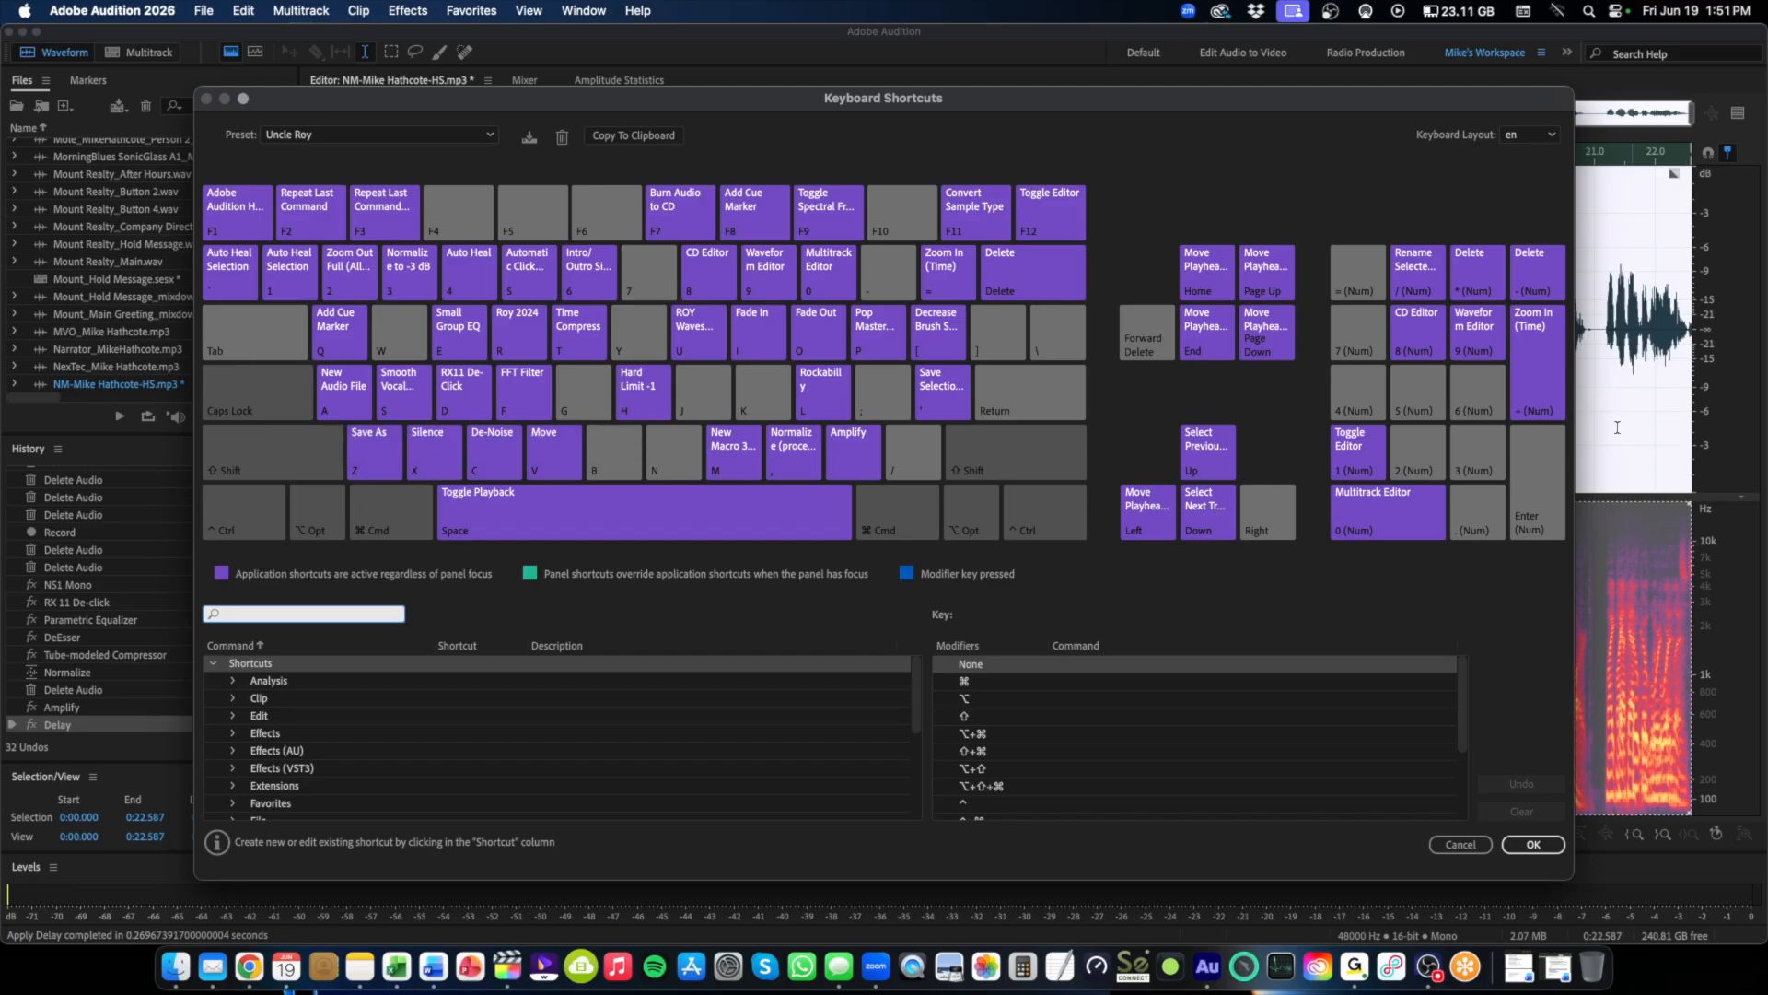
pyautogui.click(1461, 845)
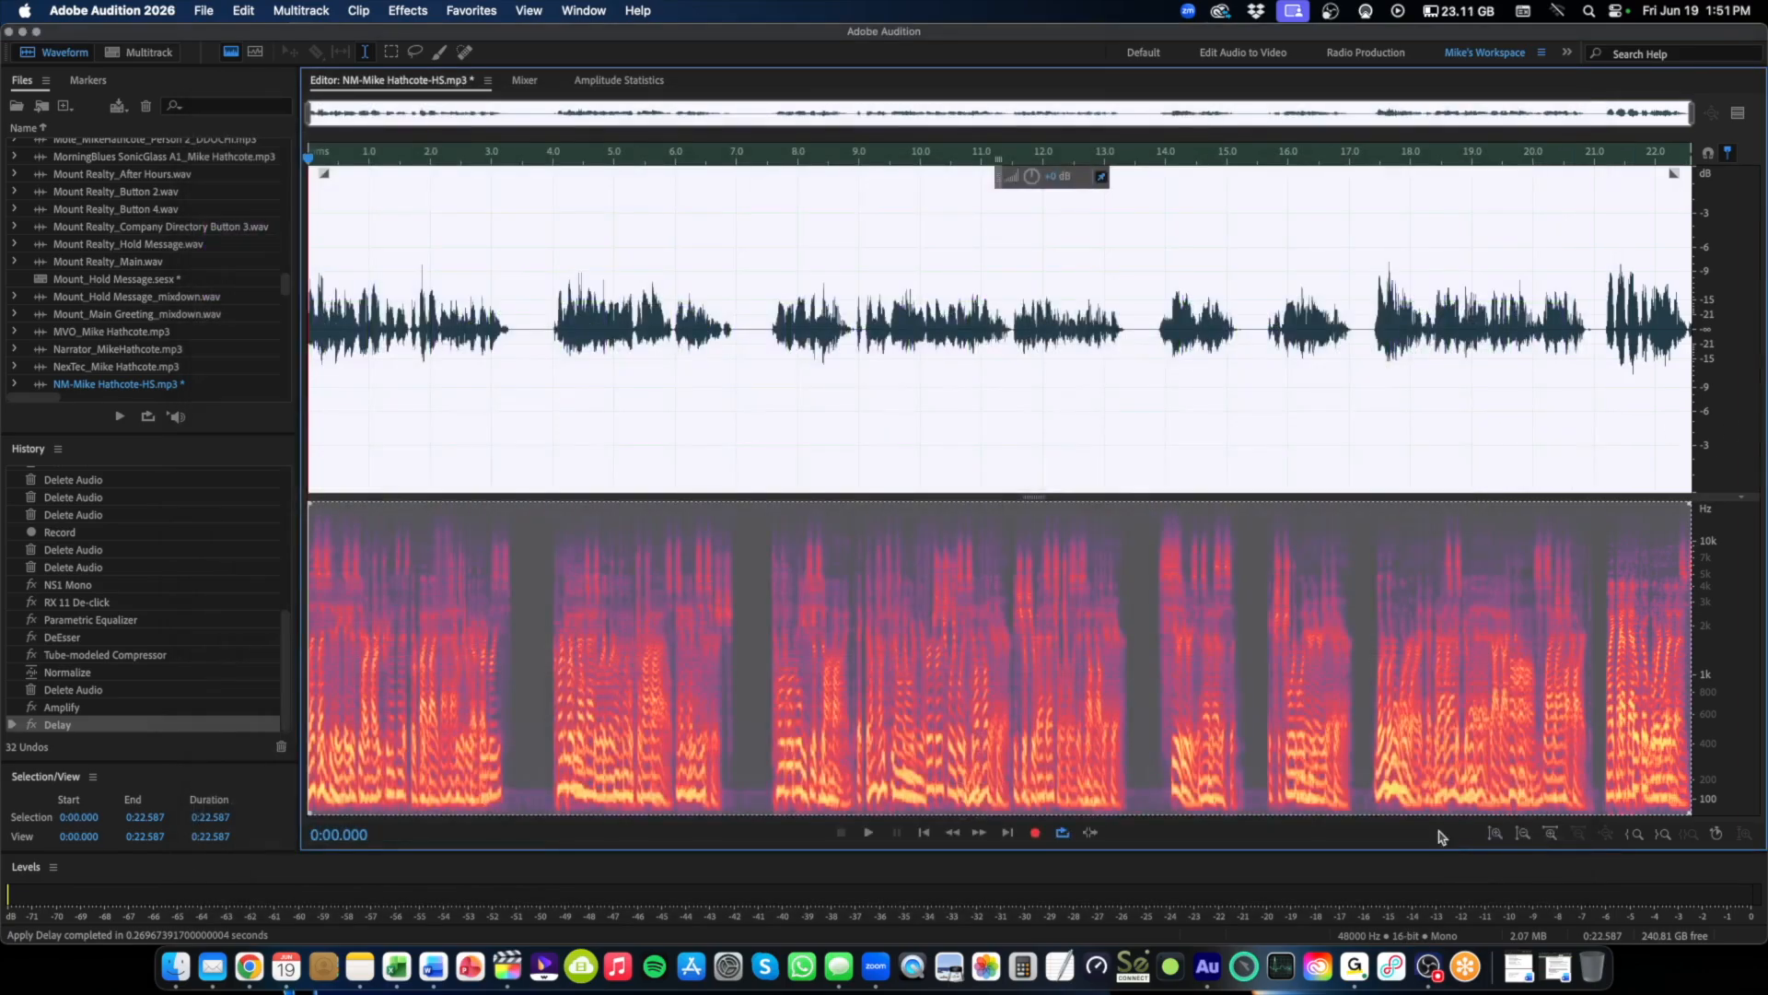
# - Revert the recording to its Amplify history state to remove the Rockabilly delay
pyautogui.click(857, 474)
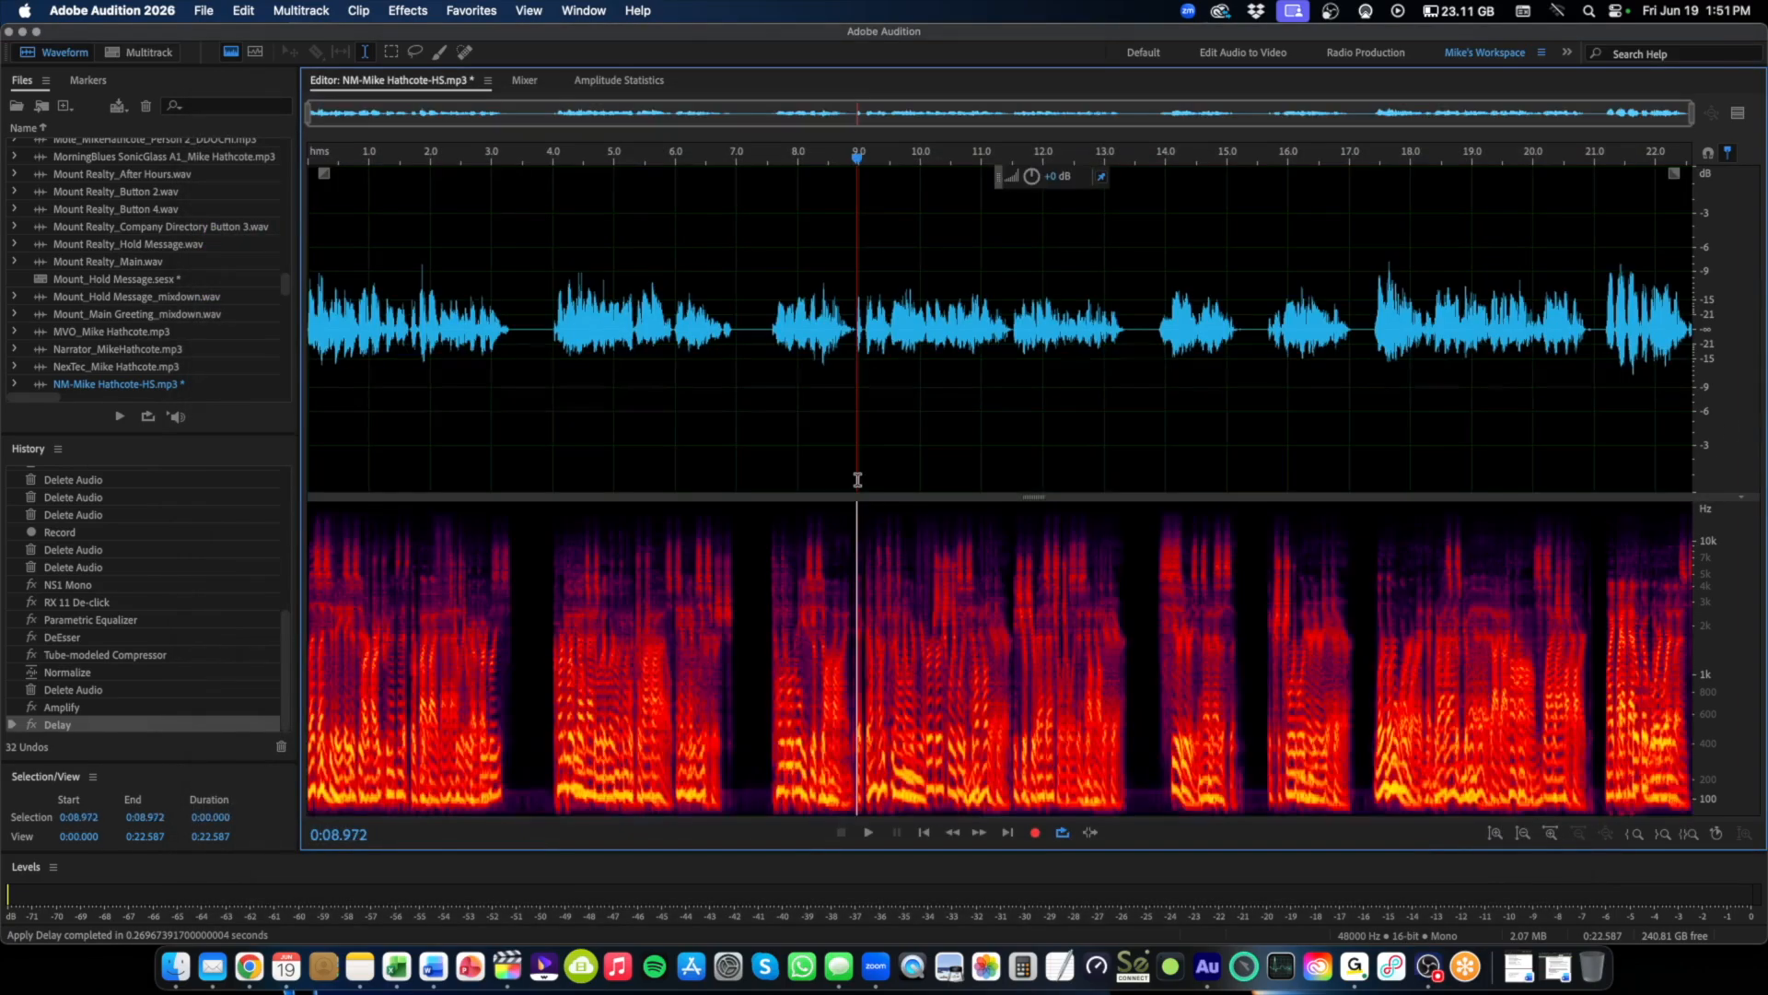
pyautogui.click(161, 707)
pyautogui.click(723, 423)
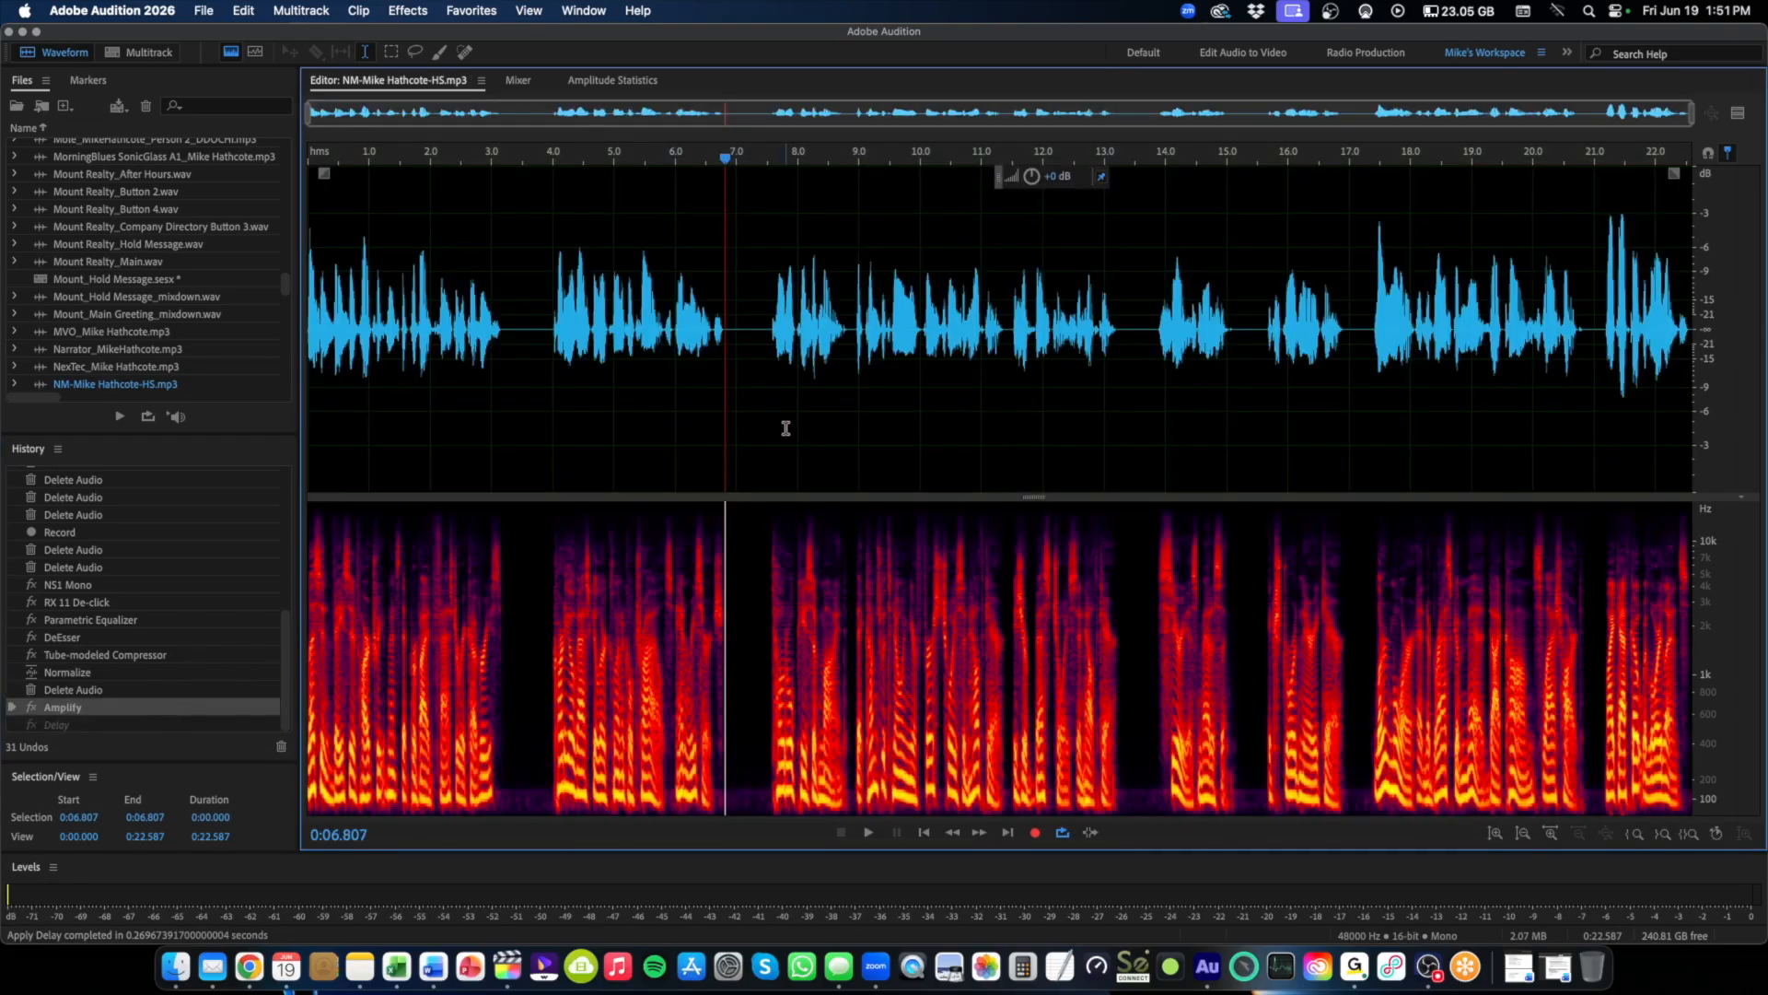
# - Open the new audio file settings and cancel them, then check which key is assigned to creating an audio file
pyautogui.press('super+shift+n')
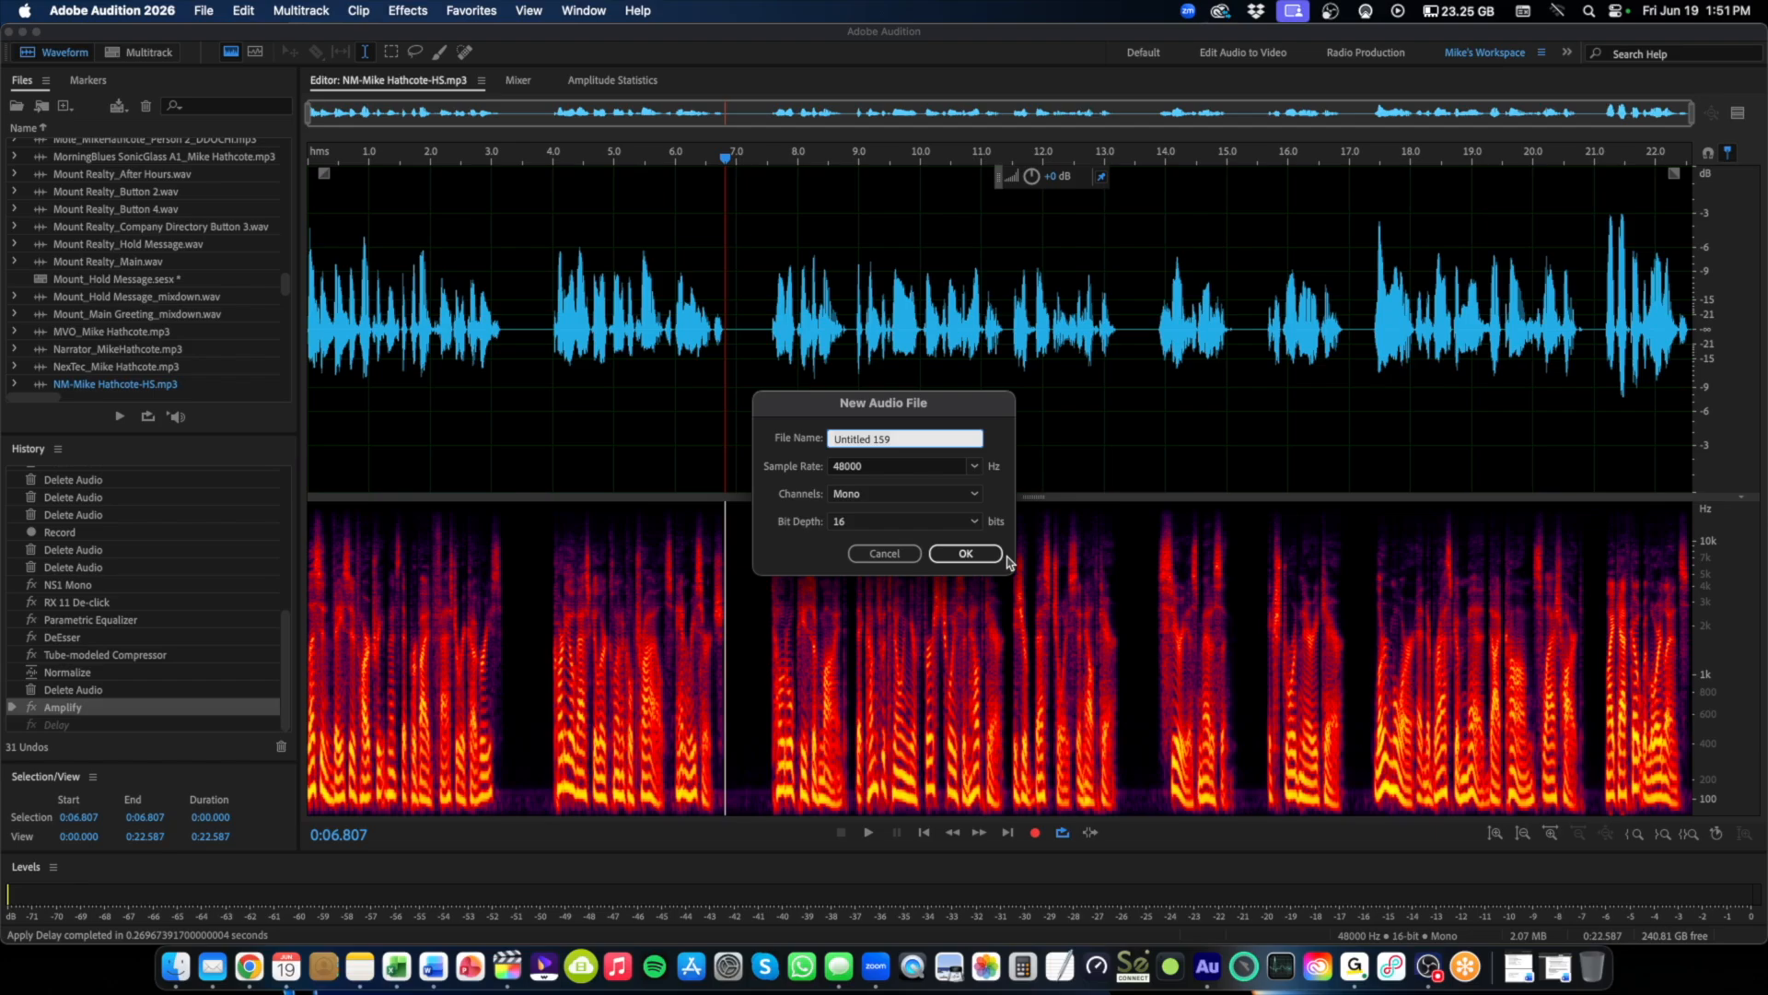
pyautogui.click(882, 554)
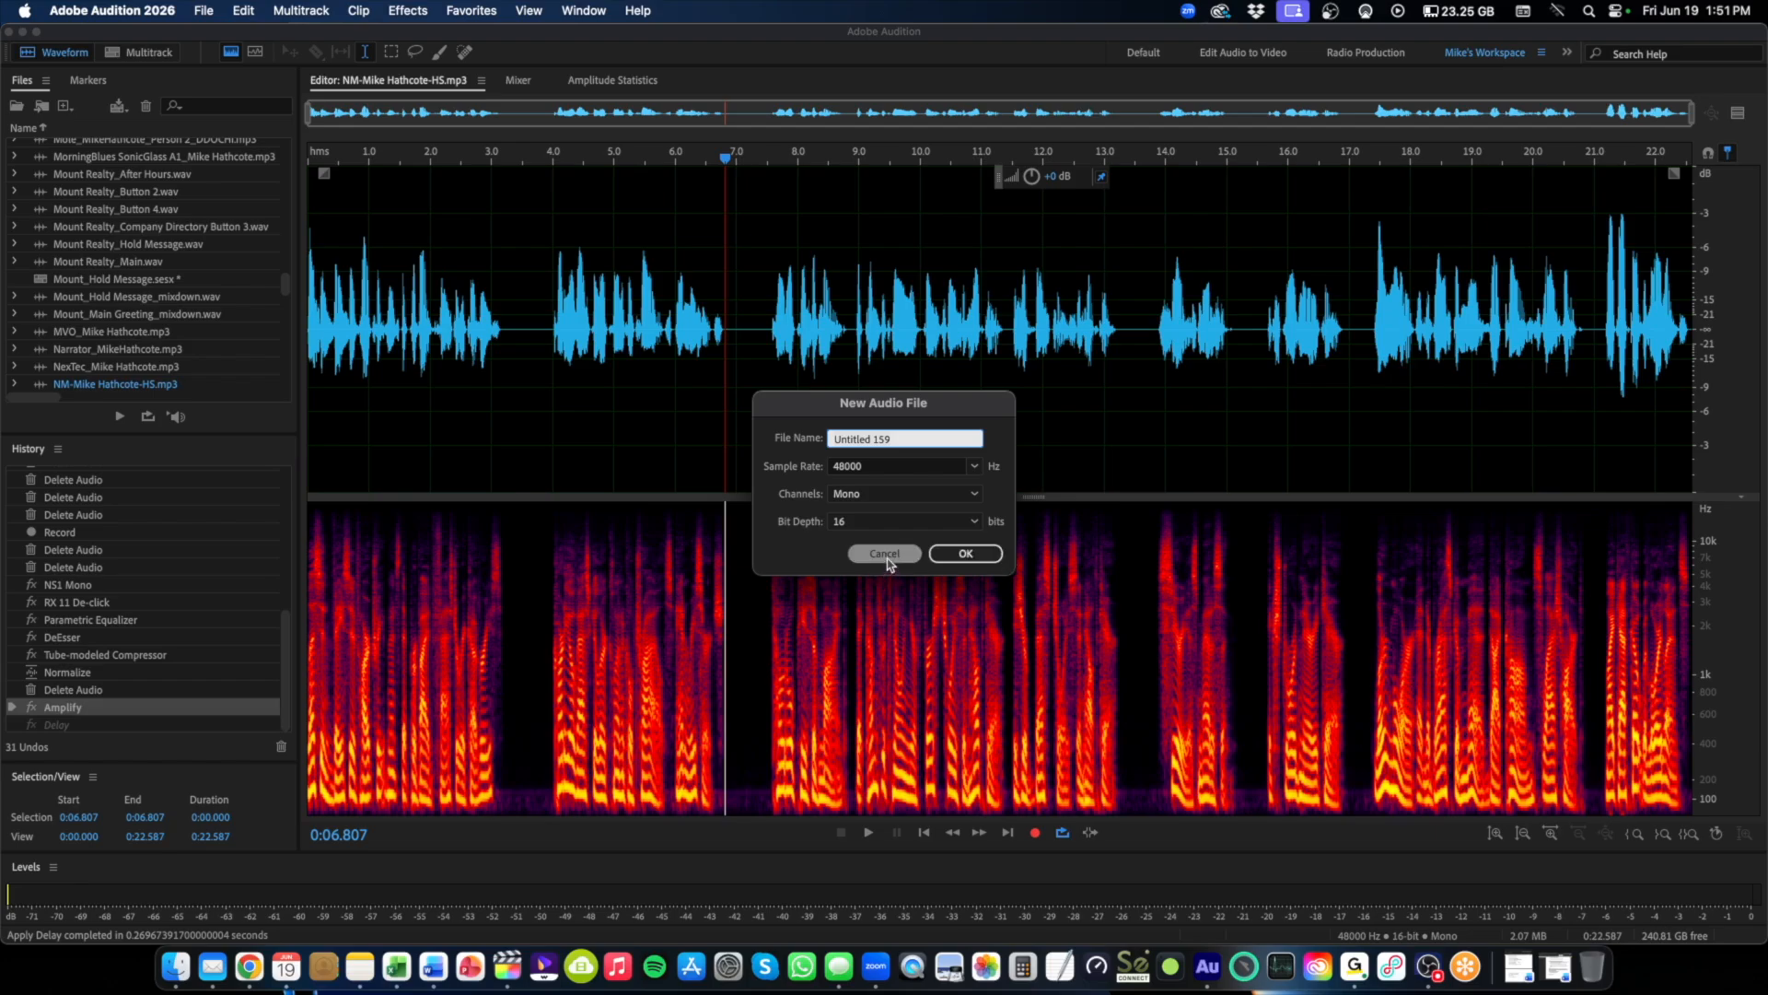
pyautogui.click(205, 11)
pyautogui.moveTo(268, 38)
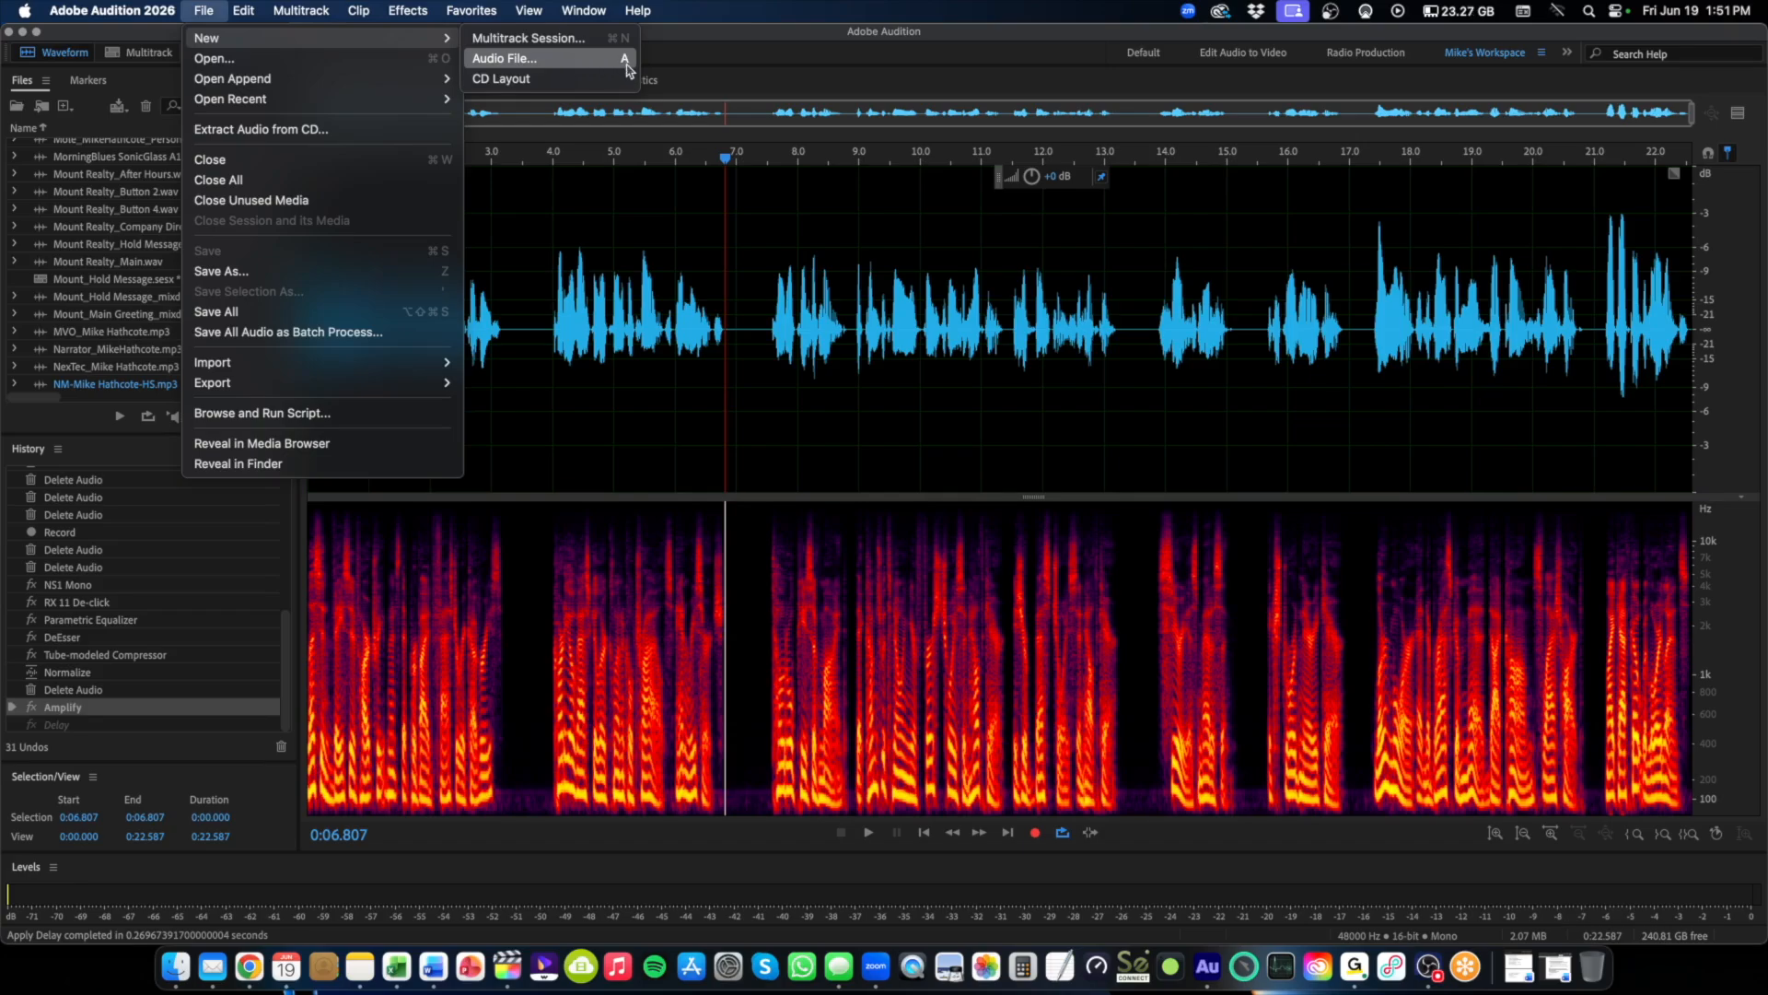
pyautogui.click(732, 63)
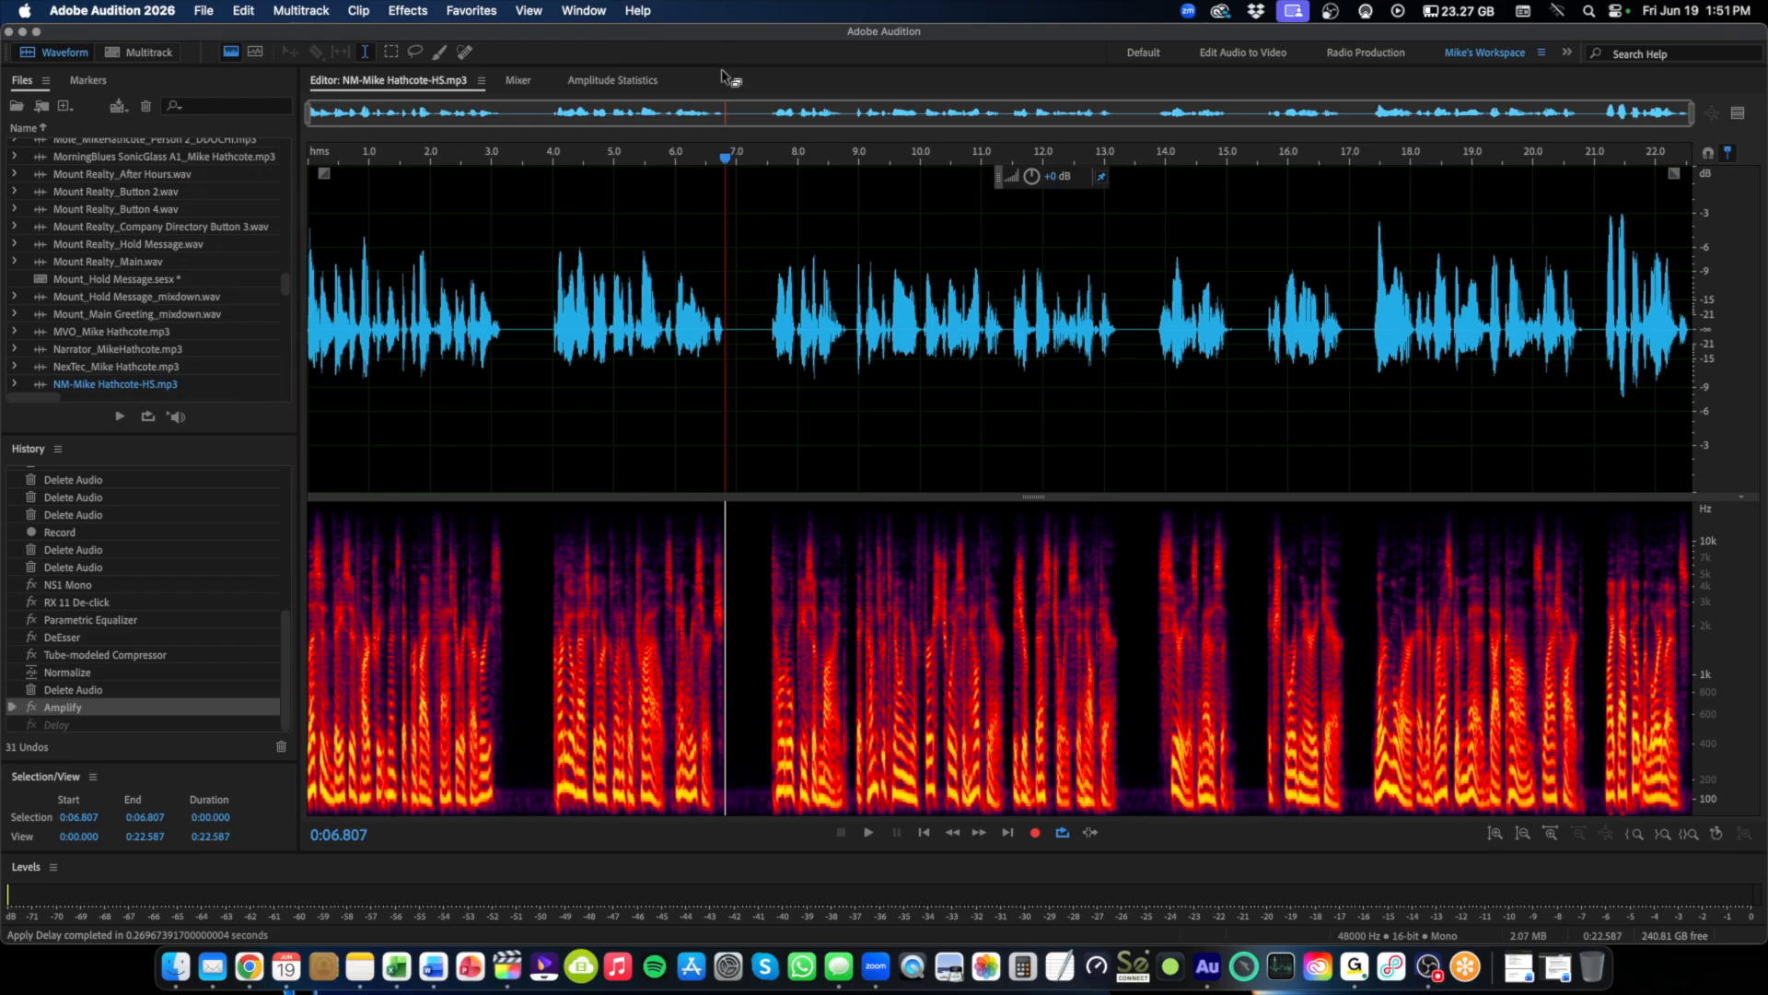
# - Open the Save As settings for the current recording and cancel them without saving
pyautogui.press('super+shift+s')
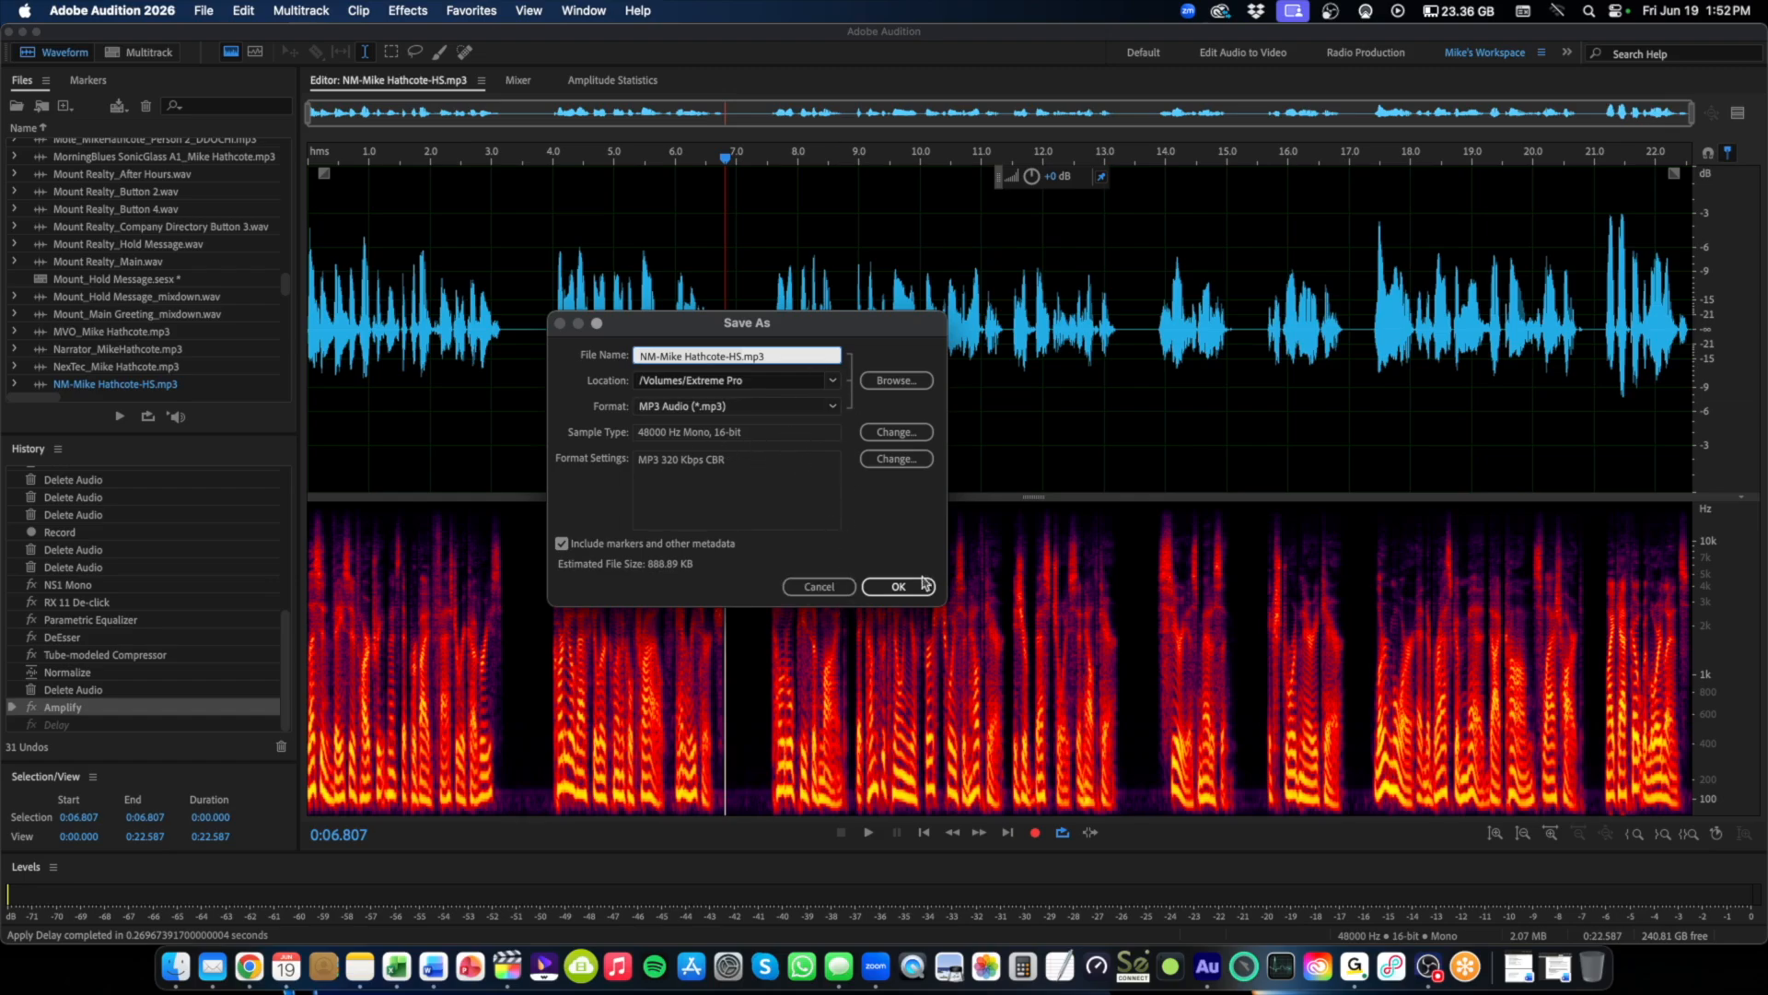
pyautogui.click(829, 587)
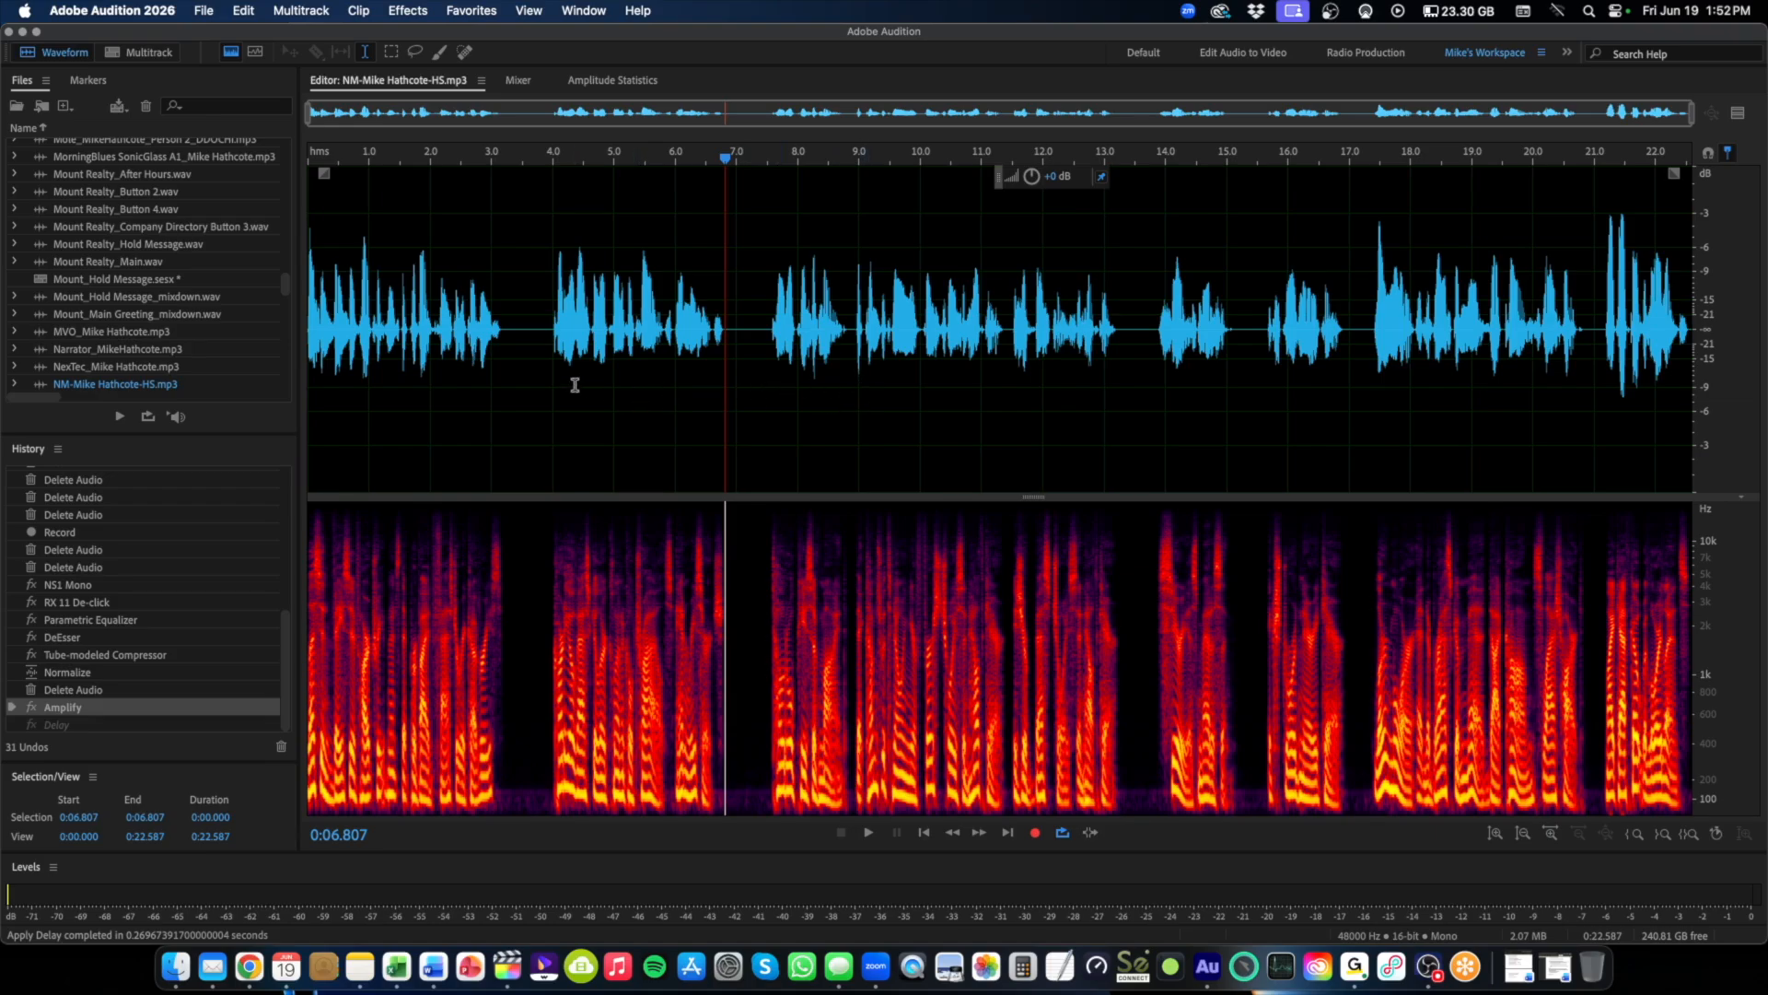
# - Review the list of saved favorites and their assigned keys without running any of them
pyautogui.scroll(3, 575, 385)
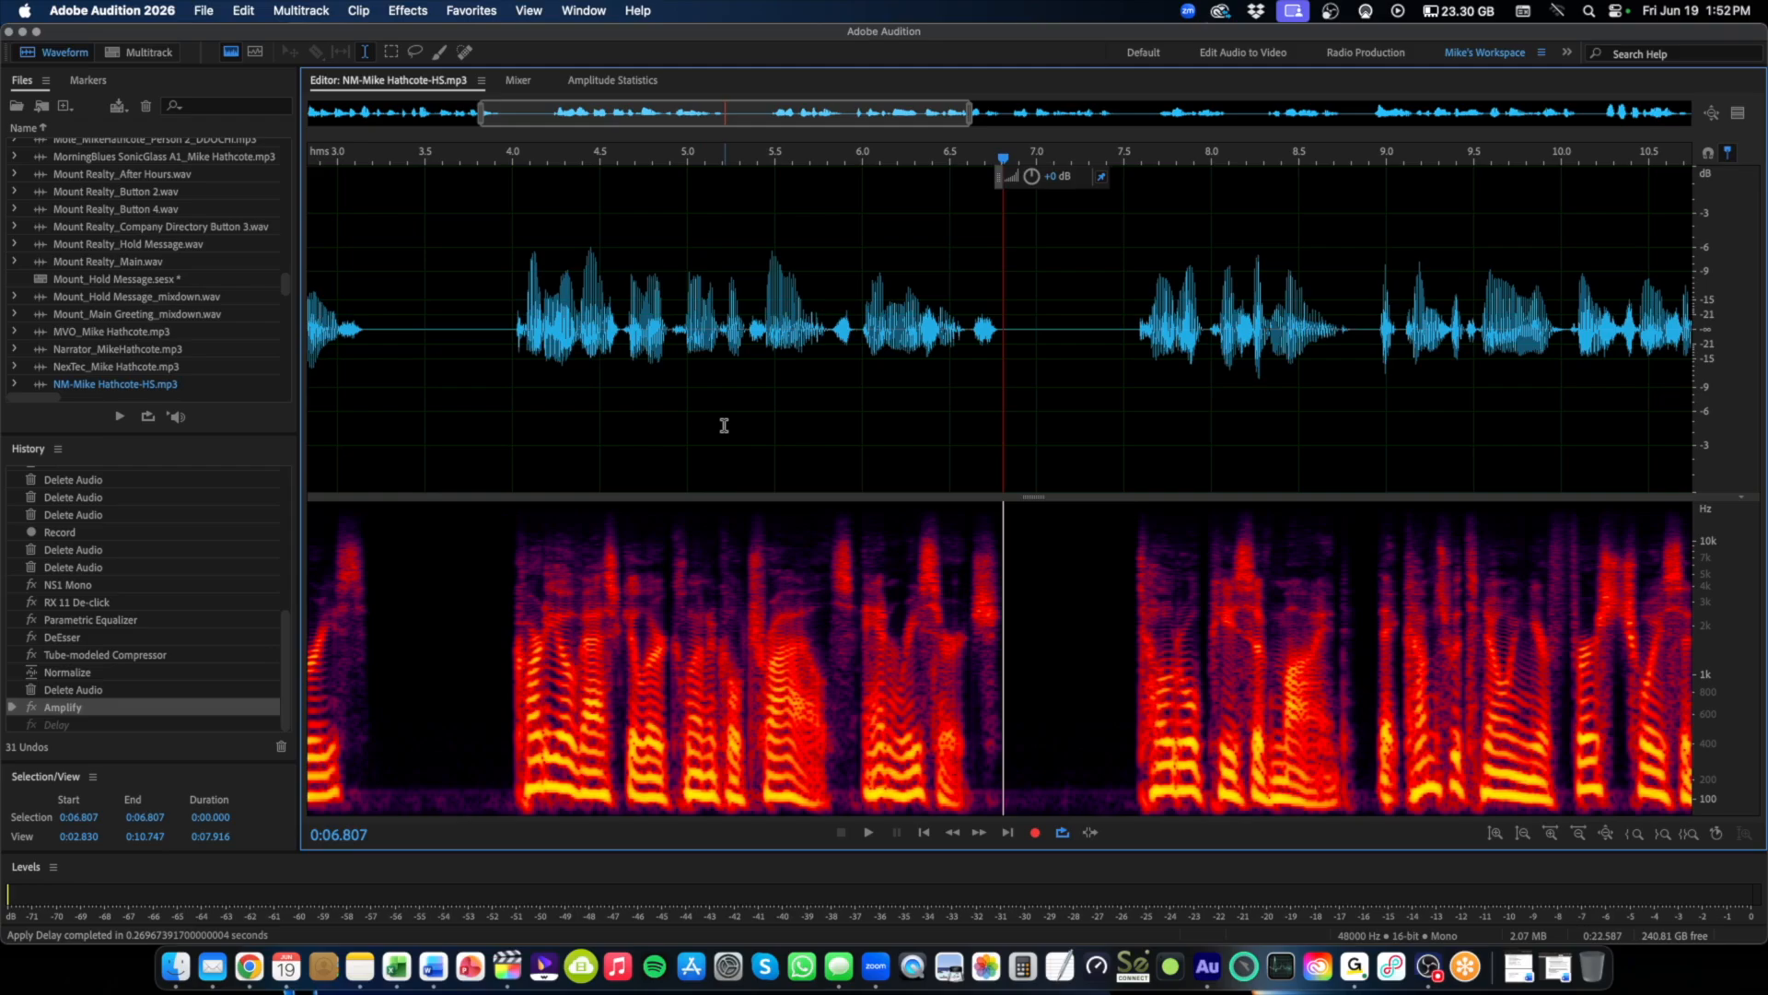
pyautogui.scroll(-4, 723, 425)
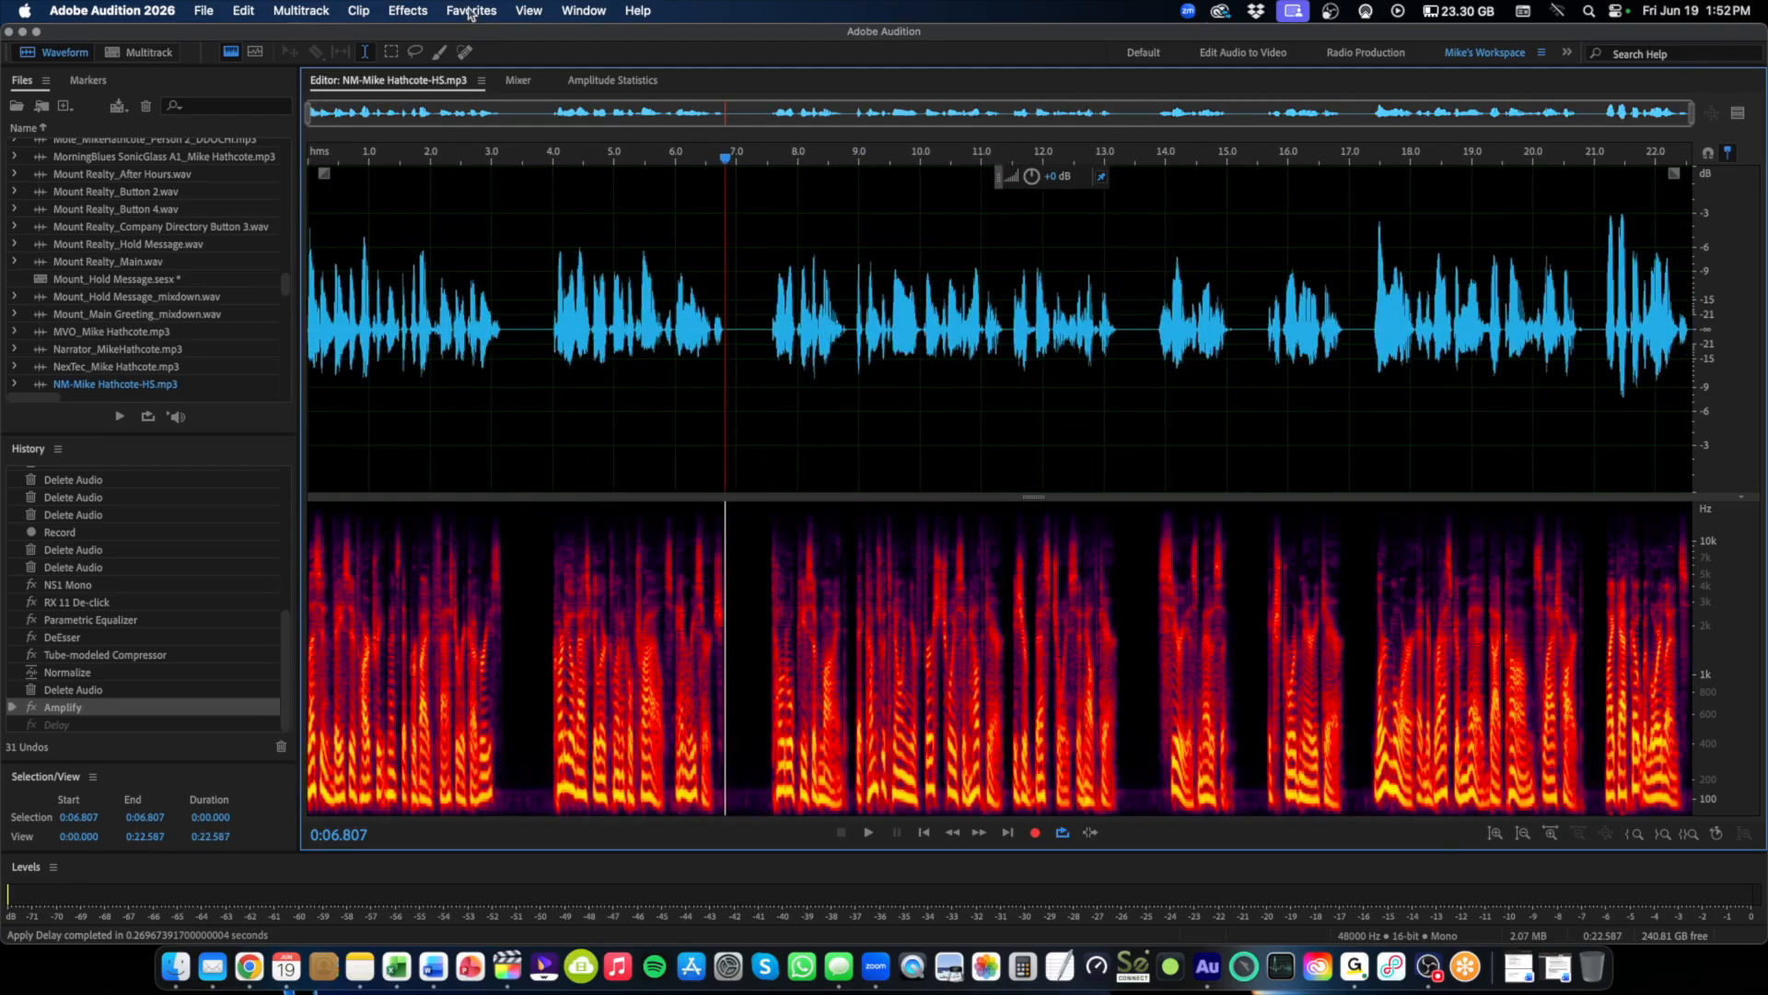
pyautogui.click(471, 12)
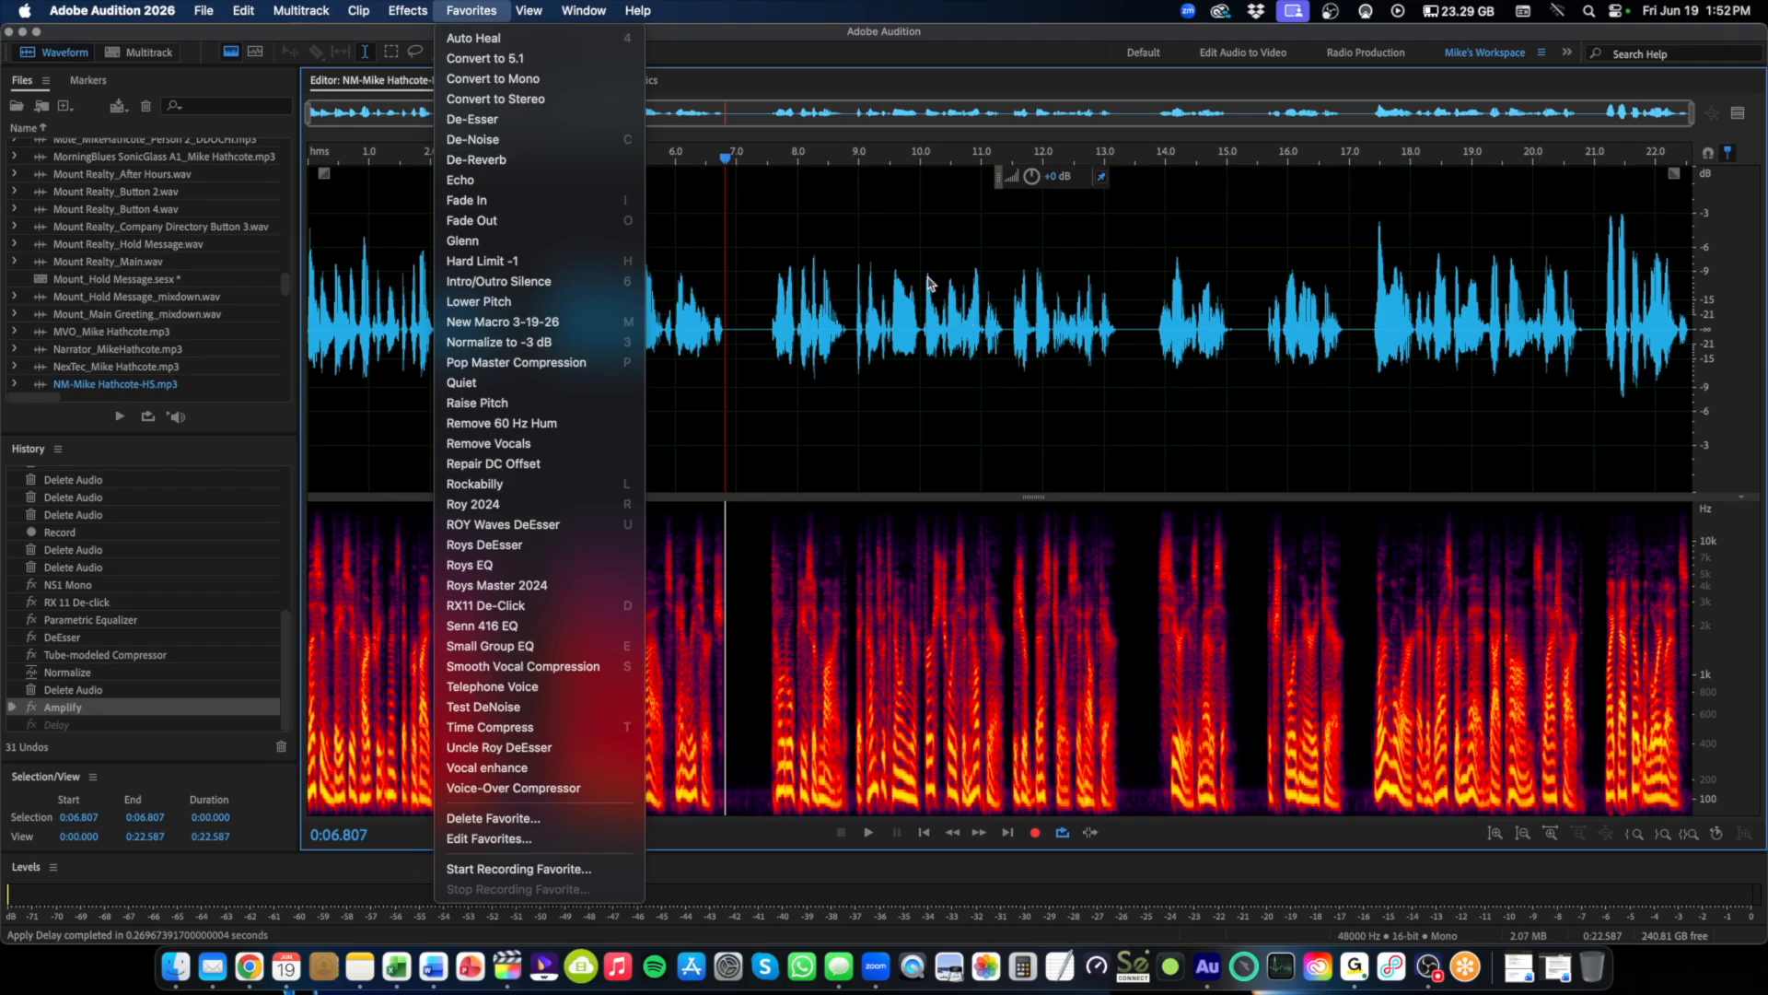
pyautogui.click(962, 262)
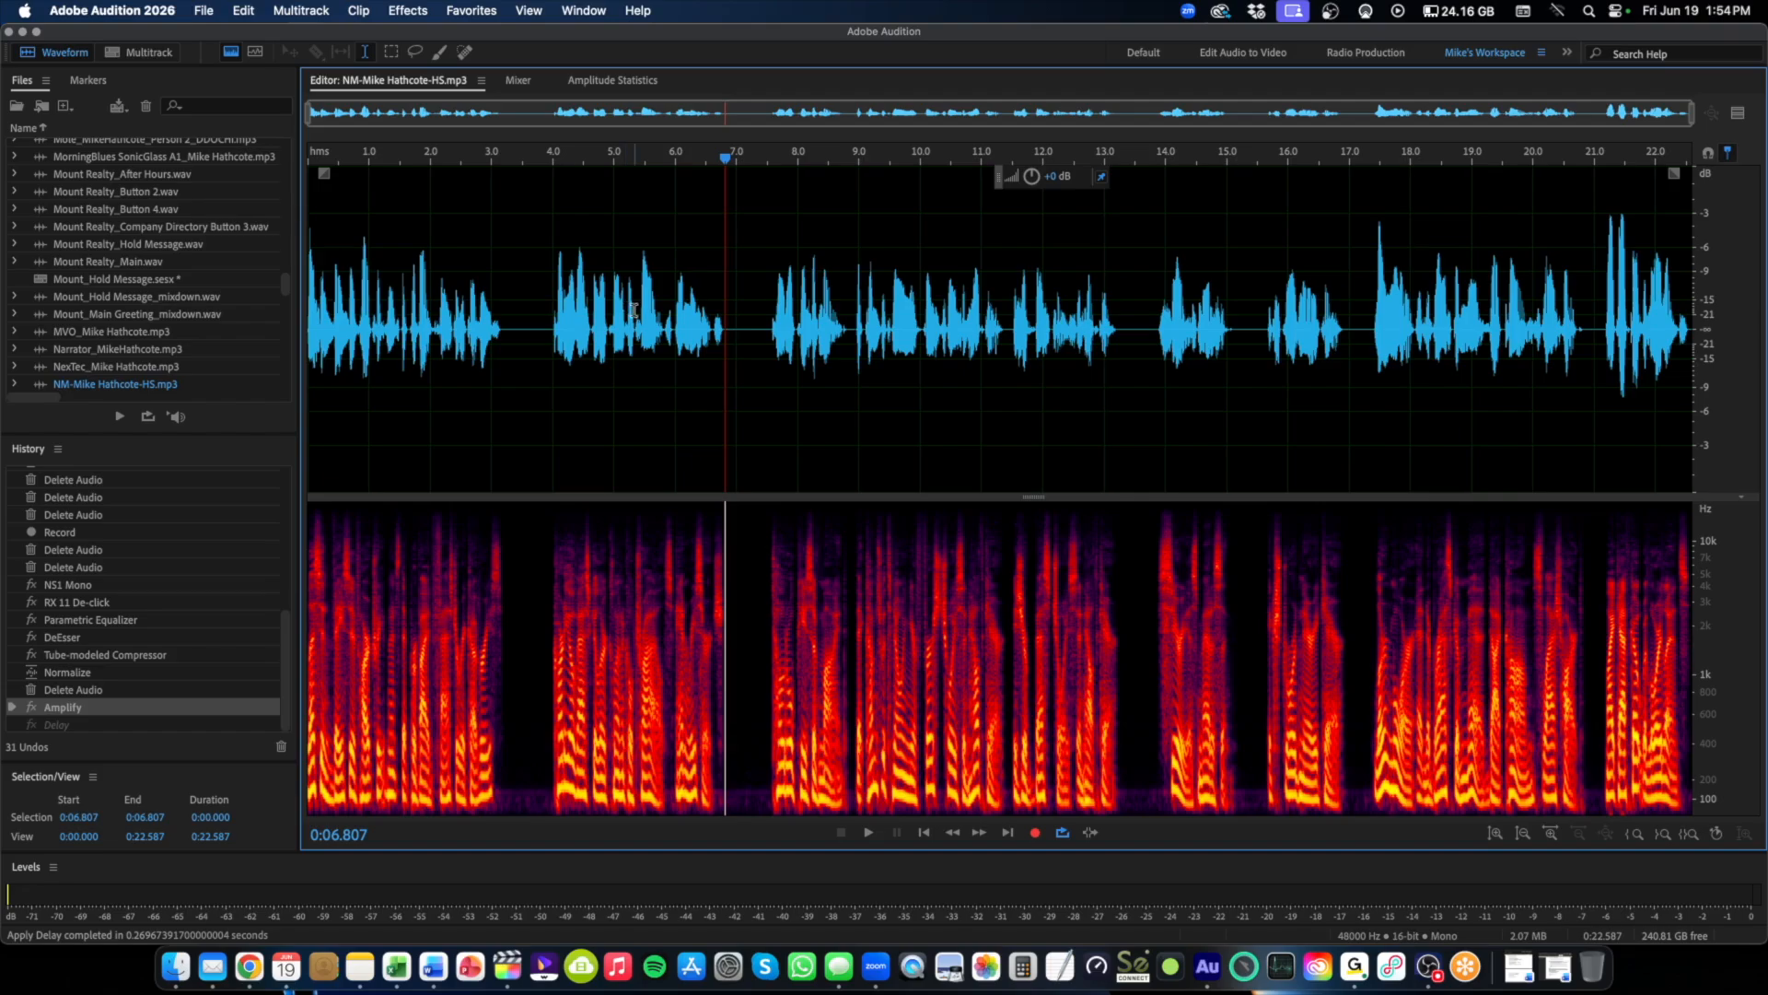
# - Try to record a new favorite by starting and stopping the recording without performing any actions
pyautogui.click(474, 13)
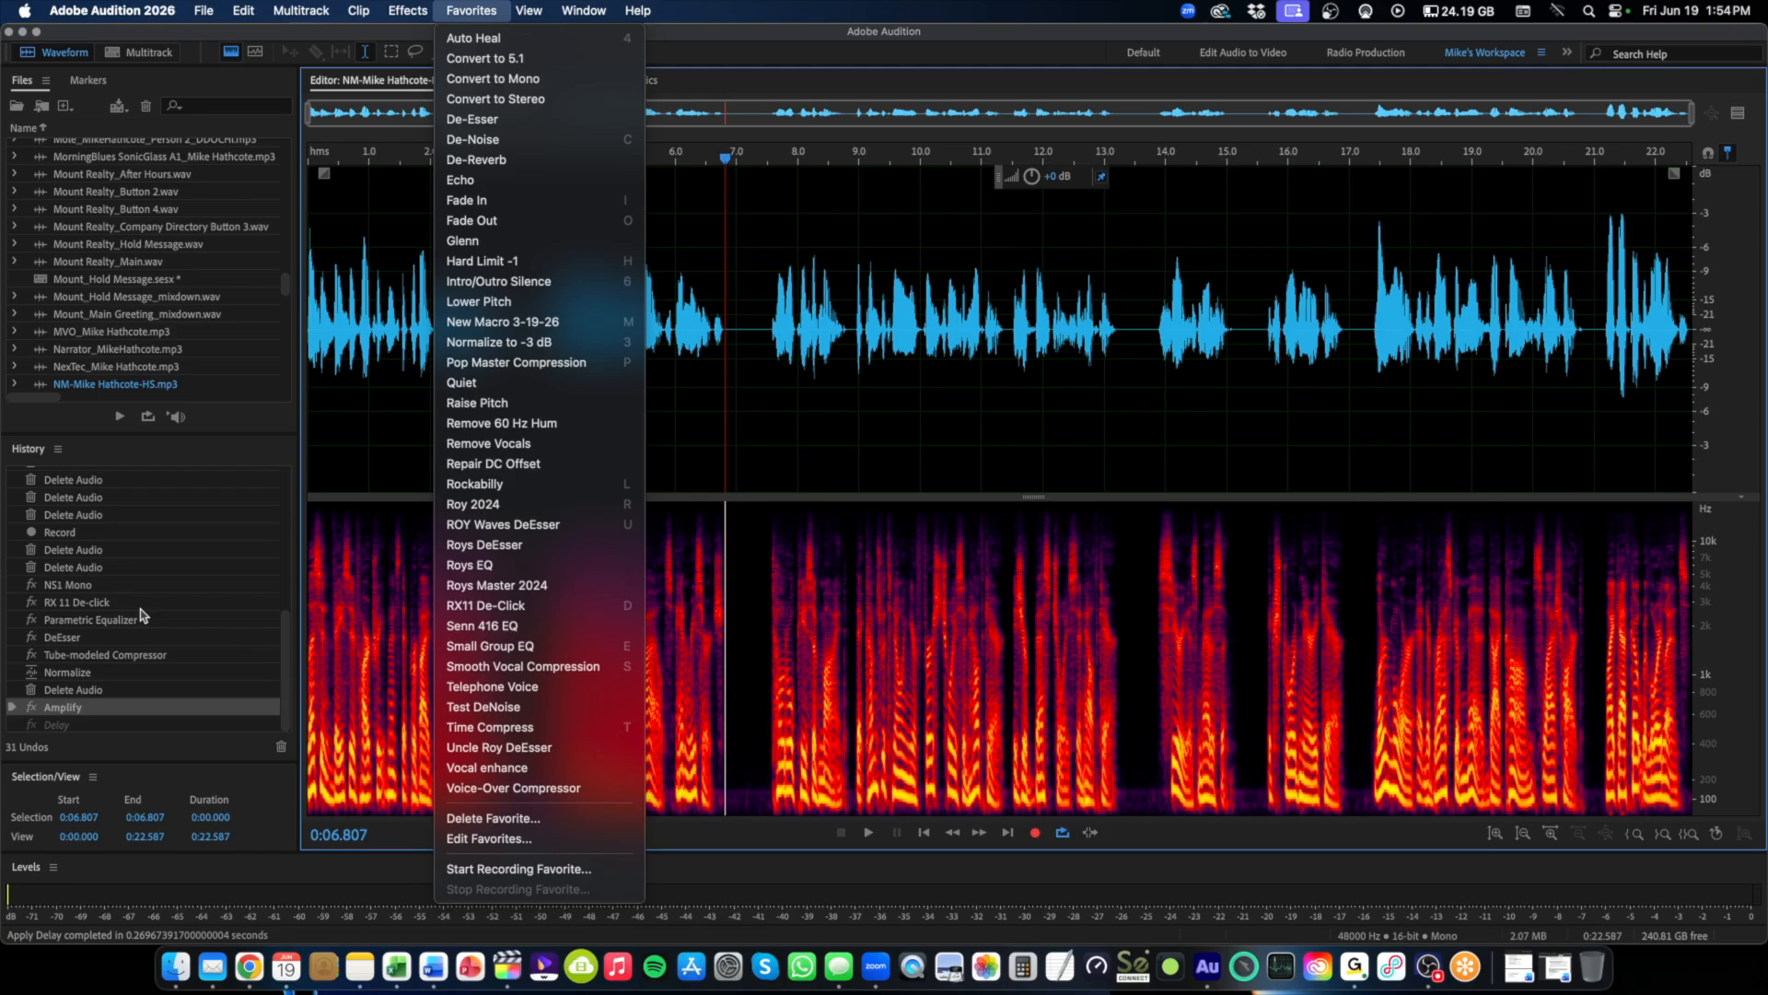
pyautogui.click(519, 868)
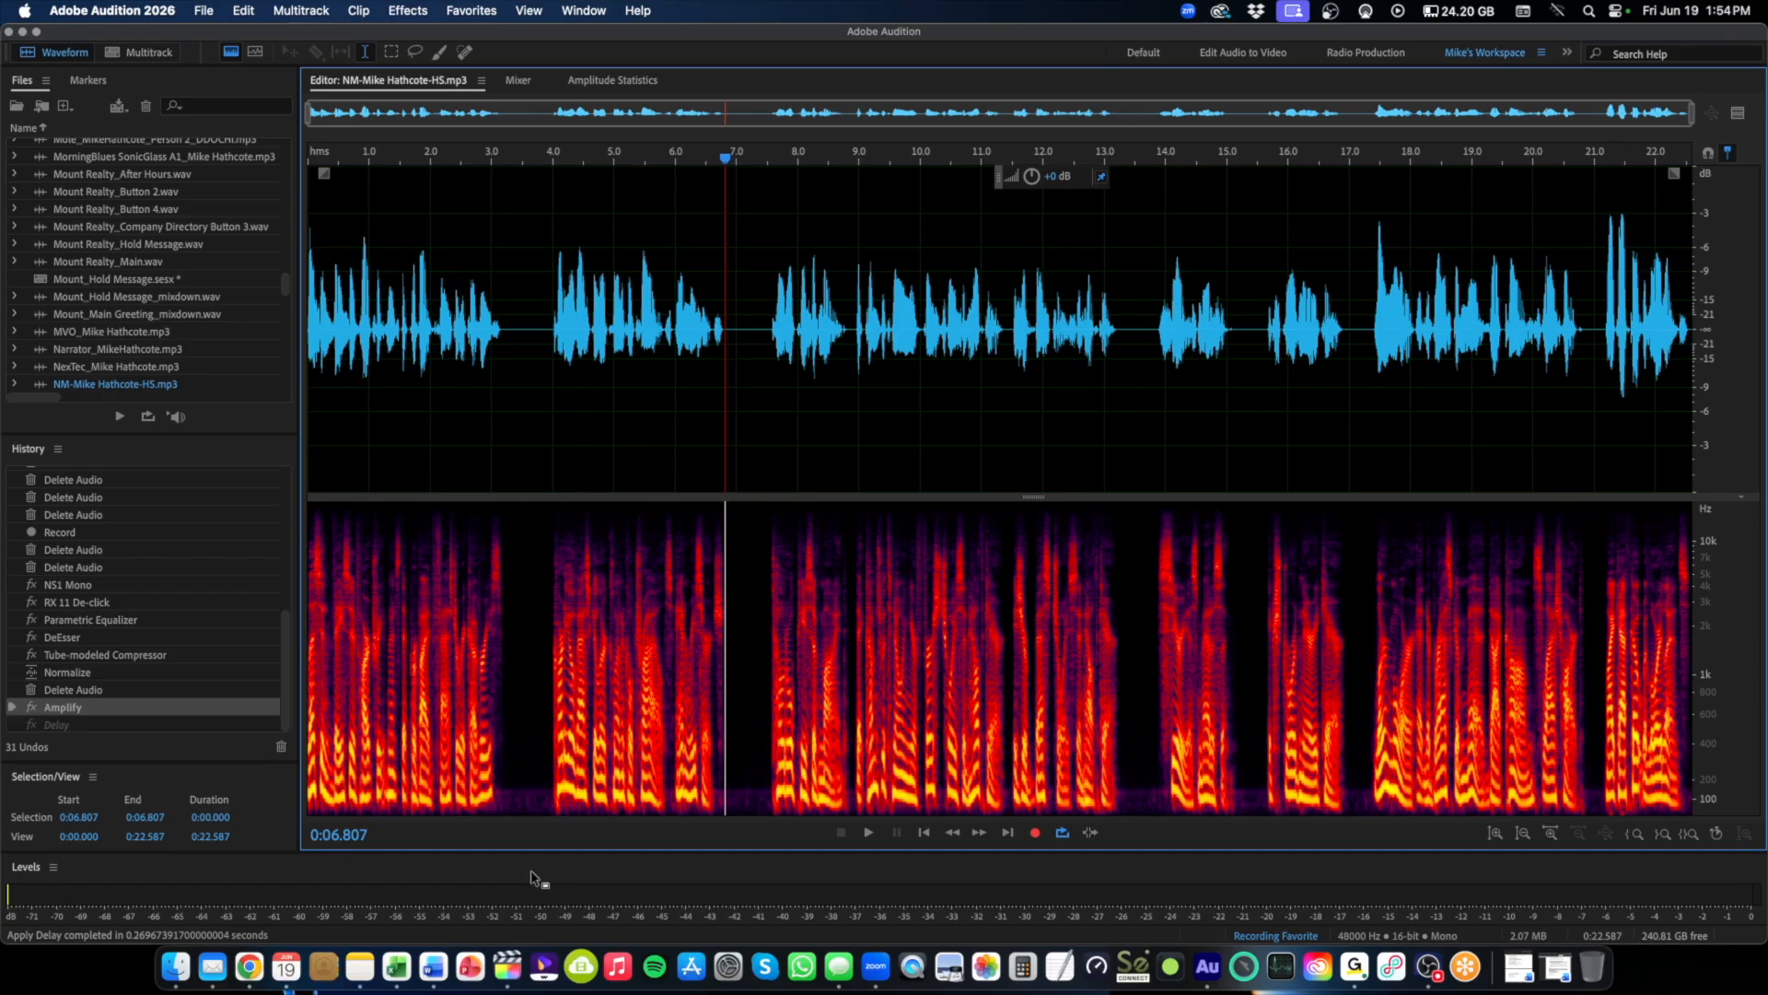
pyautogui.click(459, 11)
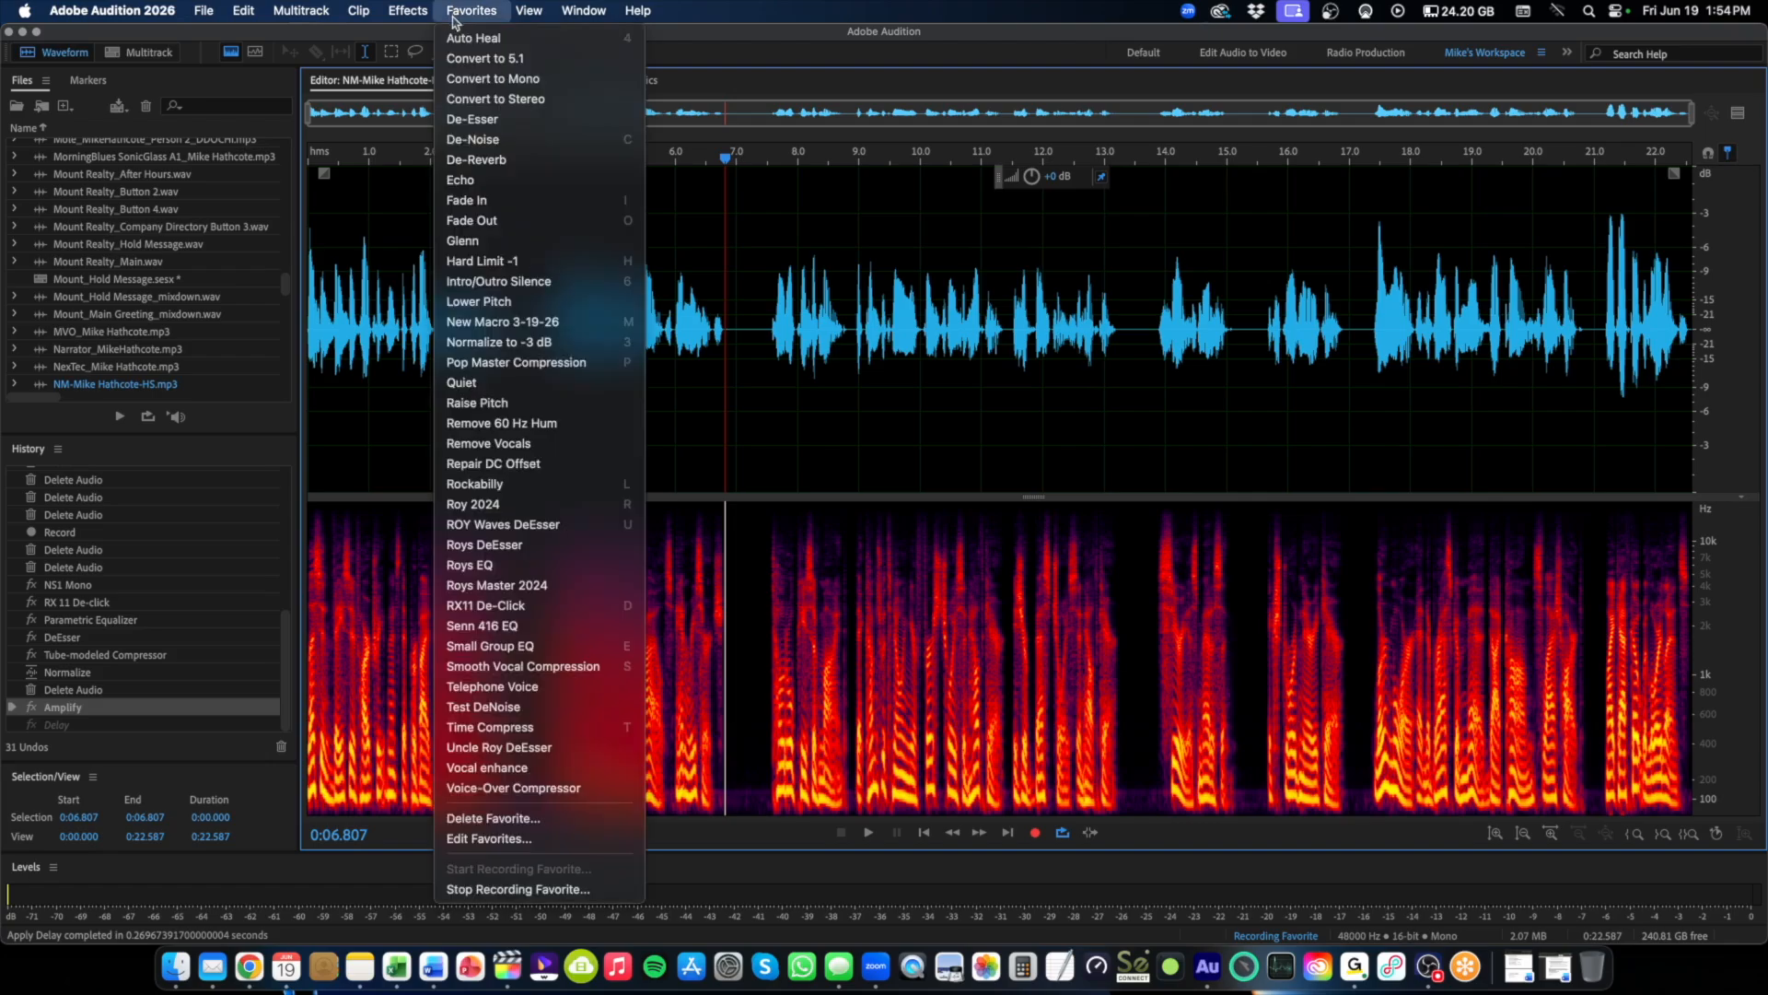
pyautogui.click(571, 890)
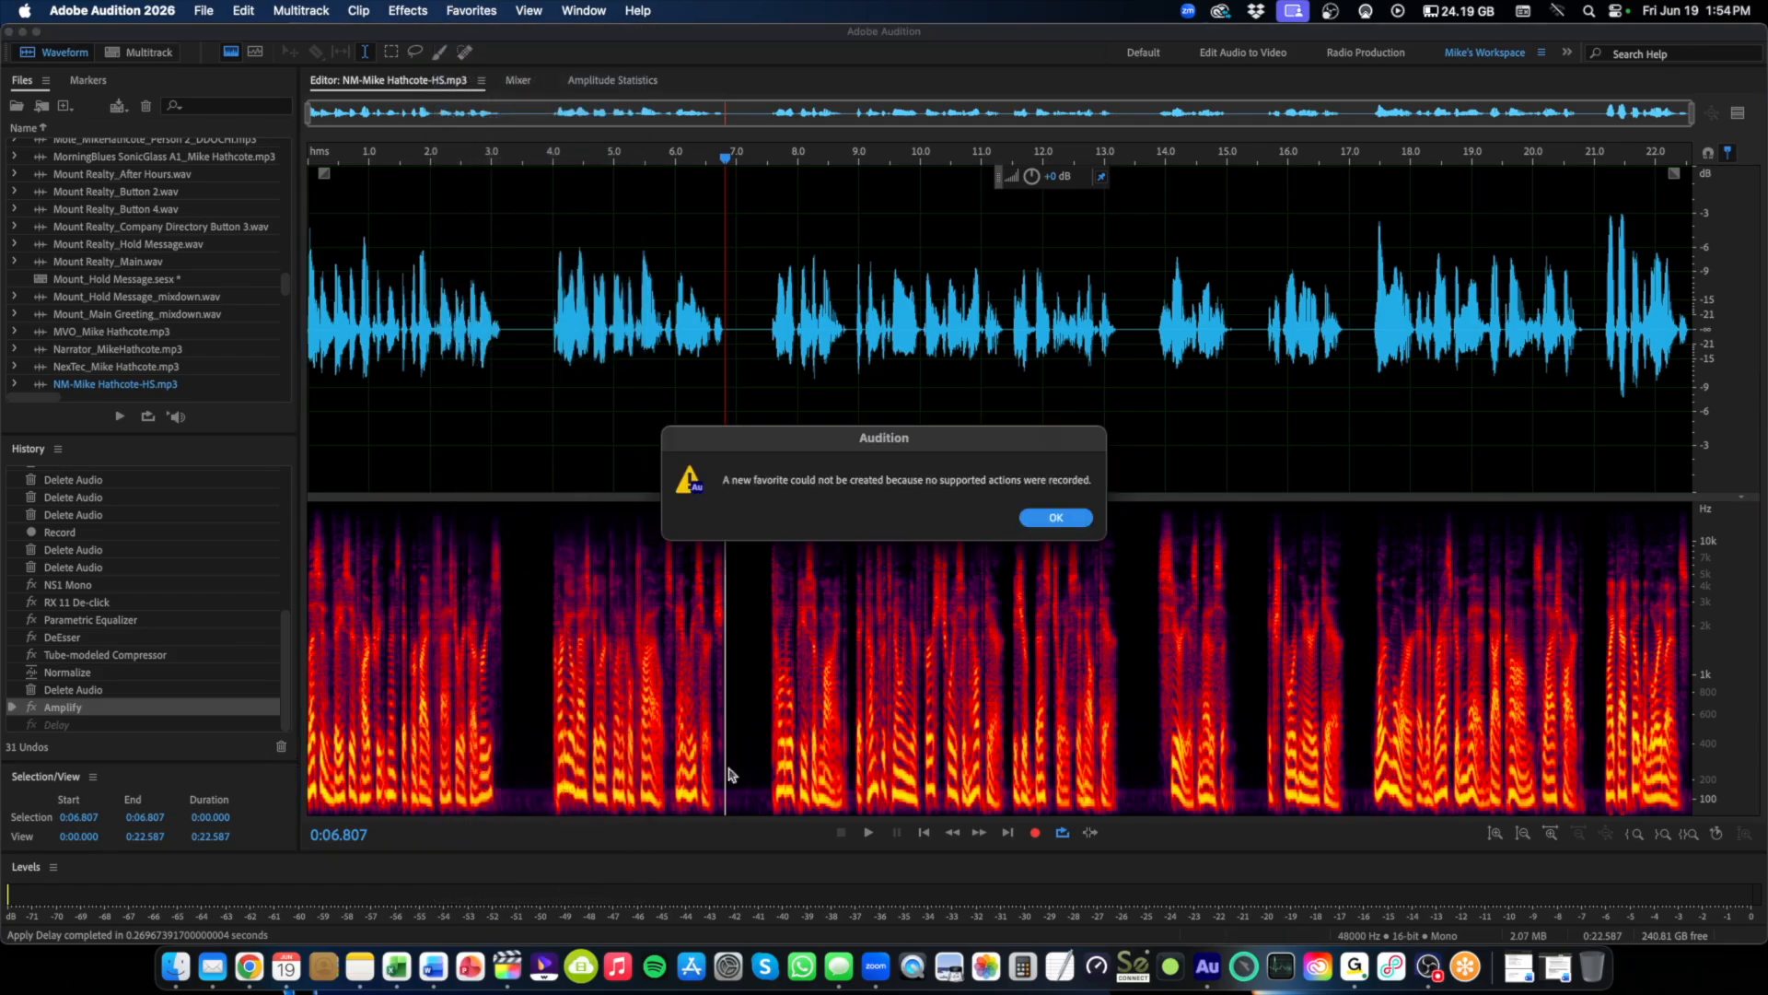
pyautogui.click(1057, 520)
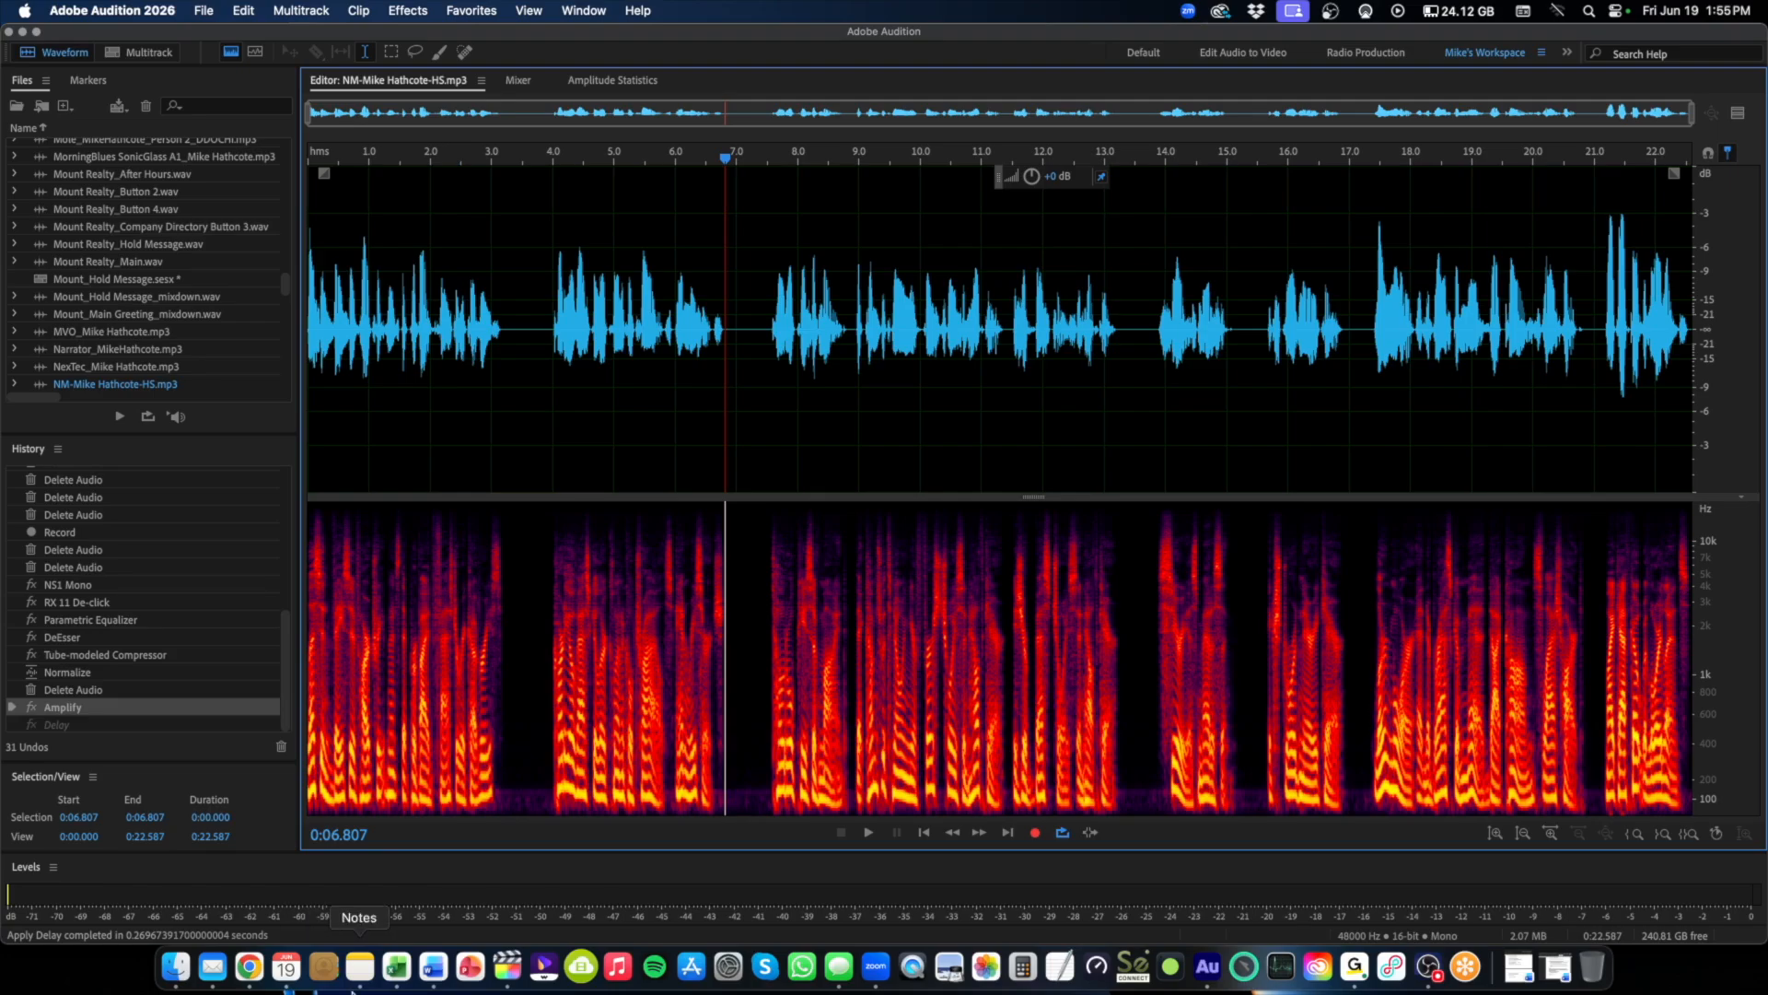
# - Review the keys assigned to the Favorites commands in the keyboard shortcut settings and close them without changes
pyautogui.click(243, 10)
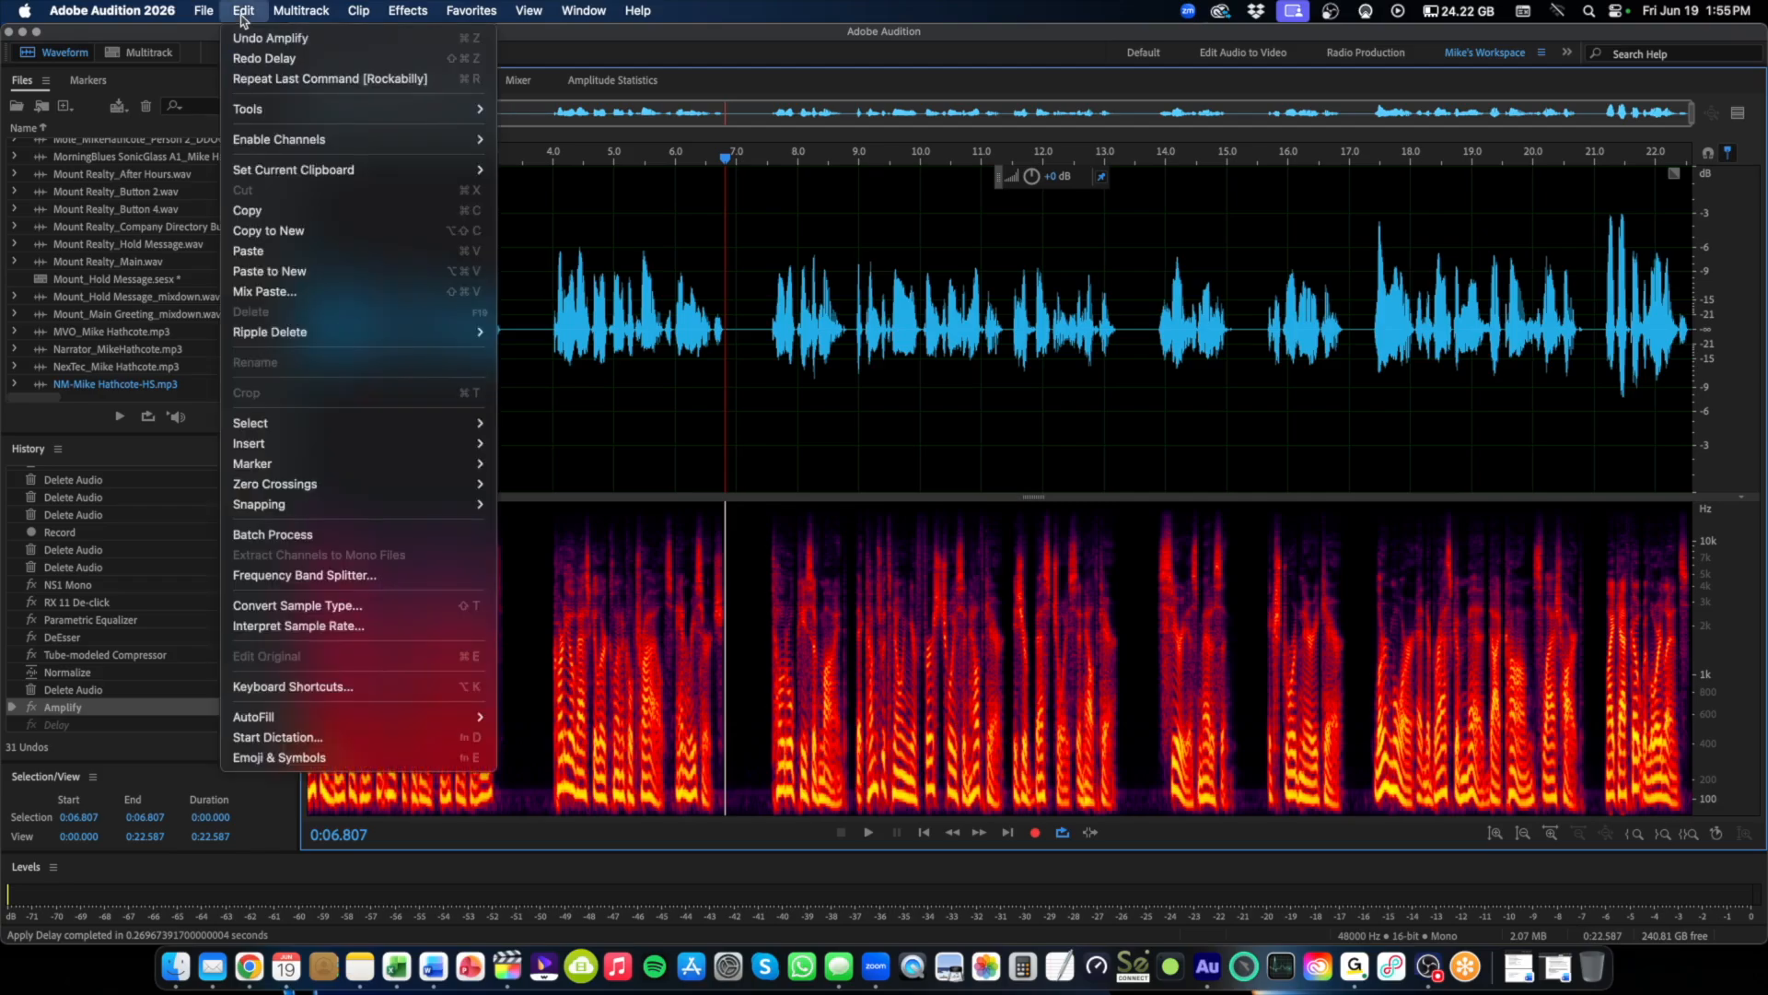
pyautogui.click(363, 691)
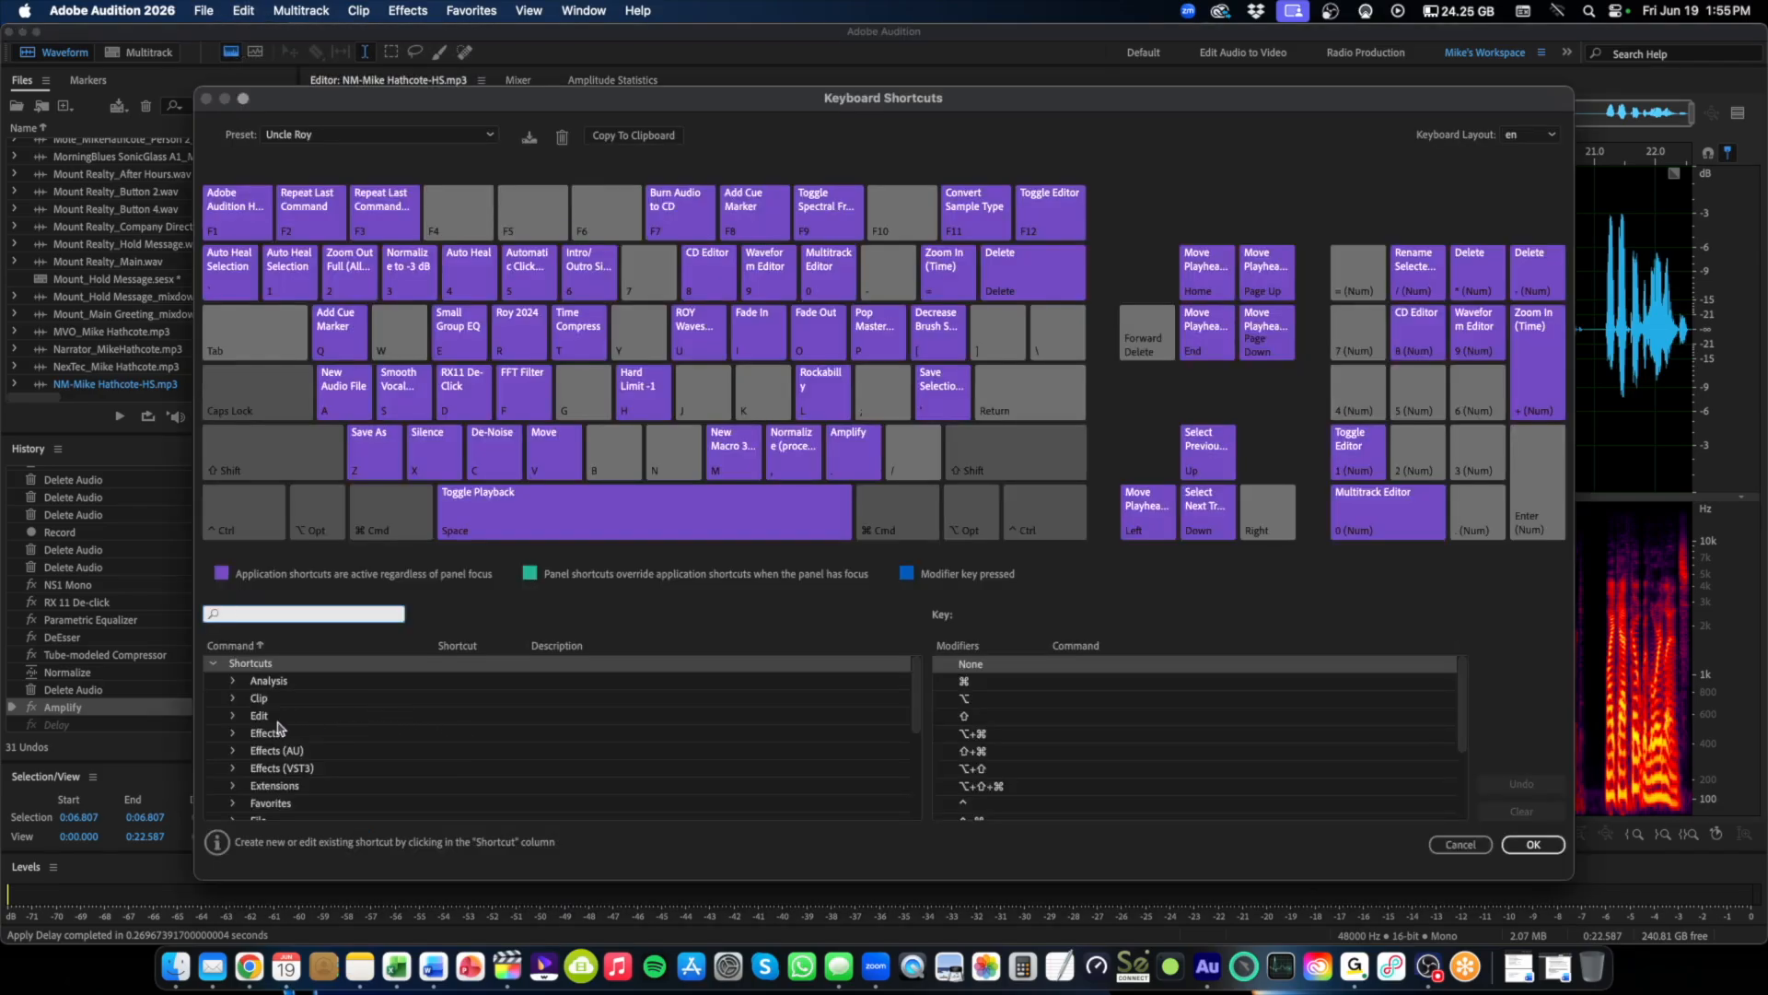
pyautogui.scroll(-2, 257, 727)
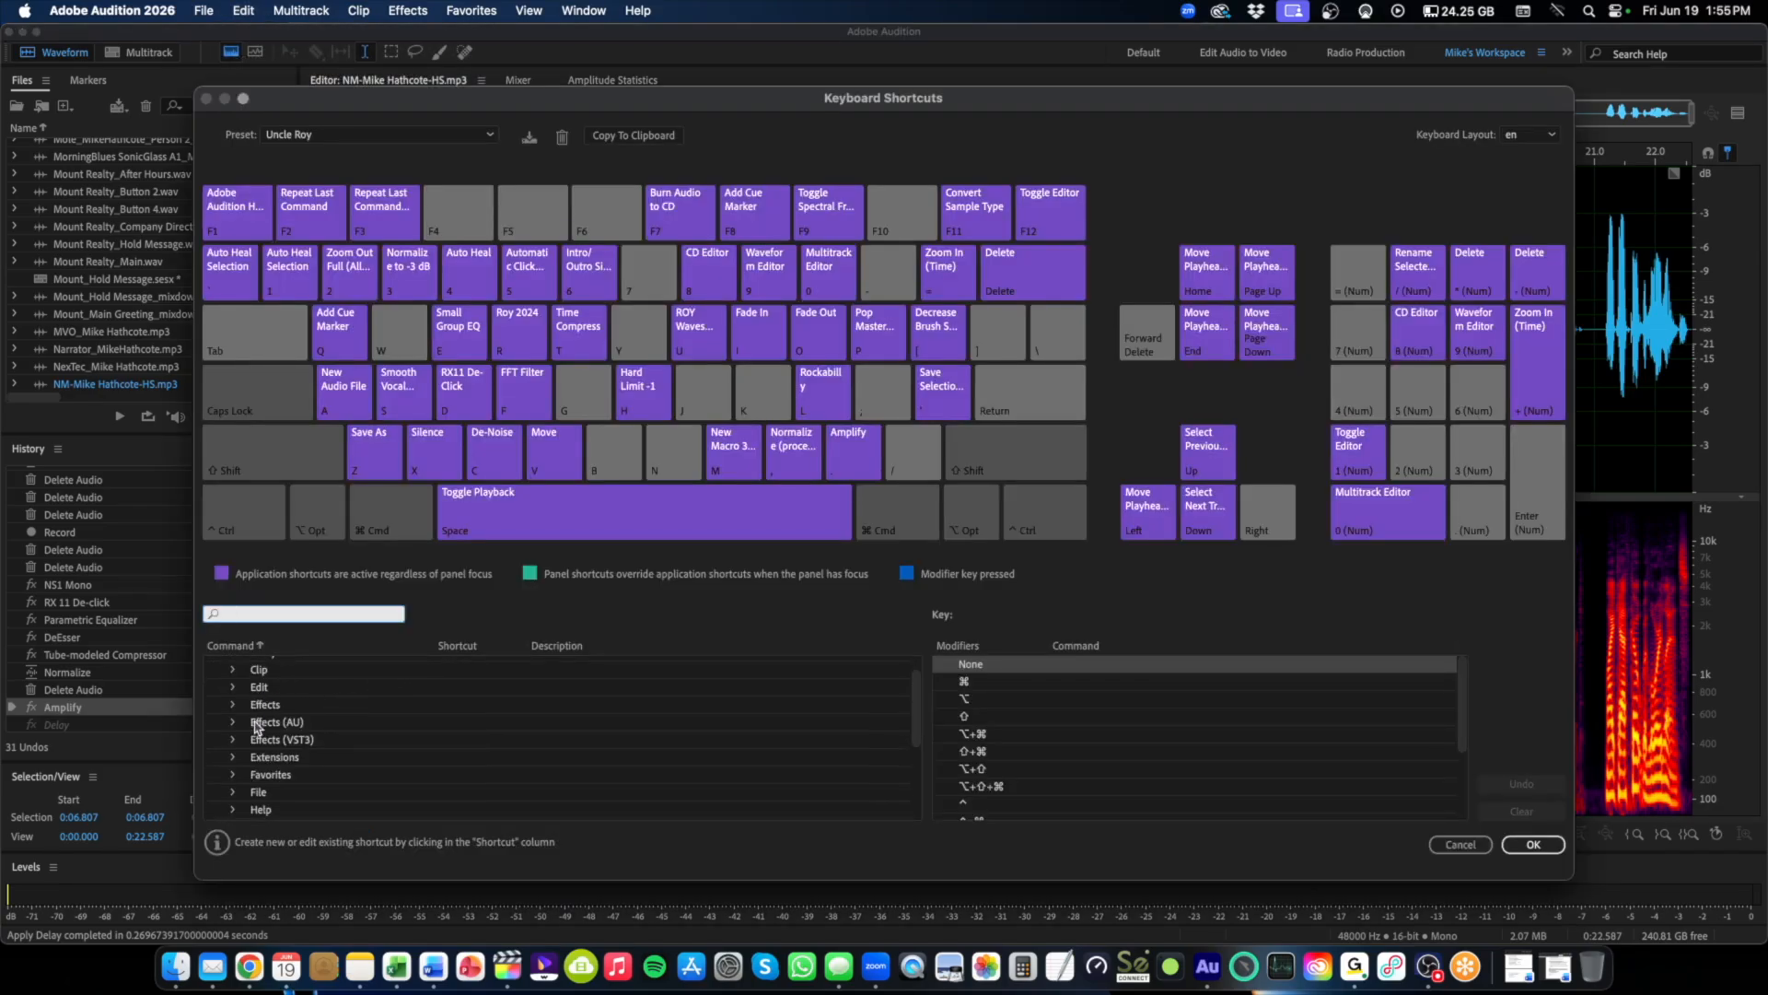
pyautogui.click(237, 772)
pyautogui.scroll(-1, 353, 762)
pyautogui.scroll(-10, 353, 763)
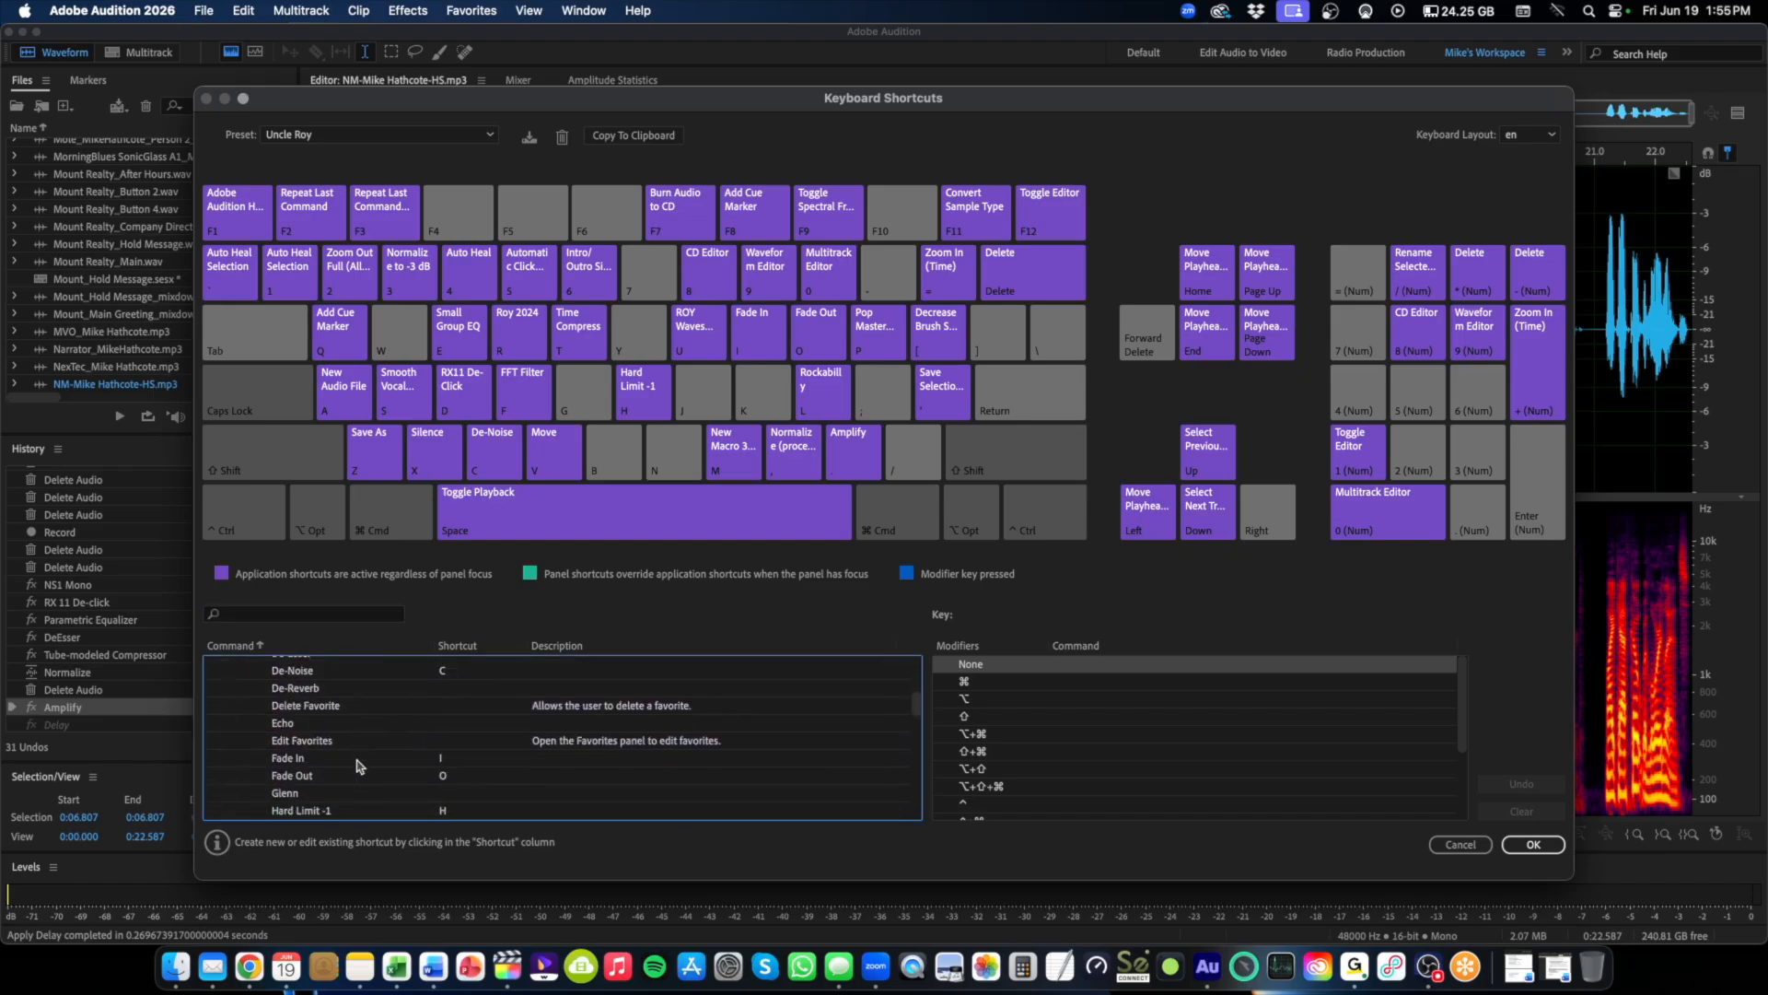
pyautogui.scroll(-1, 356, 764)
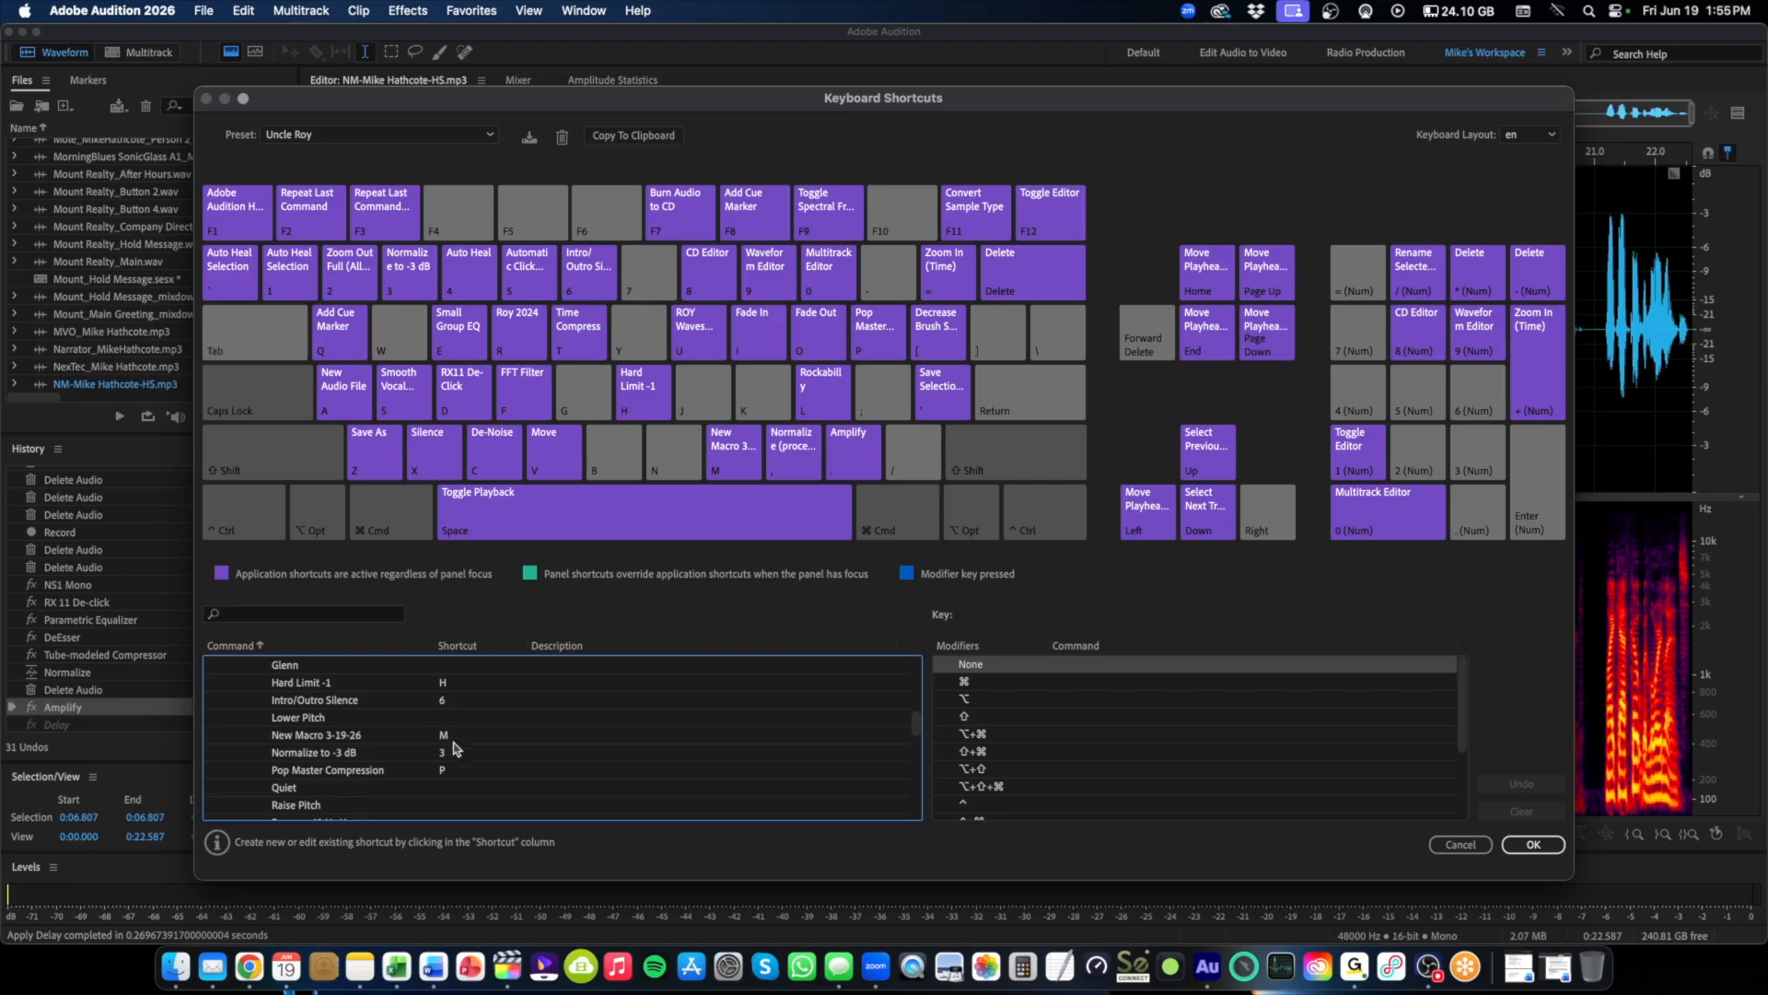
pyautogui.click(1461, 845)
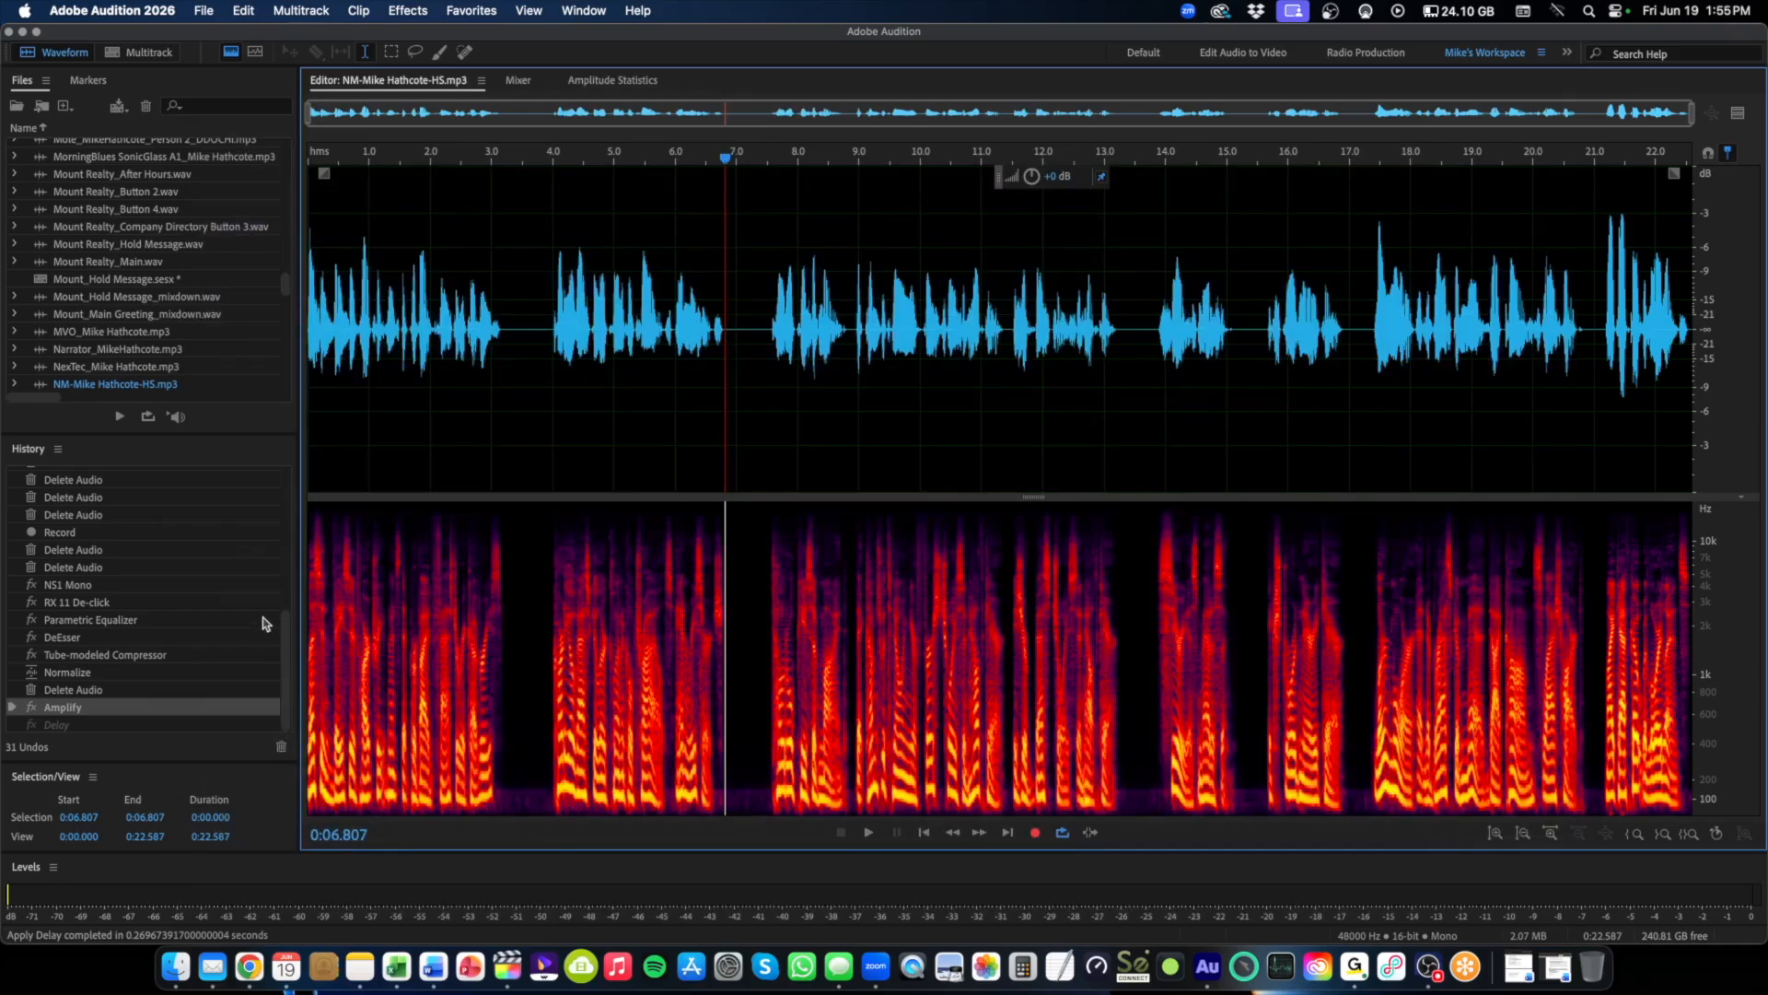
# - Revert the recording to the Delete Audio history state before NS1 Mono and run the macro favorite that applies NS1 Mono through Normalize
pyautogui.click(124, 569)
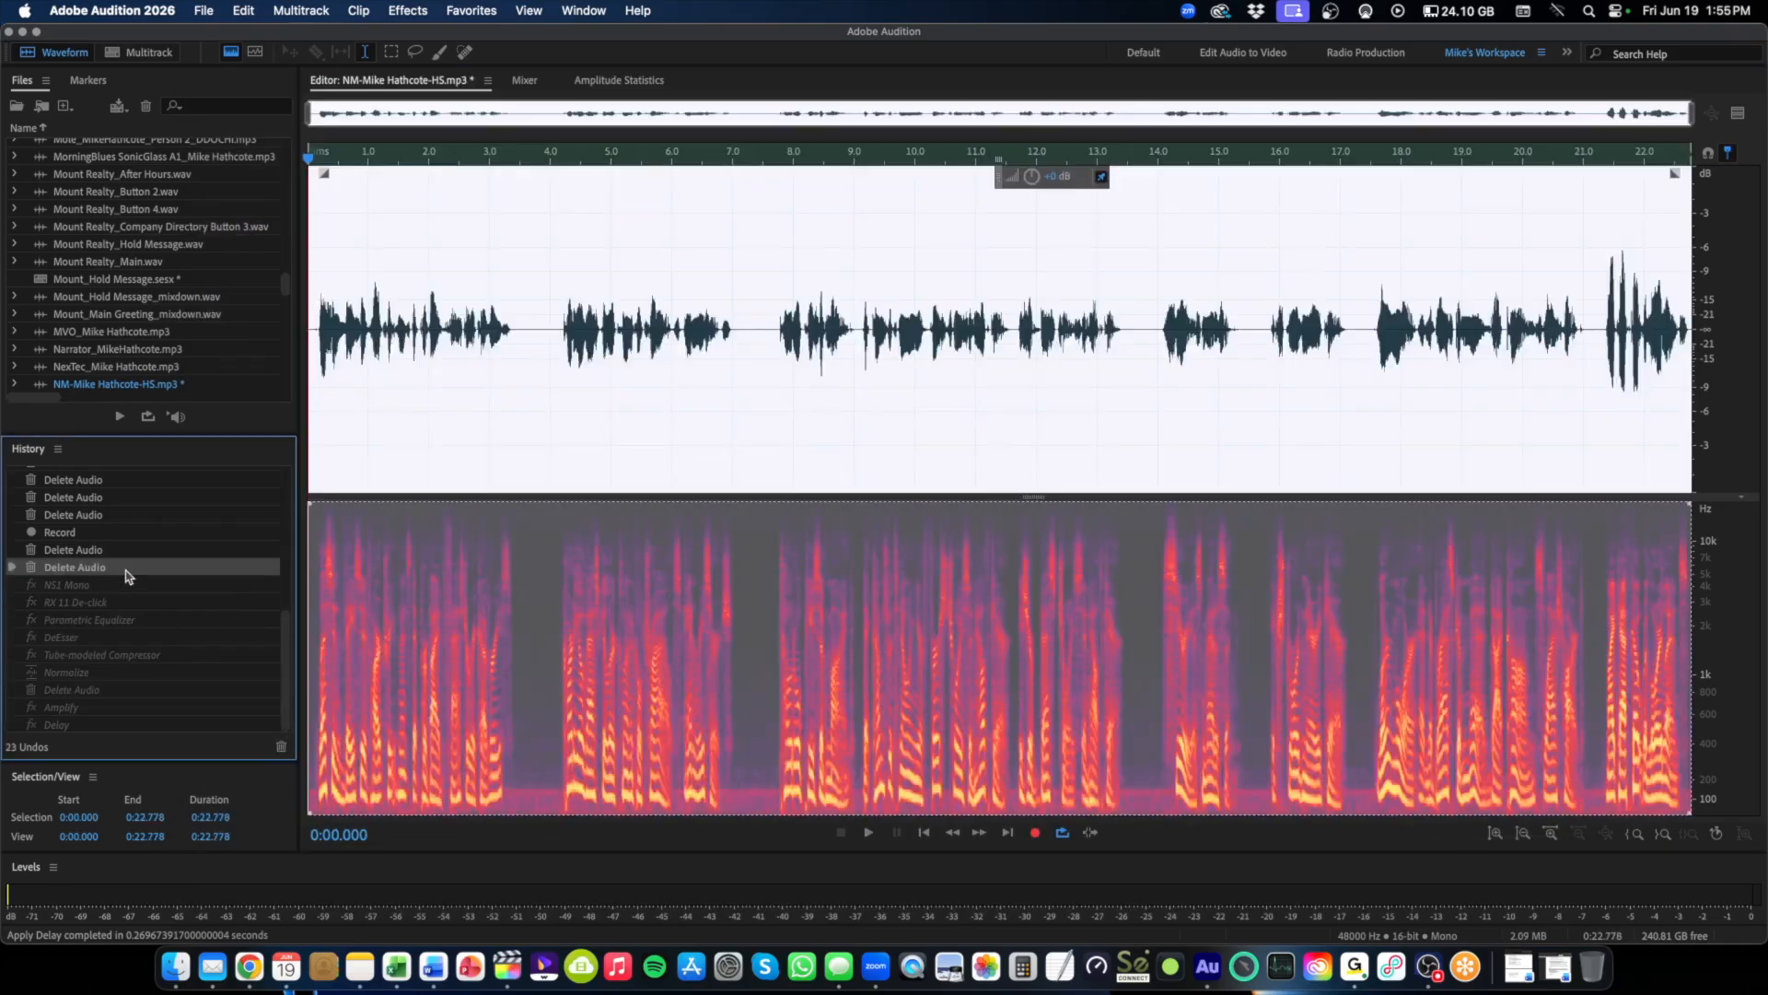
pyautogui.click(545, 406)
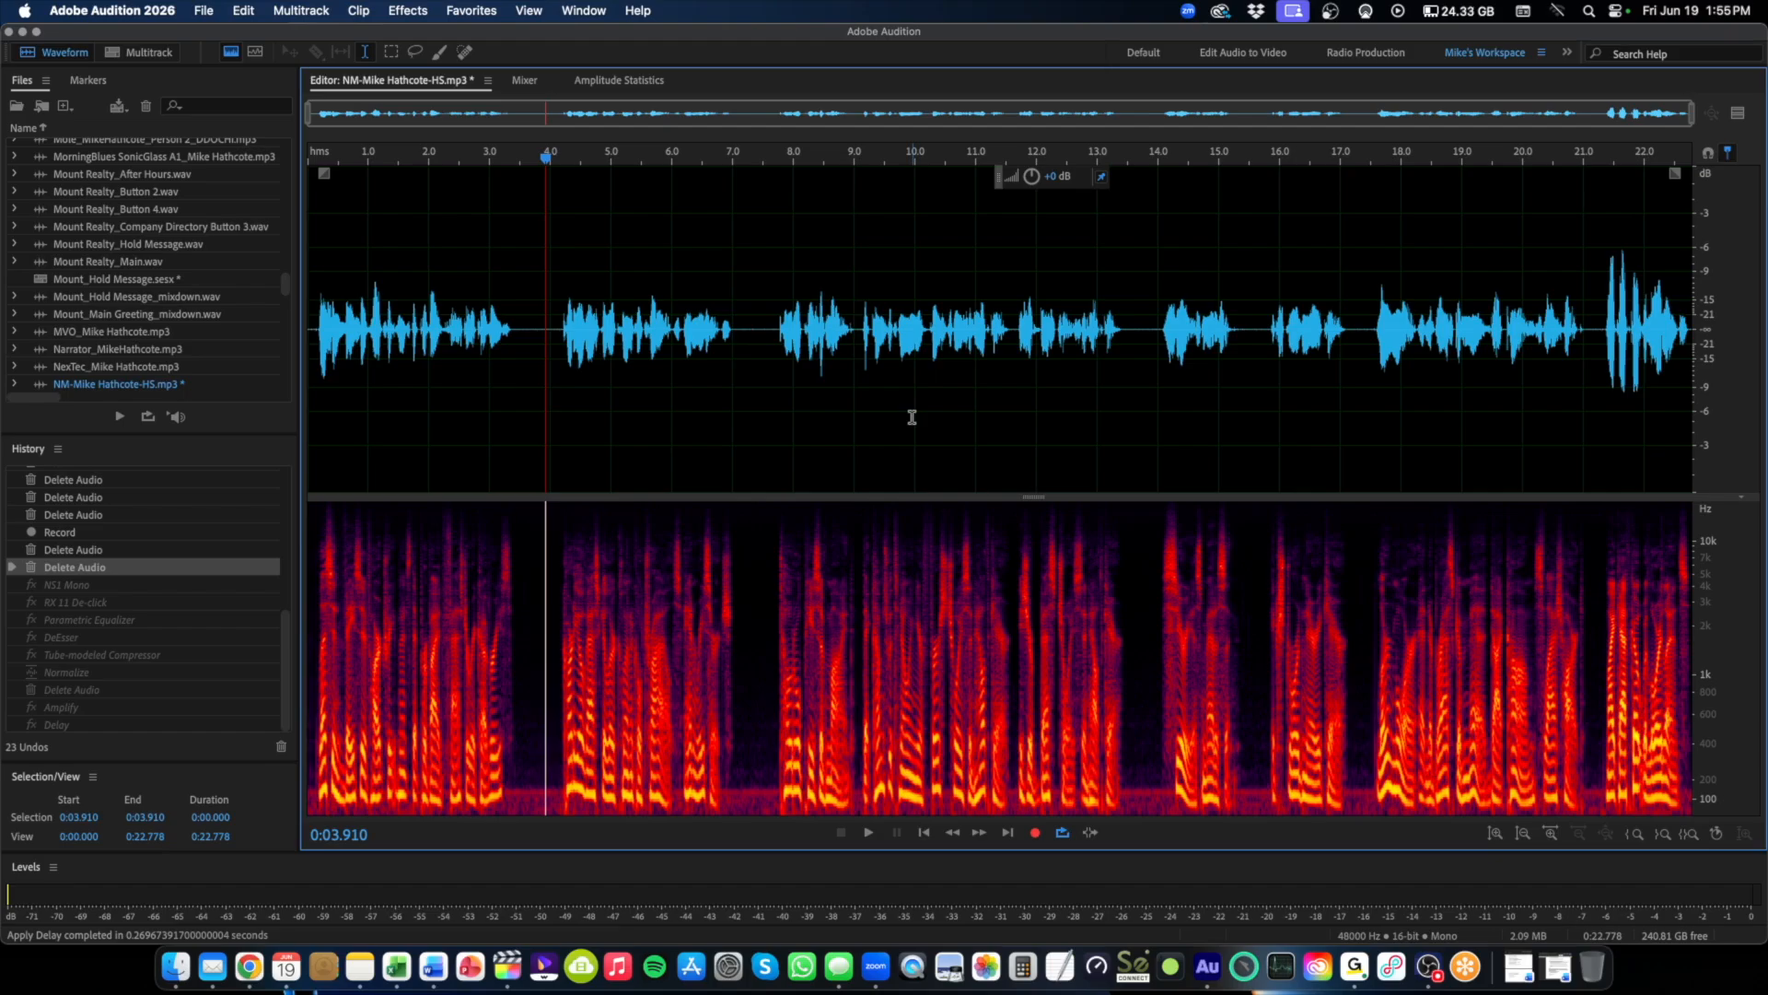
pyautogui.press('super+shift+z')
pyautogui.press('super+shift+z')
pyautogui.press('super+shift+z')
pyautogui.press('super+shift+z')
pyautogui.press('super+shift+z')
pyautogui.press('super+shift+z')
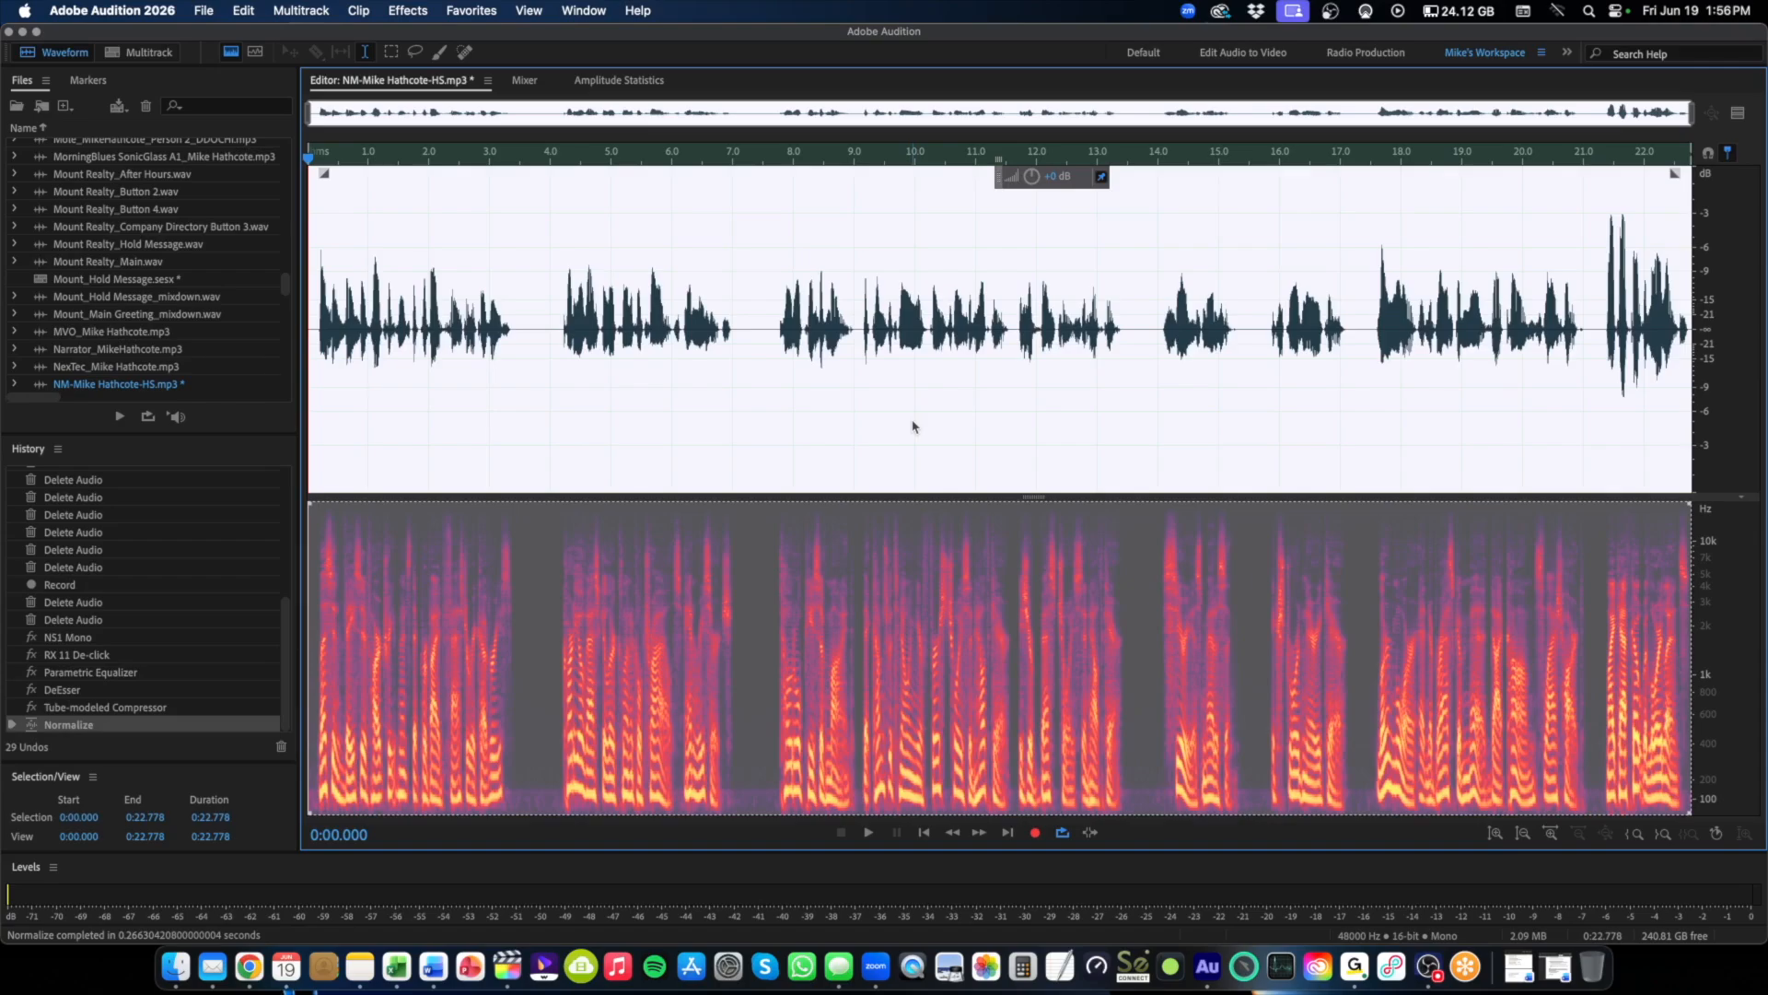
pyautogui.click(910, 418)
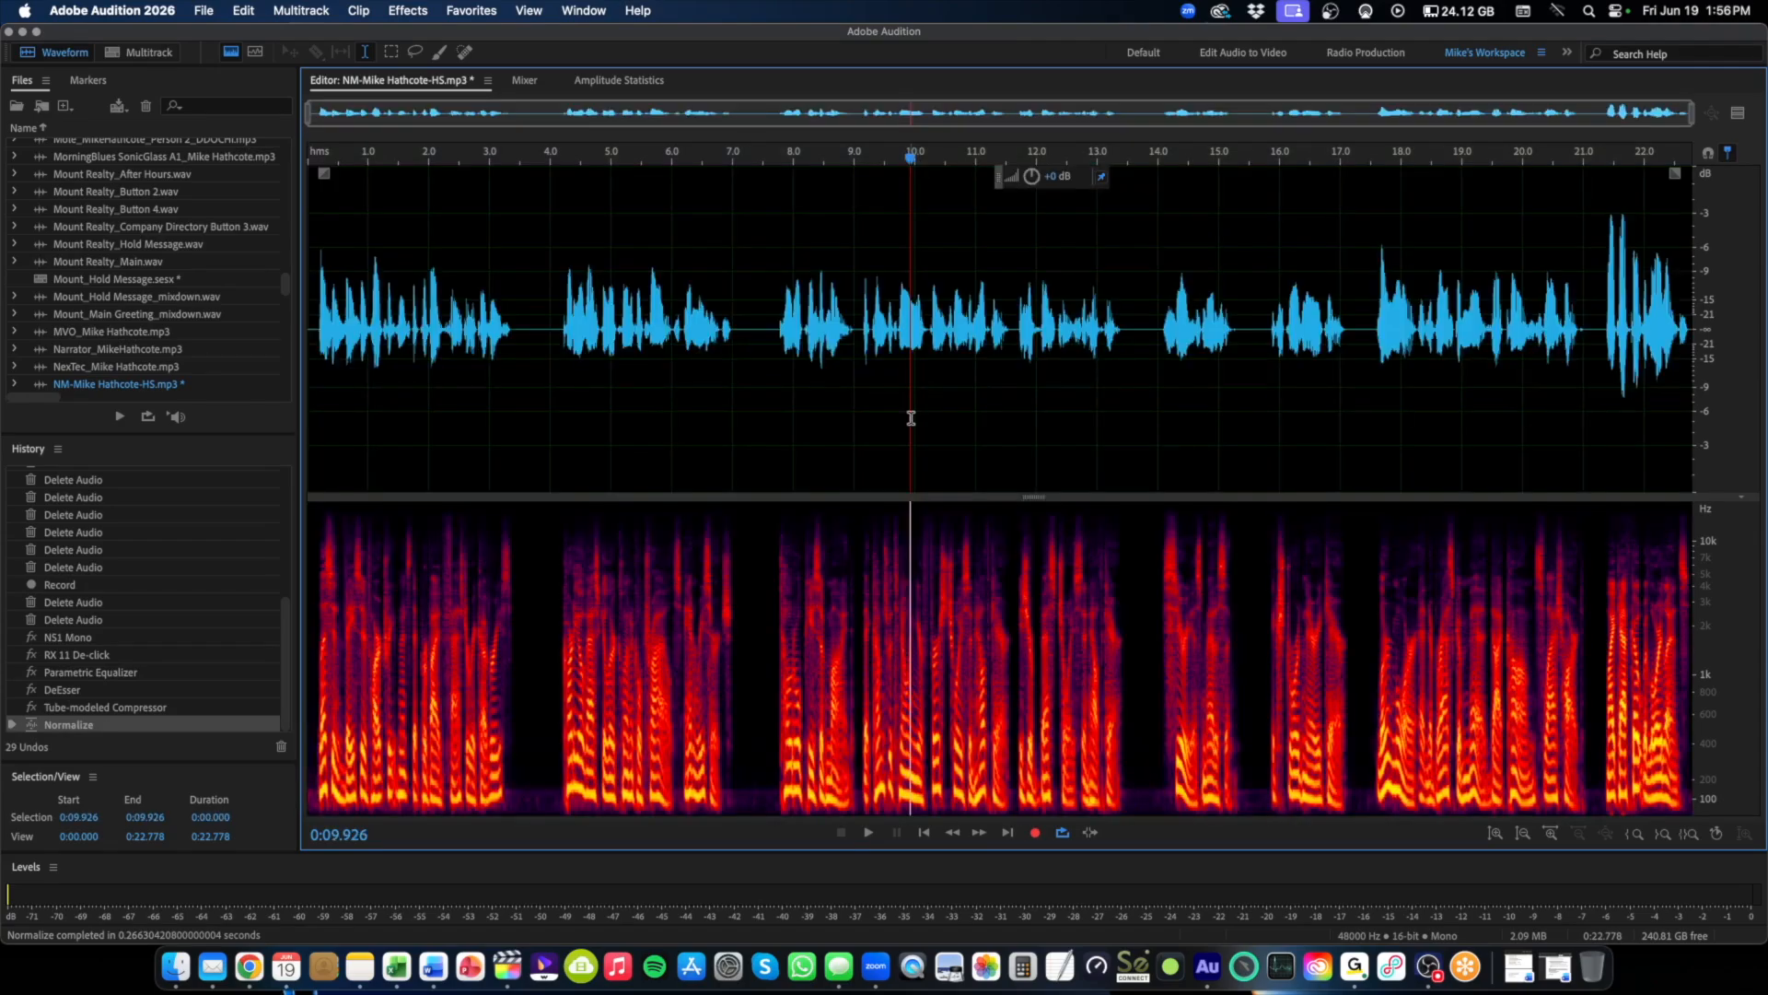